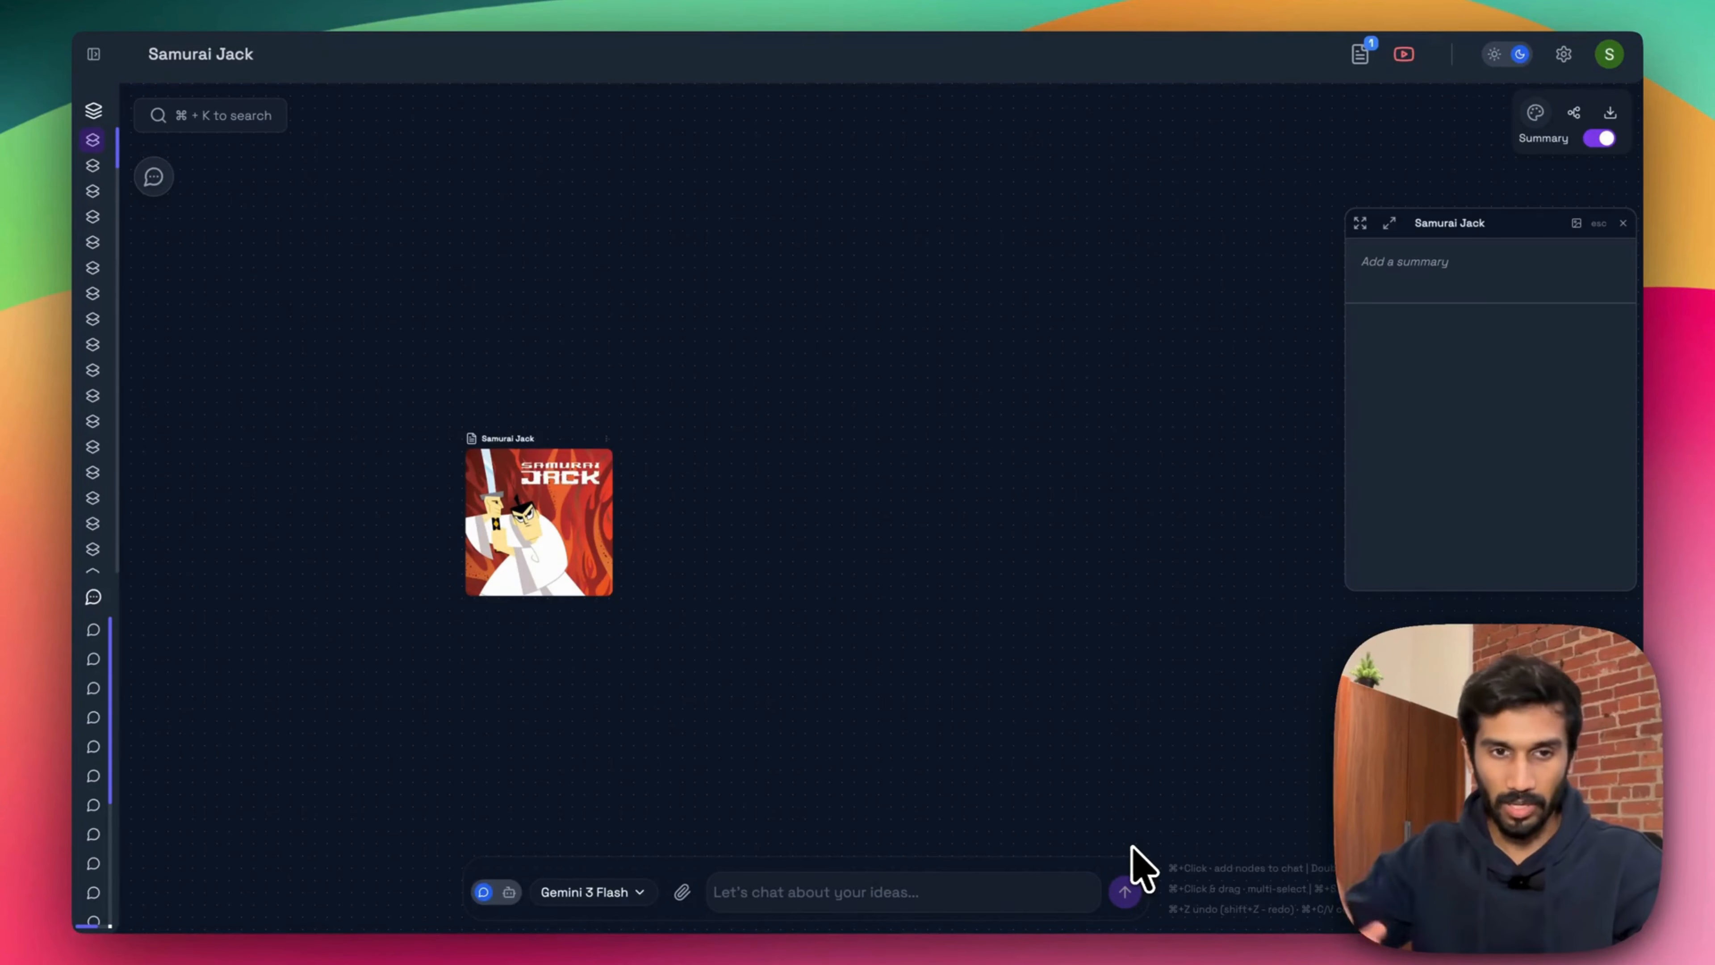
- Enter a text prompt on the Samurai Jack image node requesting a 4 part story line with typical episode structure, themed around a mystical forest / jungle
scroll(807, 665, up, 3)
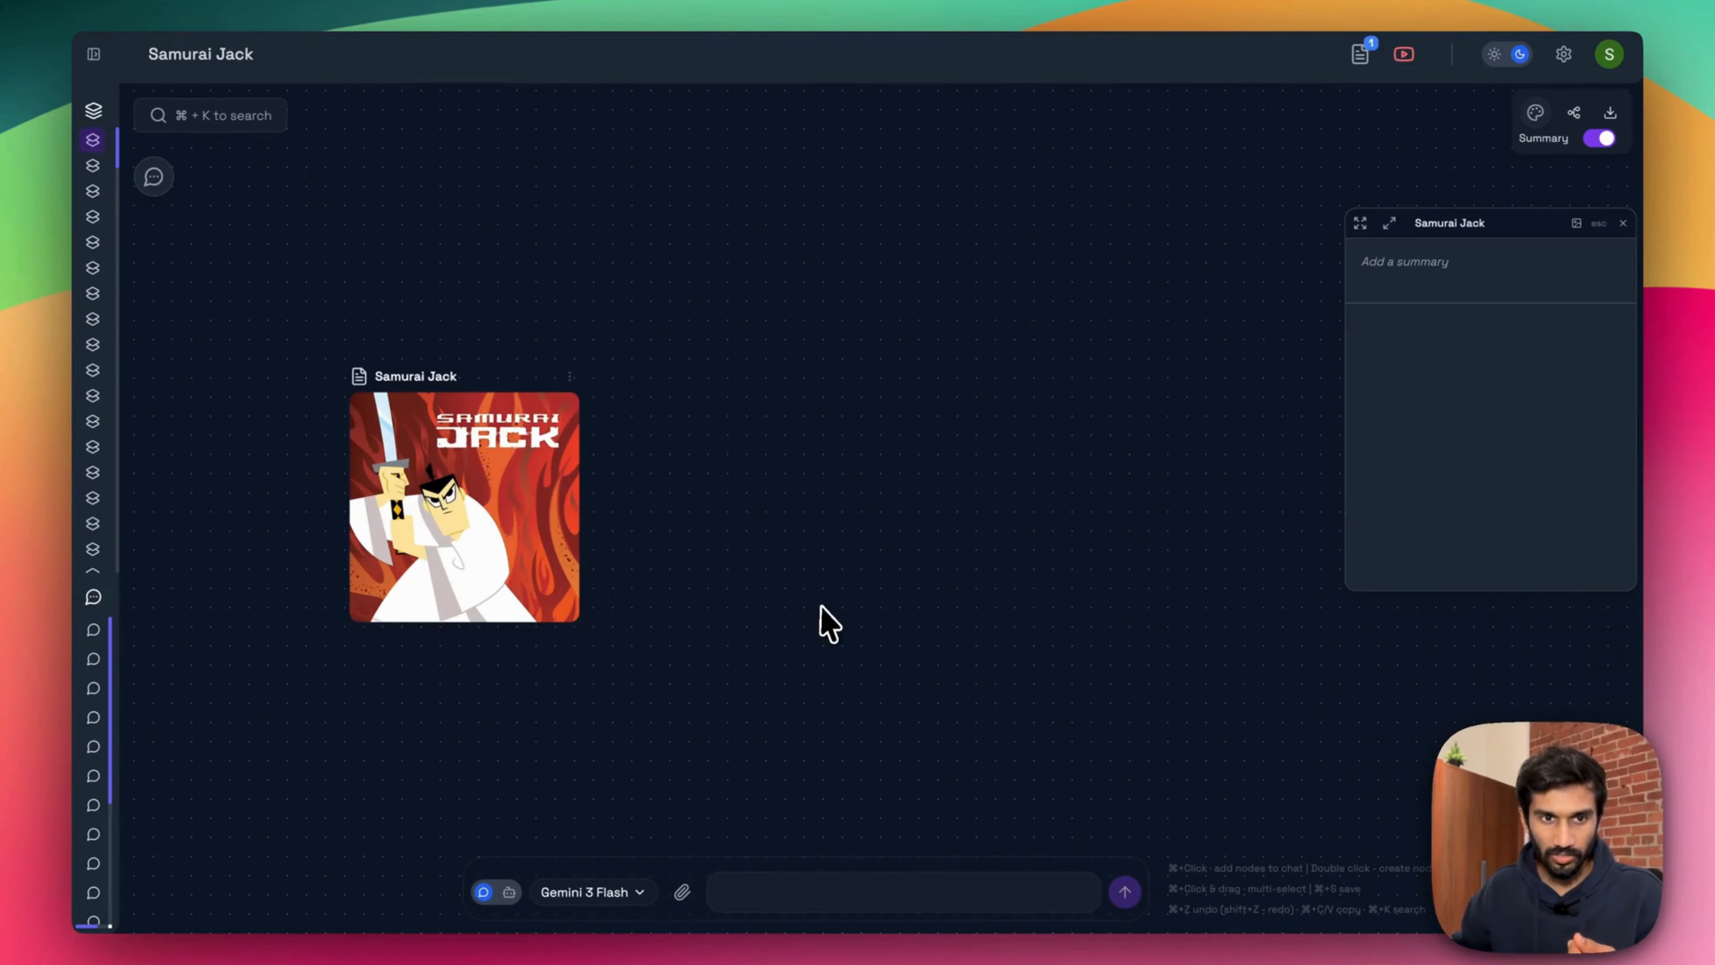
drag(774, 545, 938, 609)
click(665, 524)
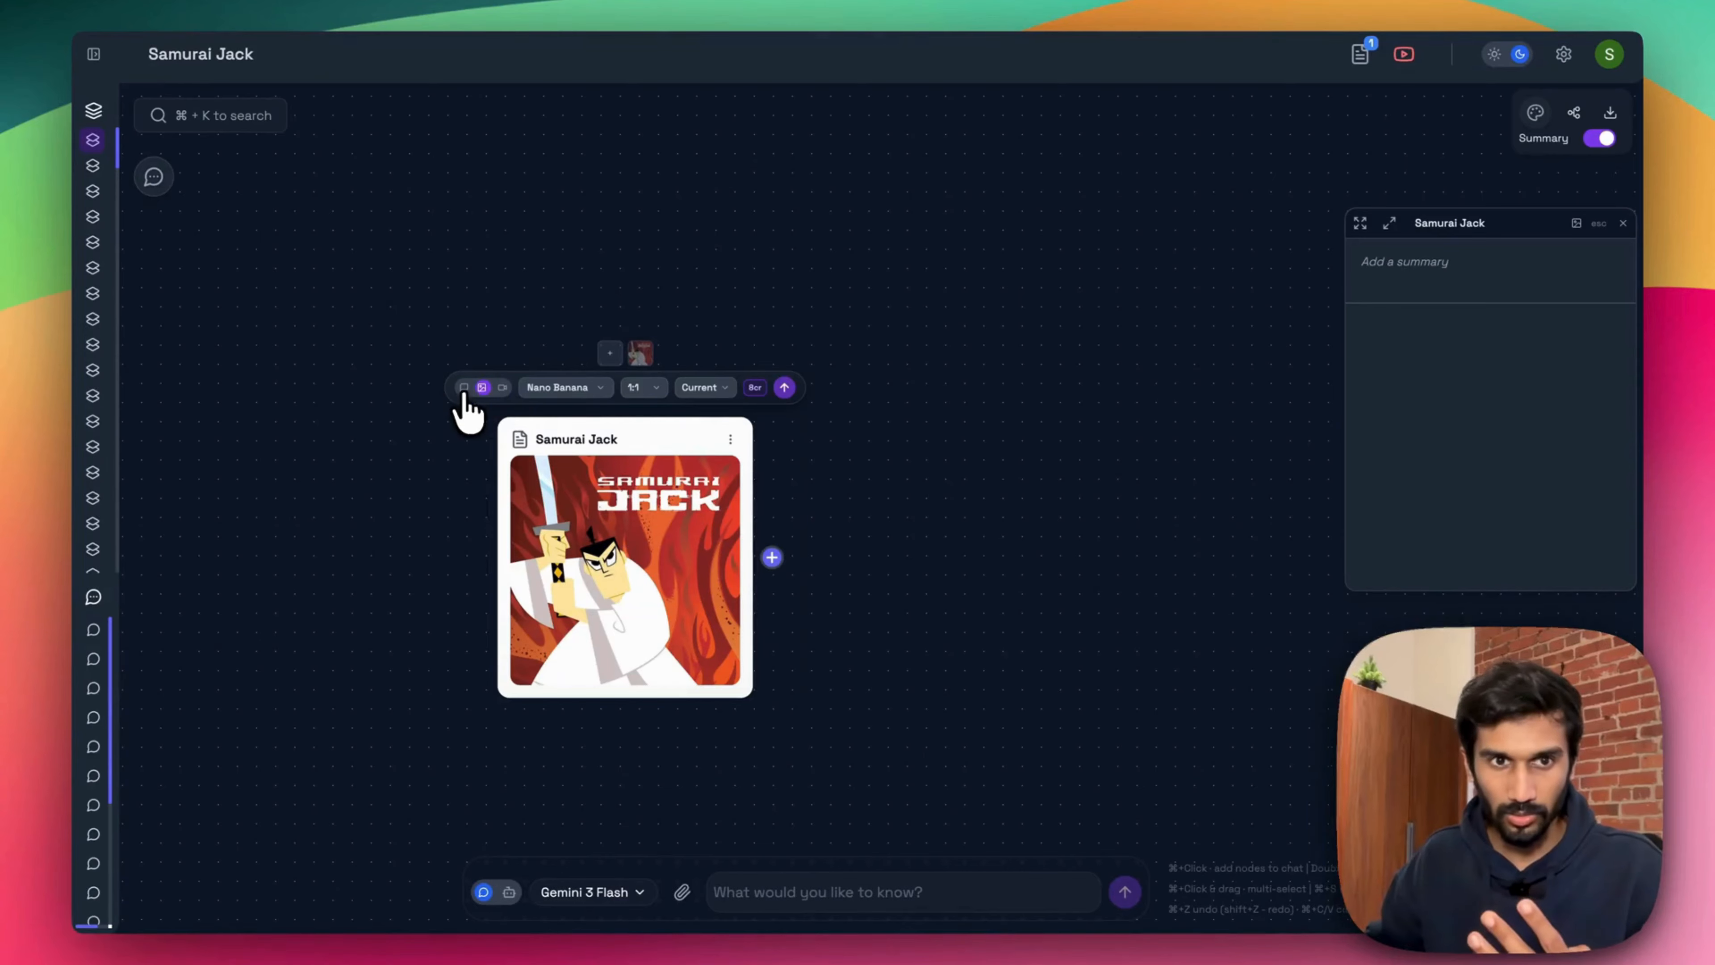
click(464, 387)
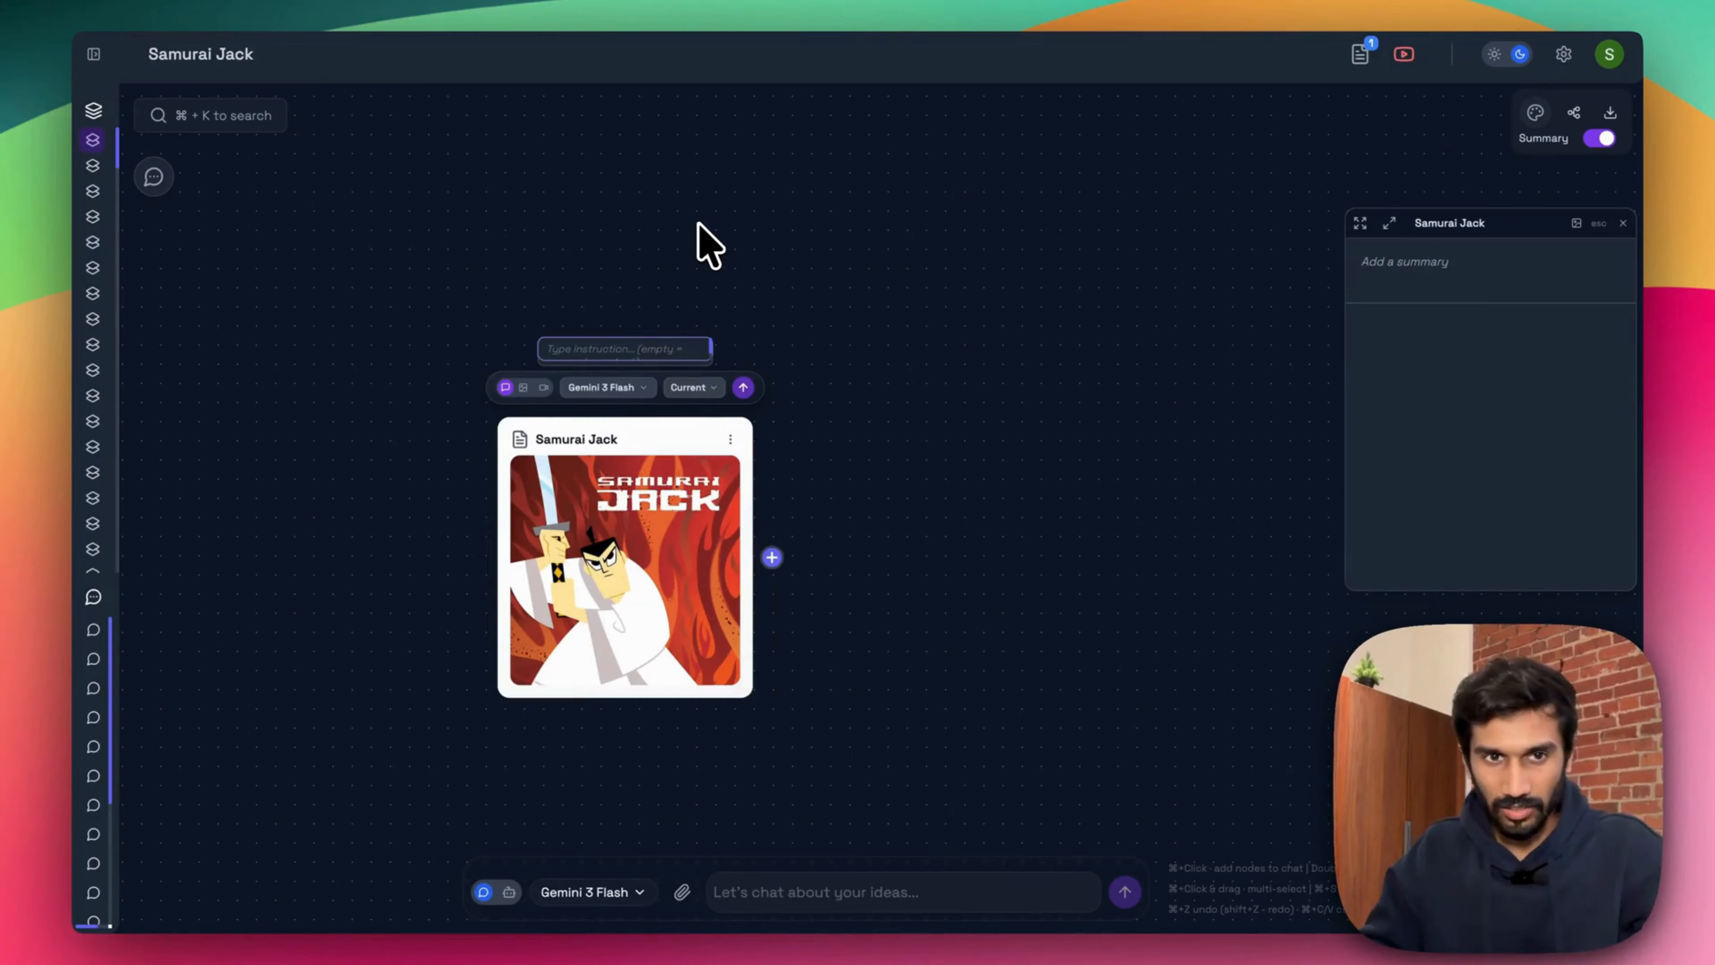
text(create a 4 part story line that has a typical story structure as in a samurai jack episode and theme it around a mystical forest / jungle)
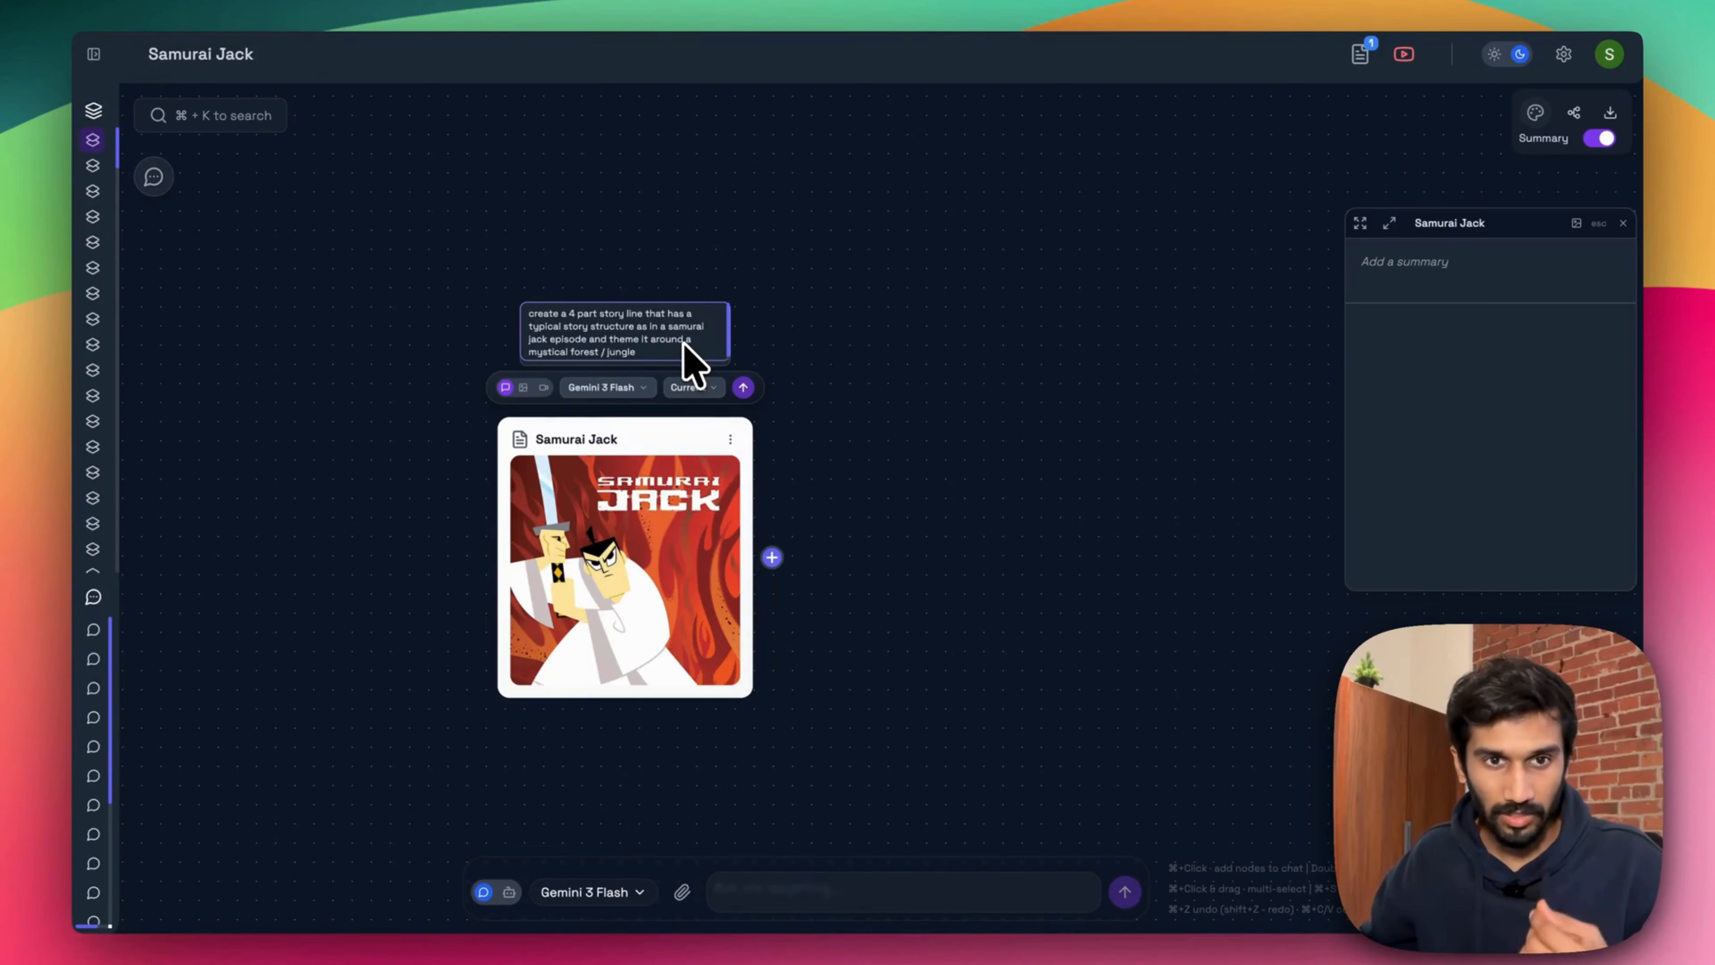
- Set the storyline prompt's output to 4x and leave the node
scroll(658, 385, up, 1)
click(700, 387)
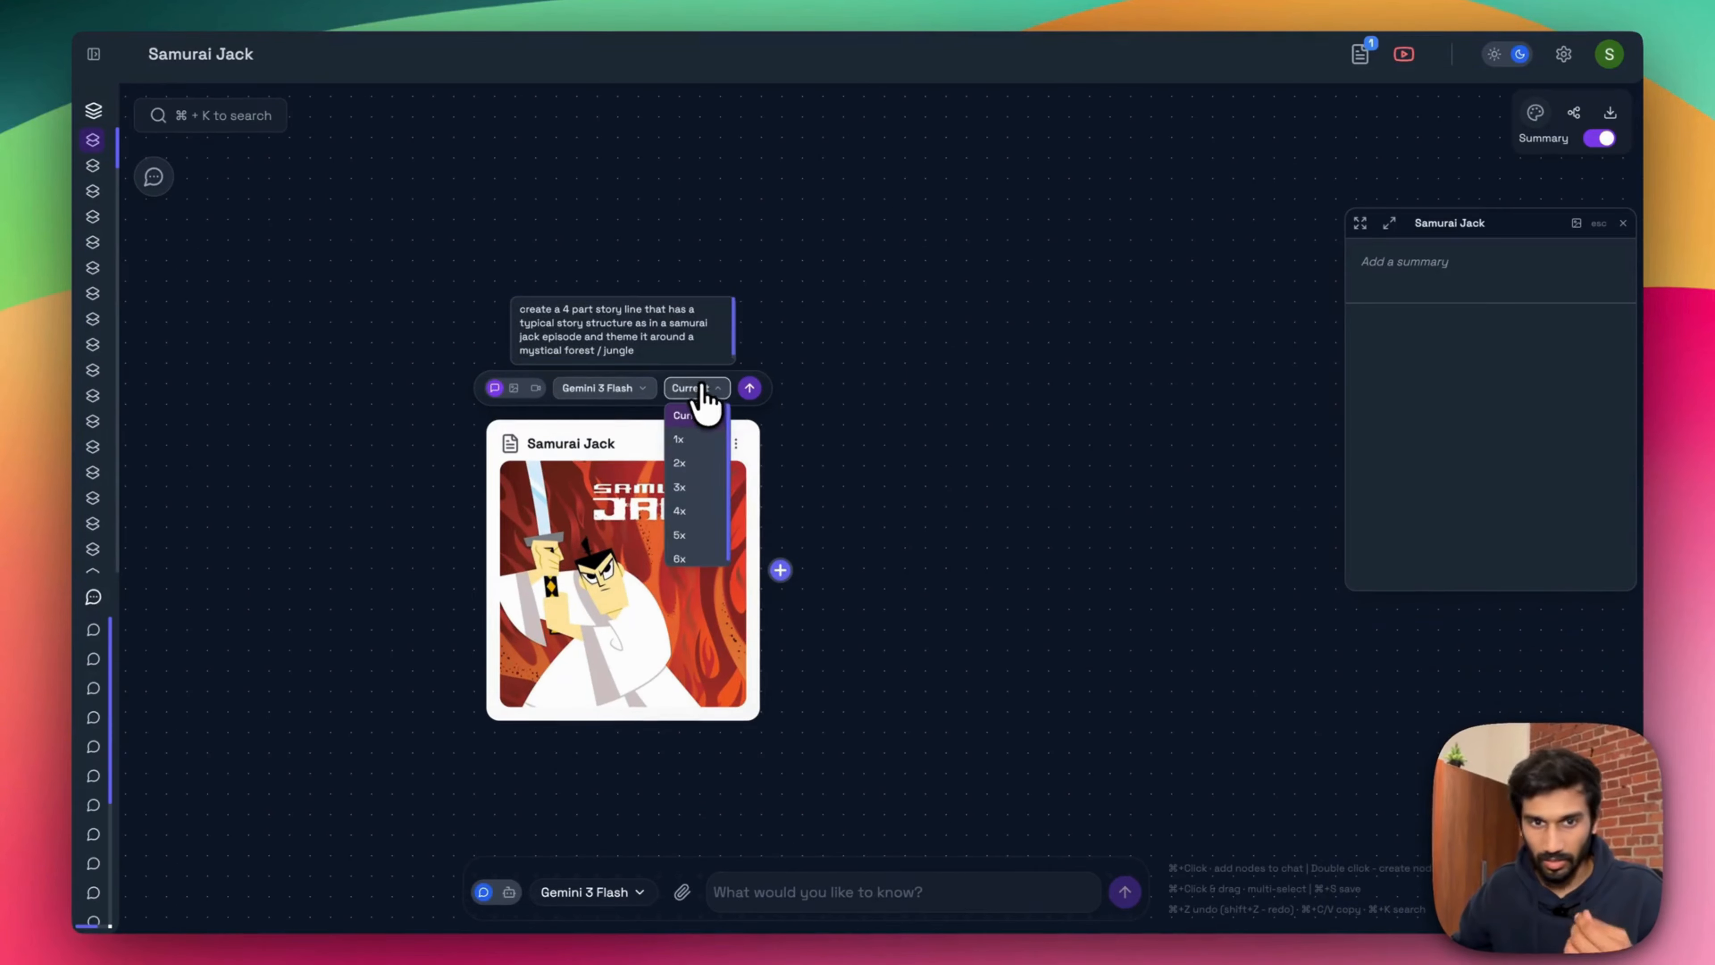
click(696, 511)
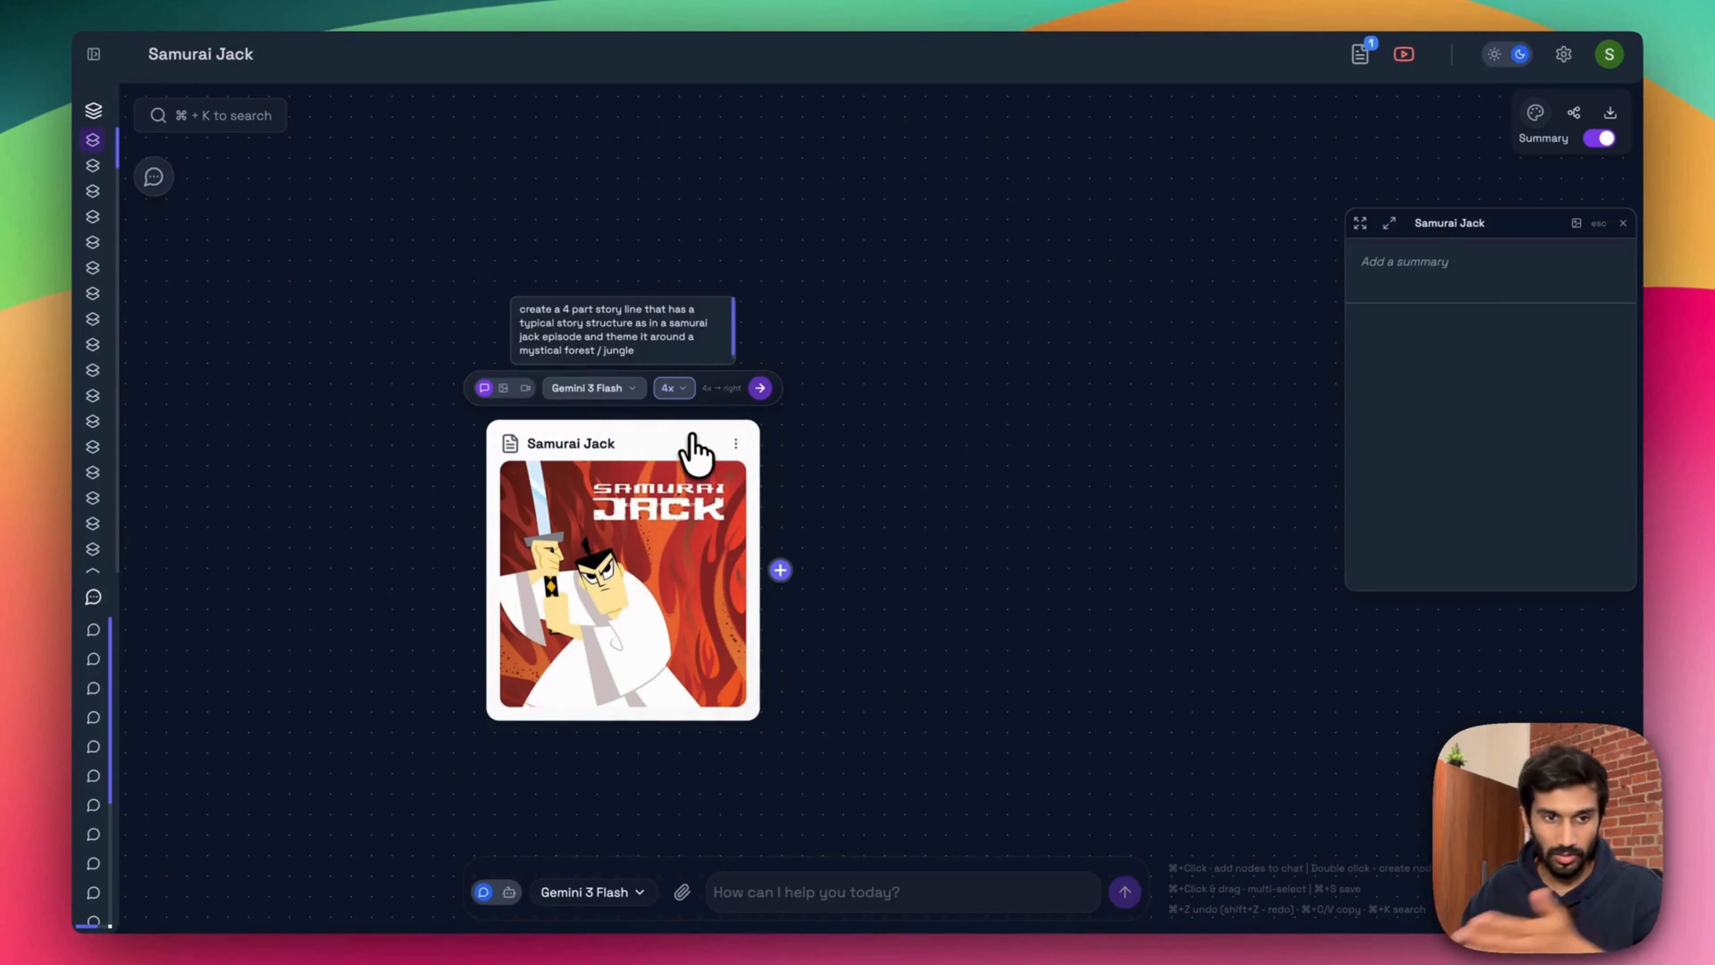
key(Escape)
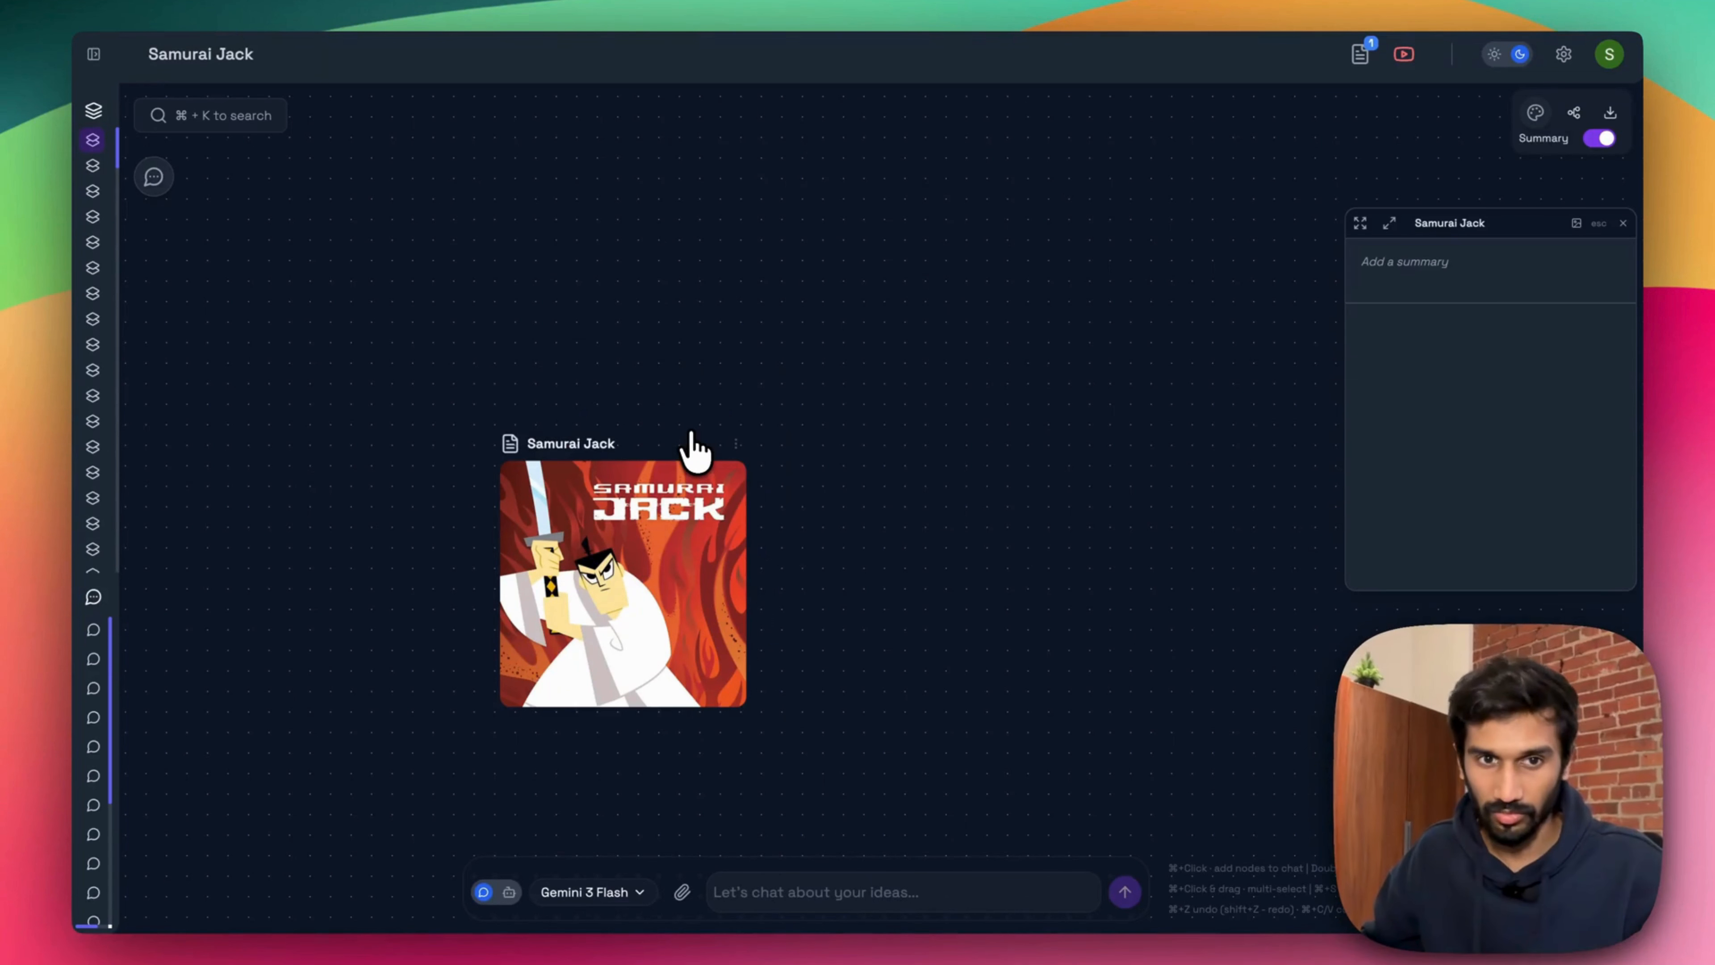
- Set the Samurai Jack node's output target to Current and generate the four-part storyline with Gemini 3 Flash
click(630, 465)
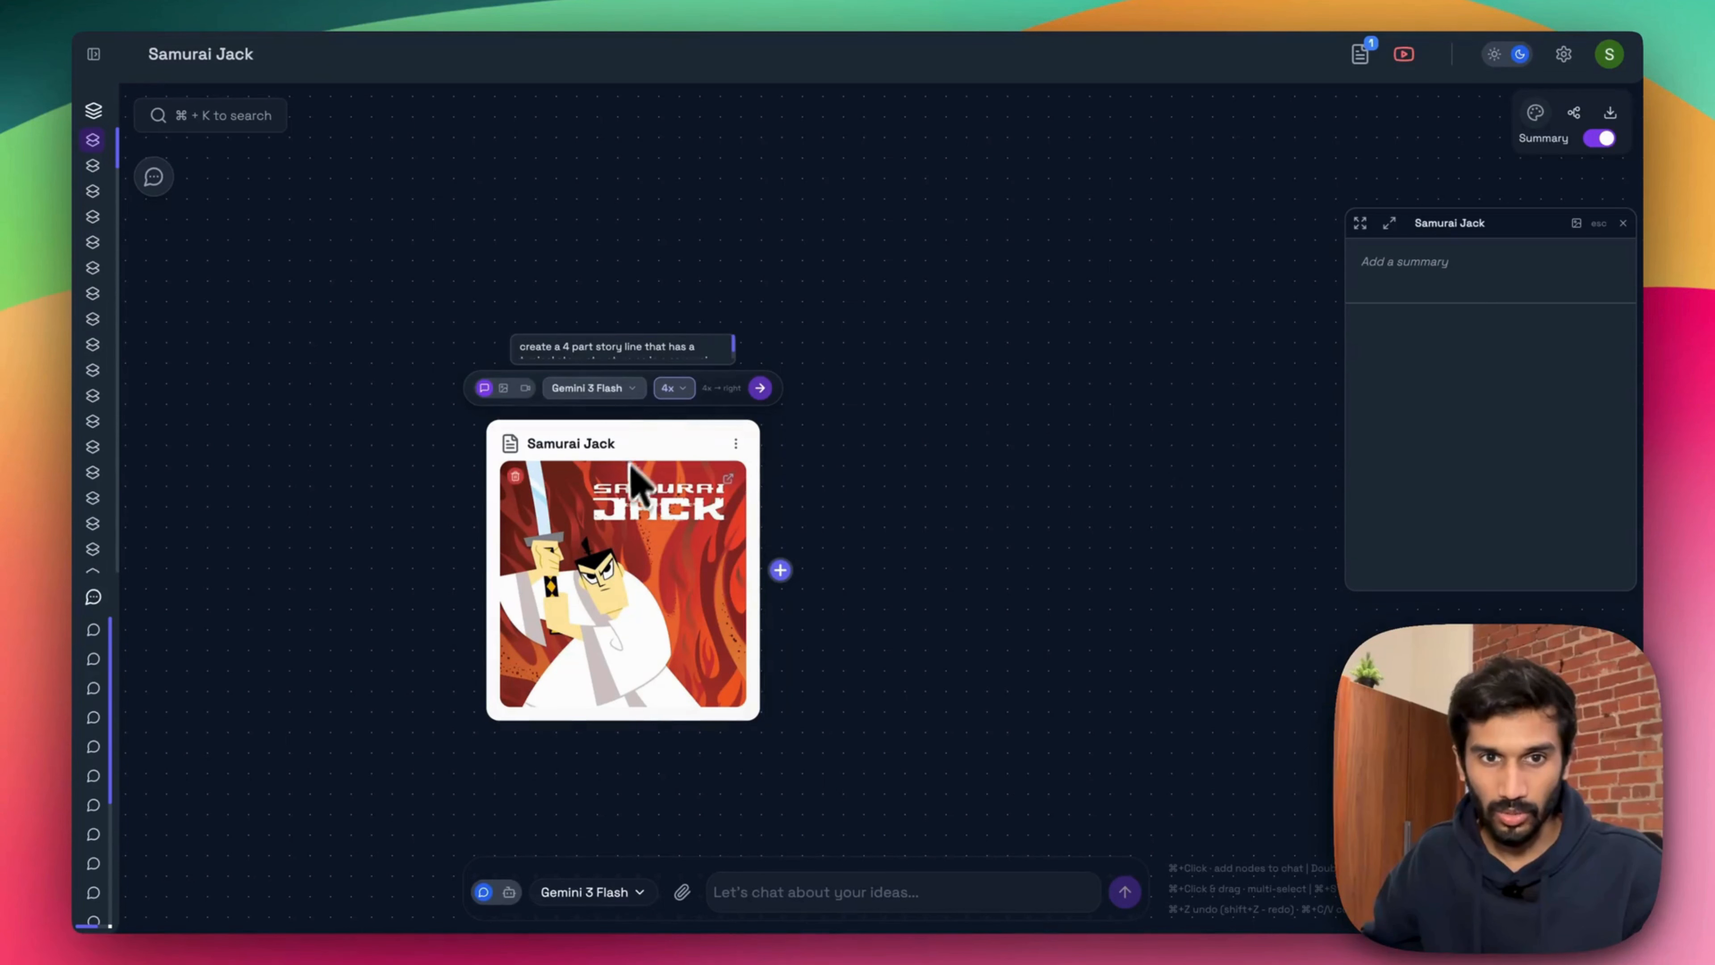
click(667, 388)
click(688, 416)
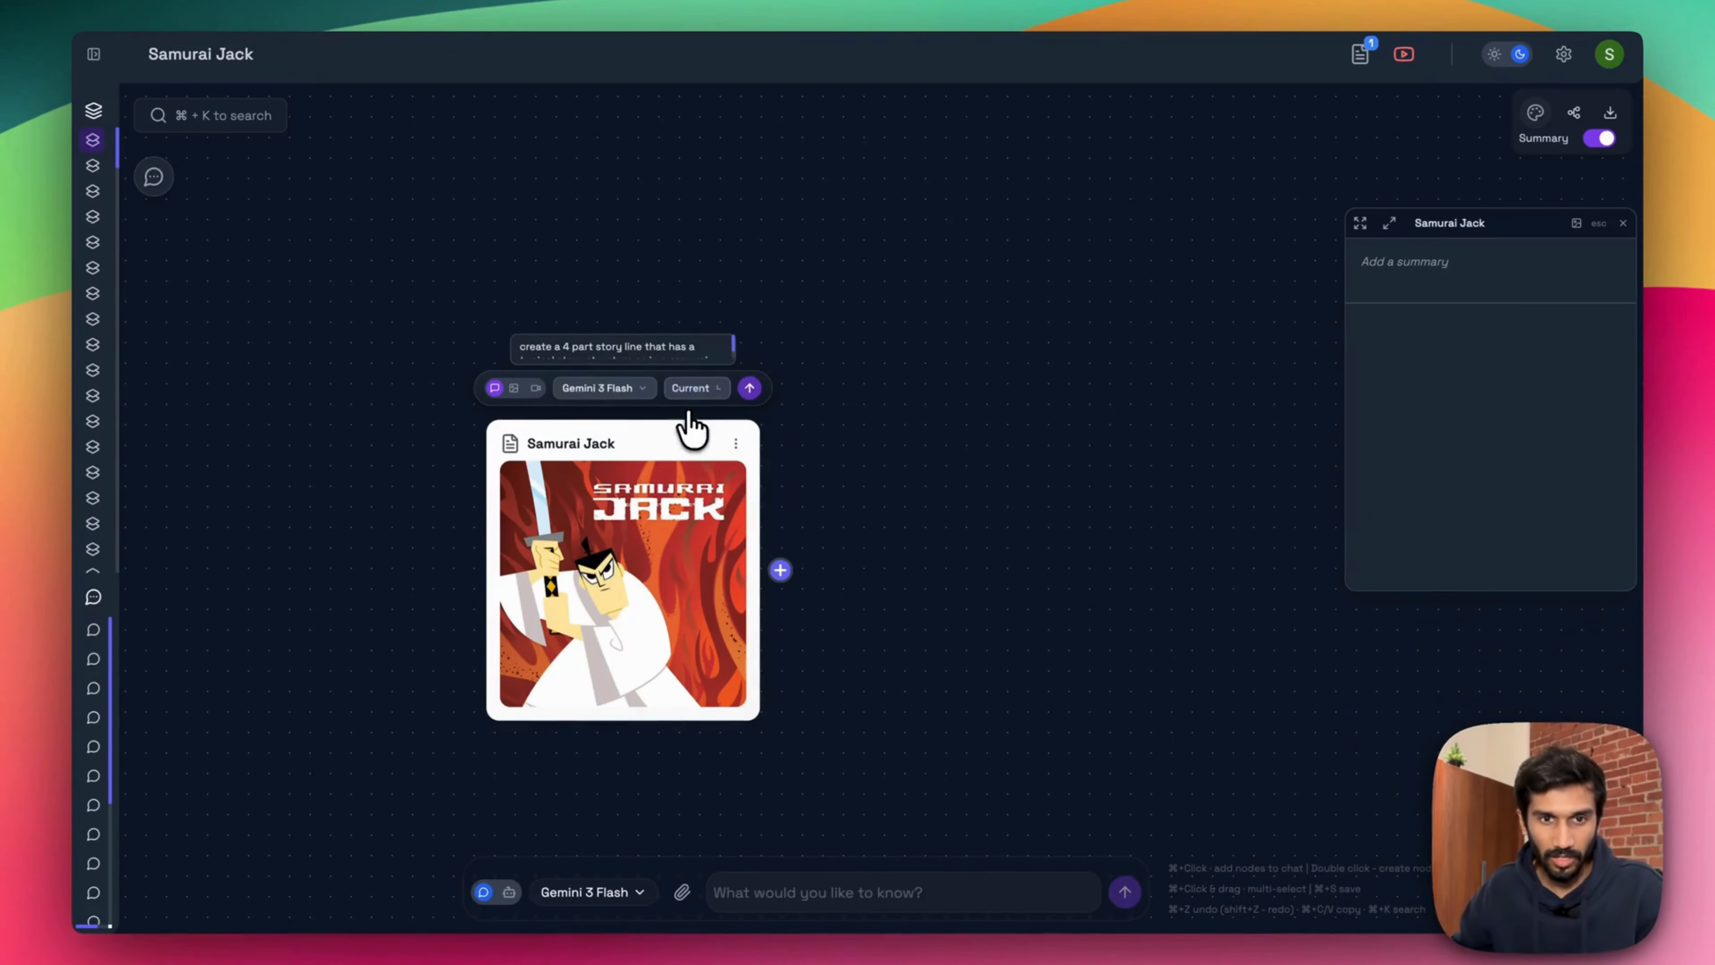
click(749, 386)
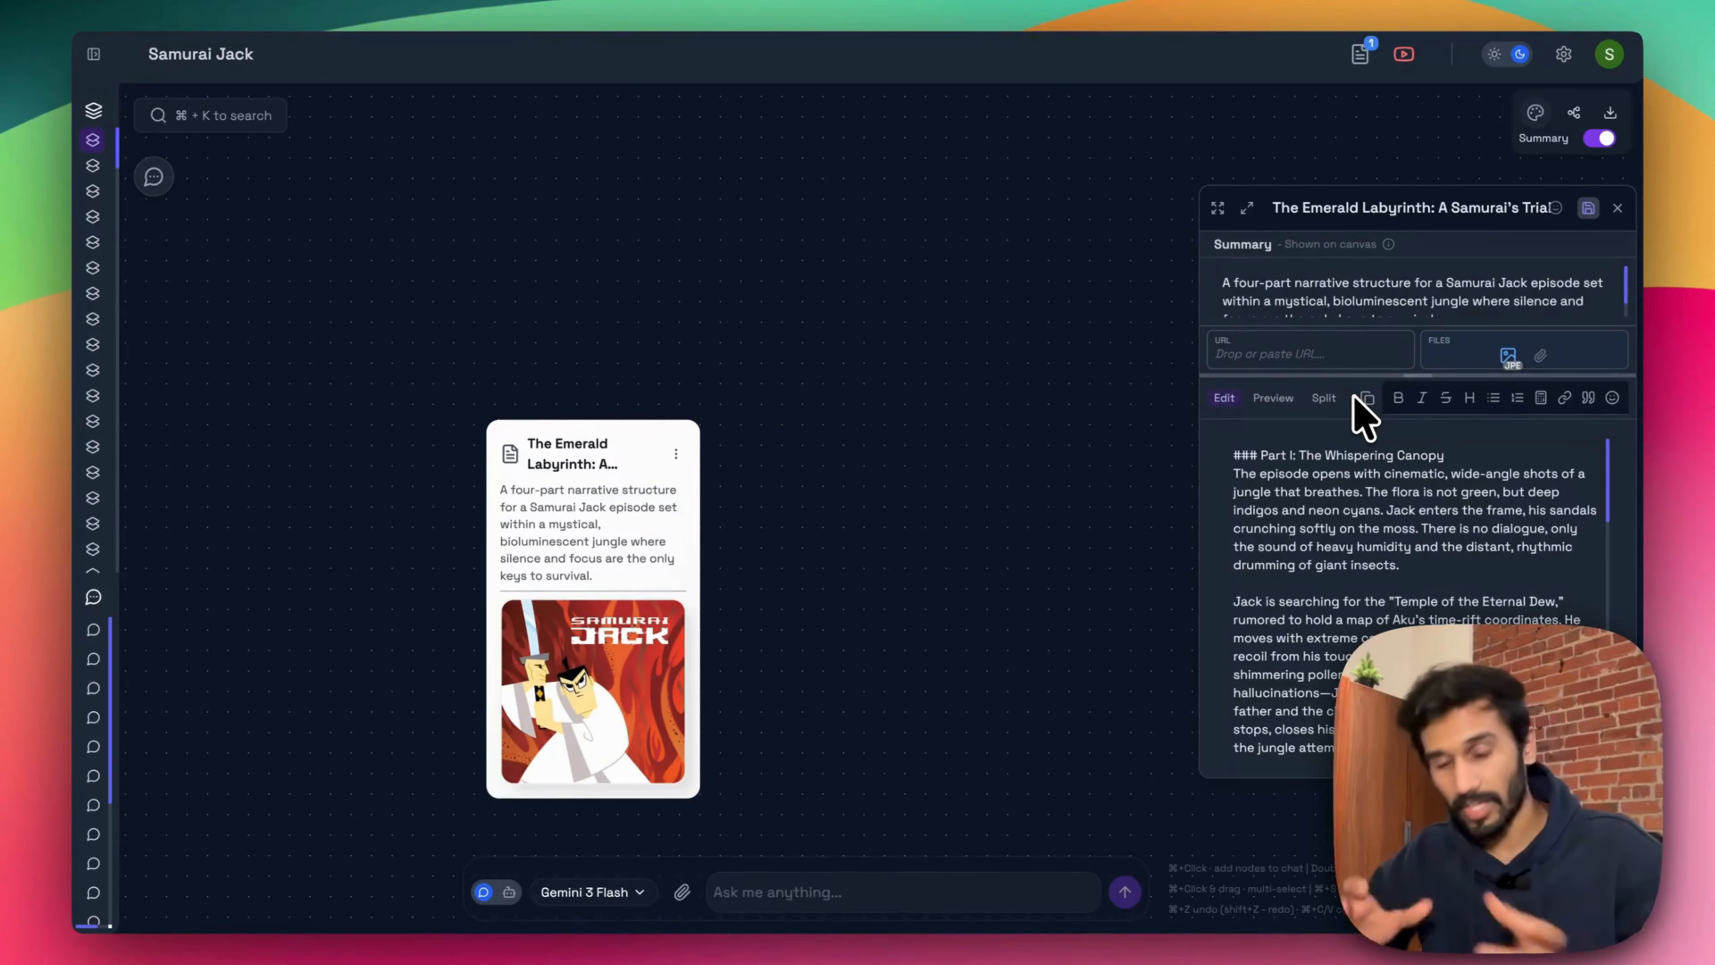
- Preview the generated storyline's details as formatted text and read through its parts
click(1273, 397)
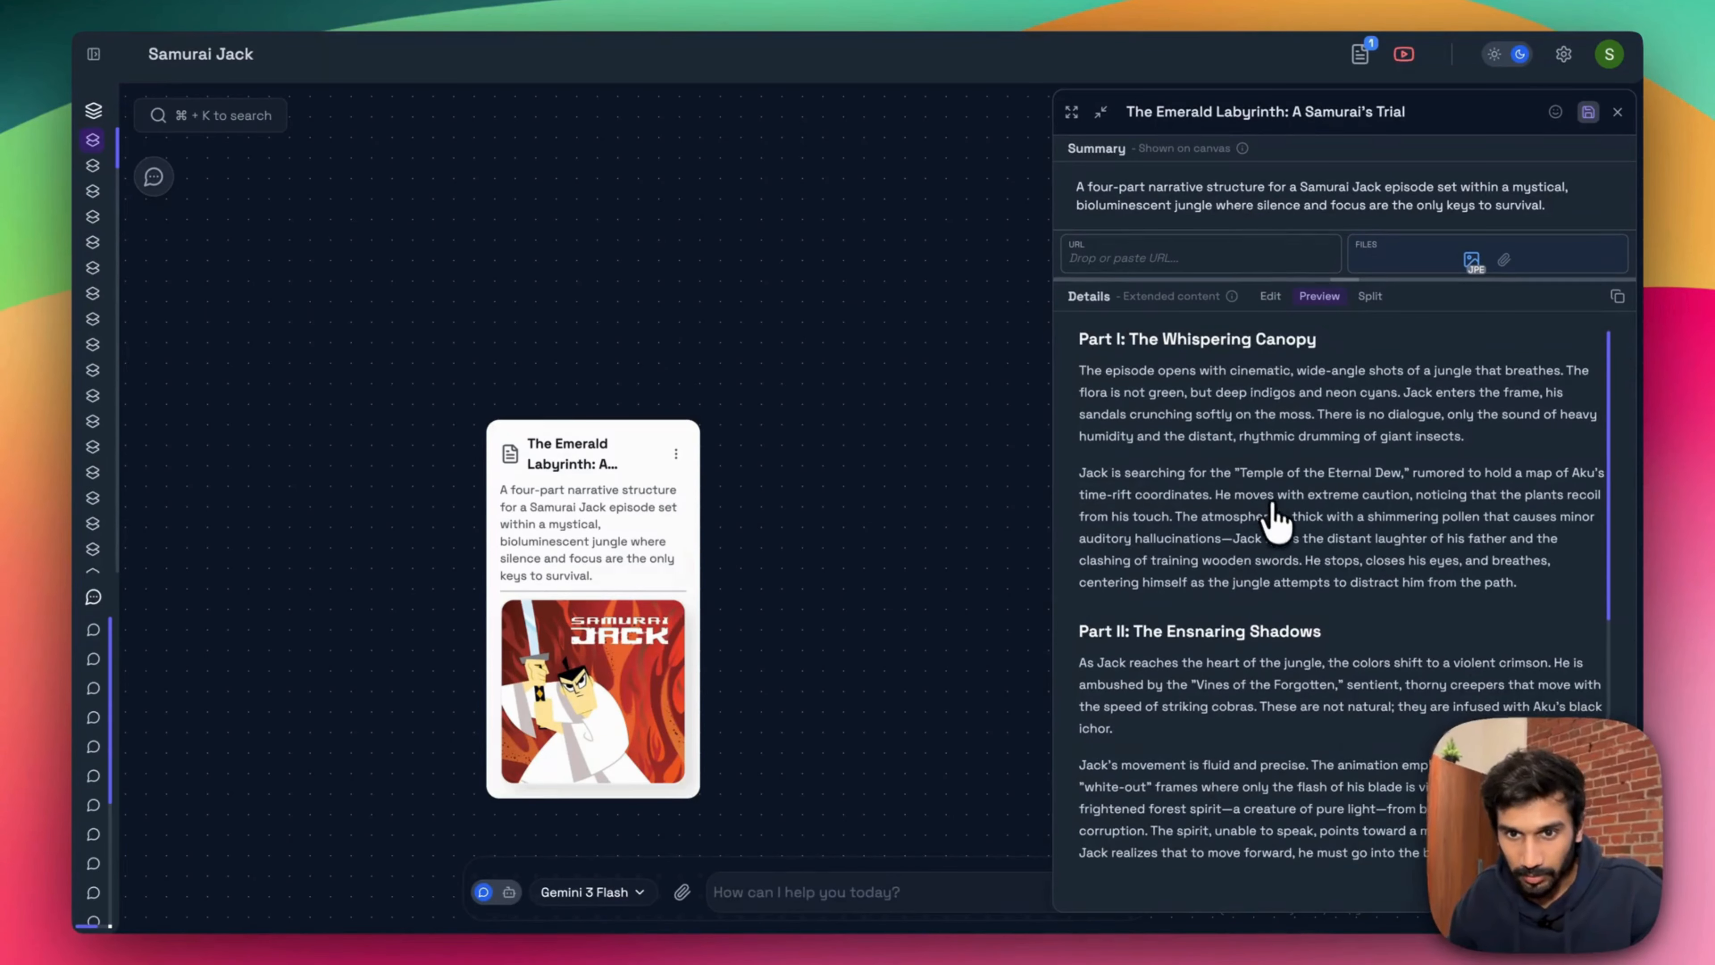
scroll(1290, 514, down, 3)
scroll(1285, 595, down, 5)
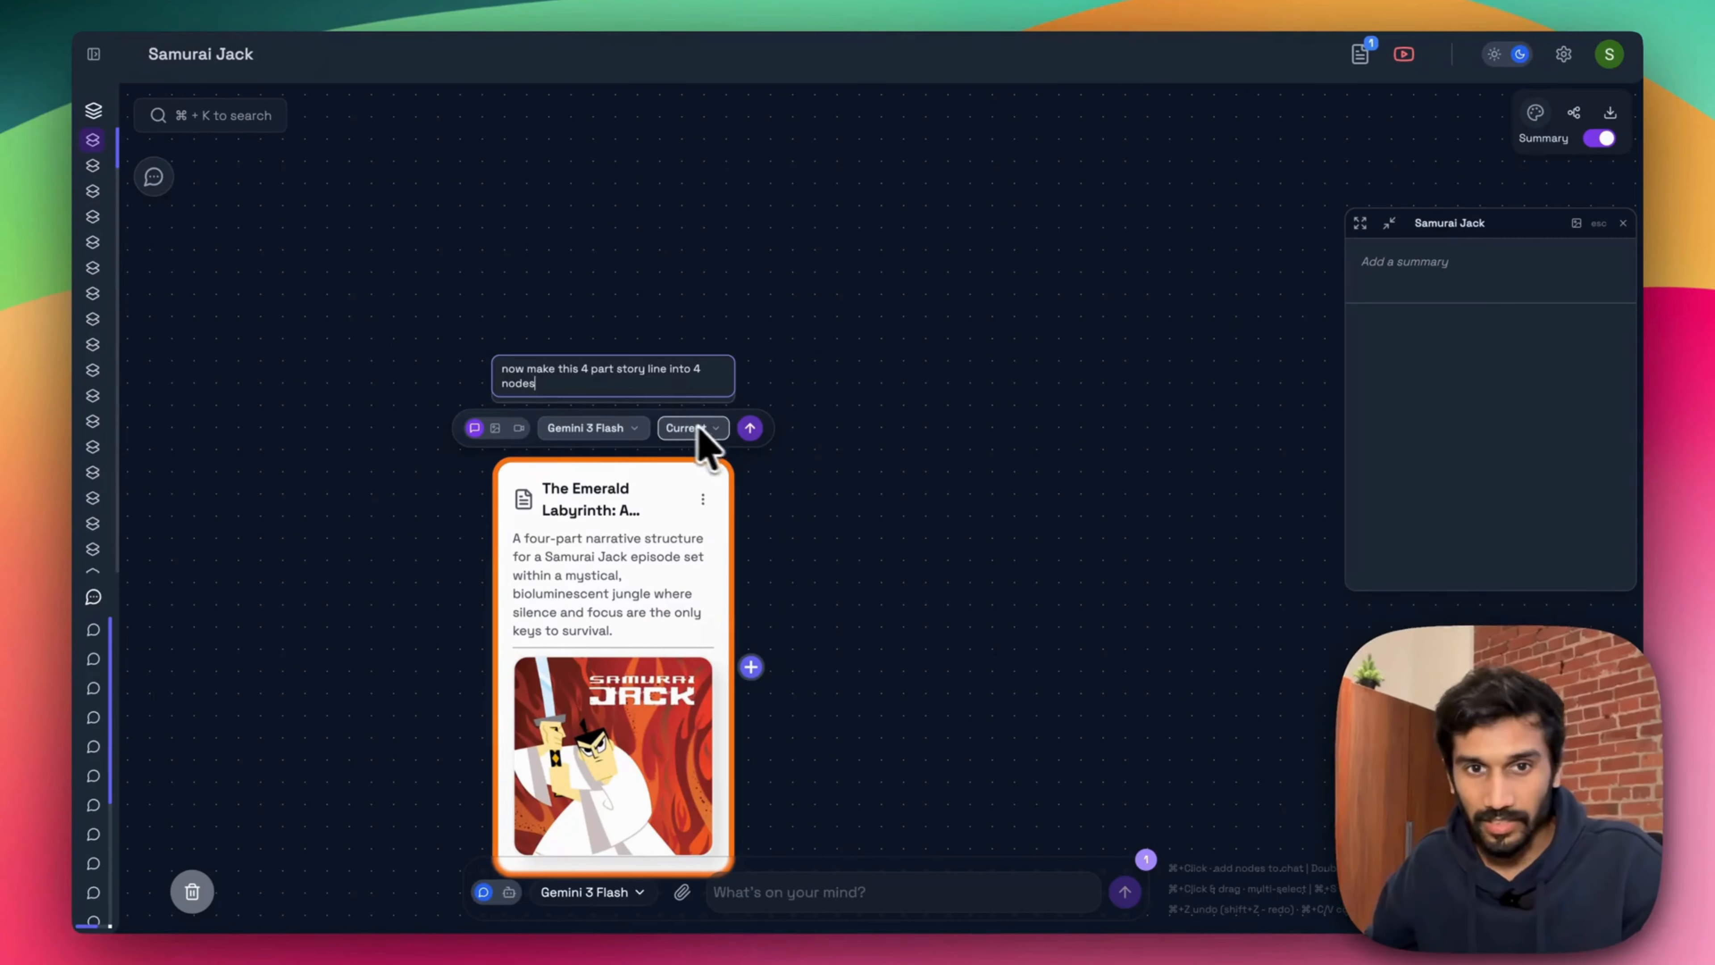
- Generate 4x outputs from The Emerald Labyrinth node with the instruction "now make this 4 part story line into 4 nodes"
click(699, 428)
click(704, 551)
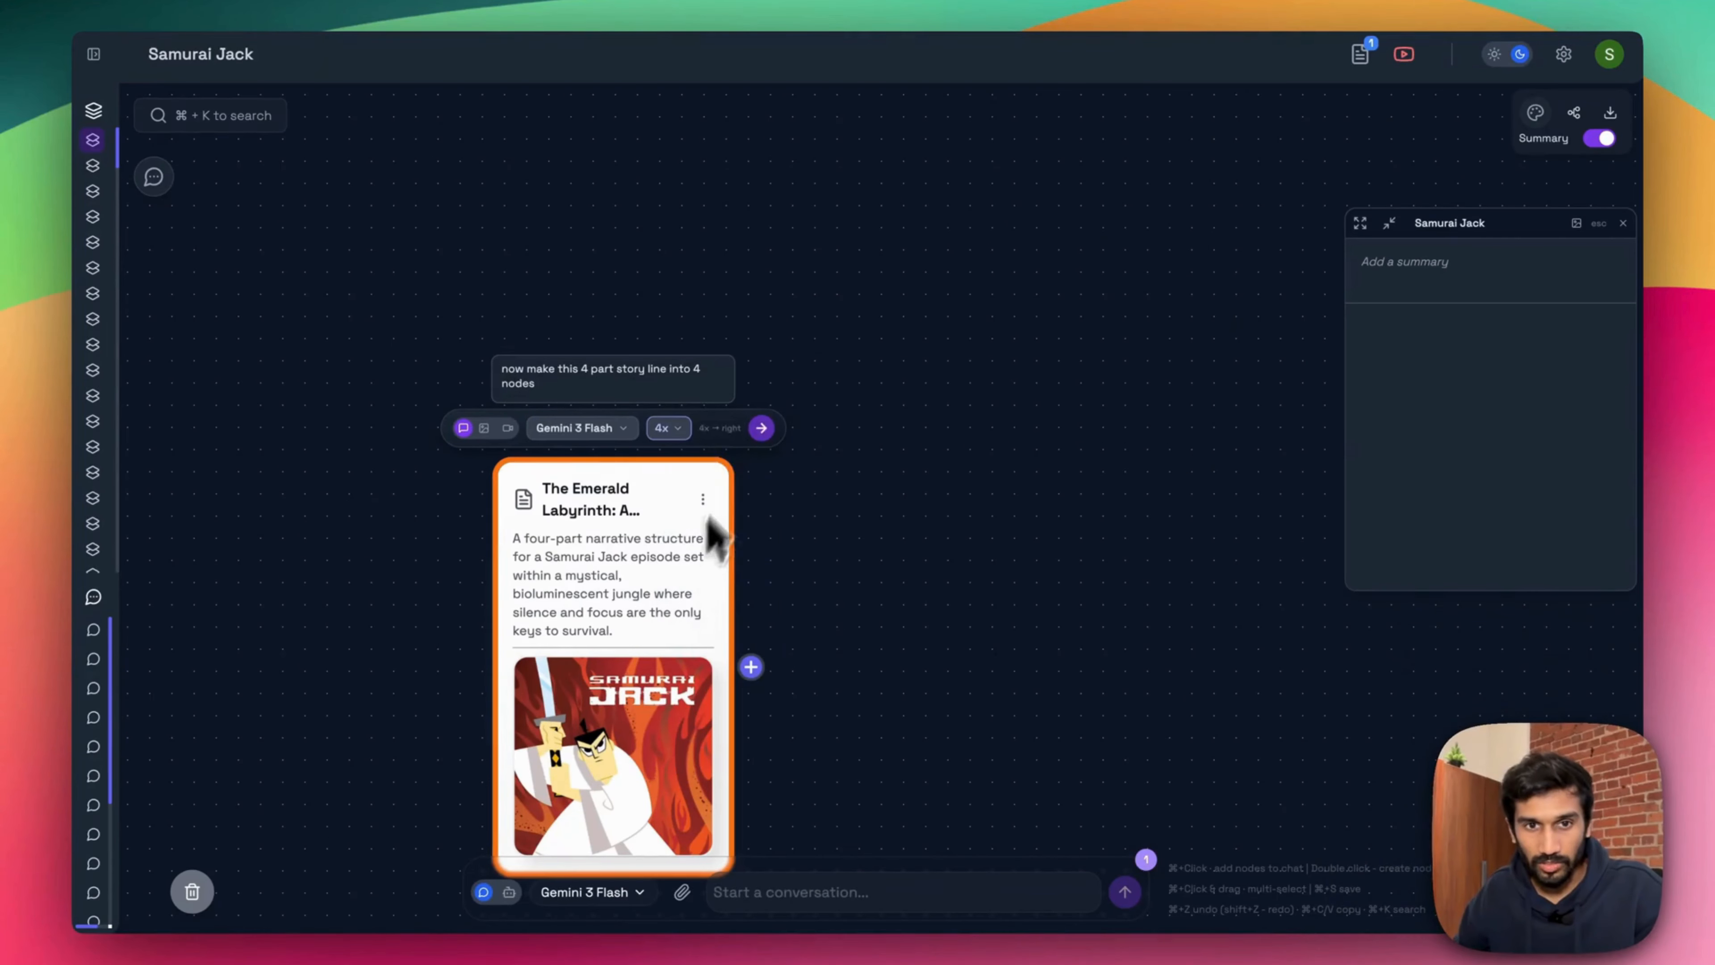
click(767, 427)
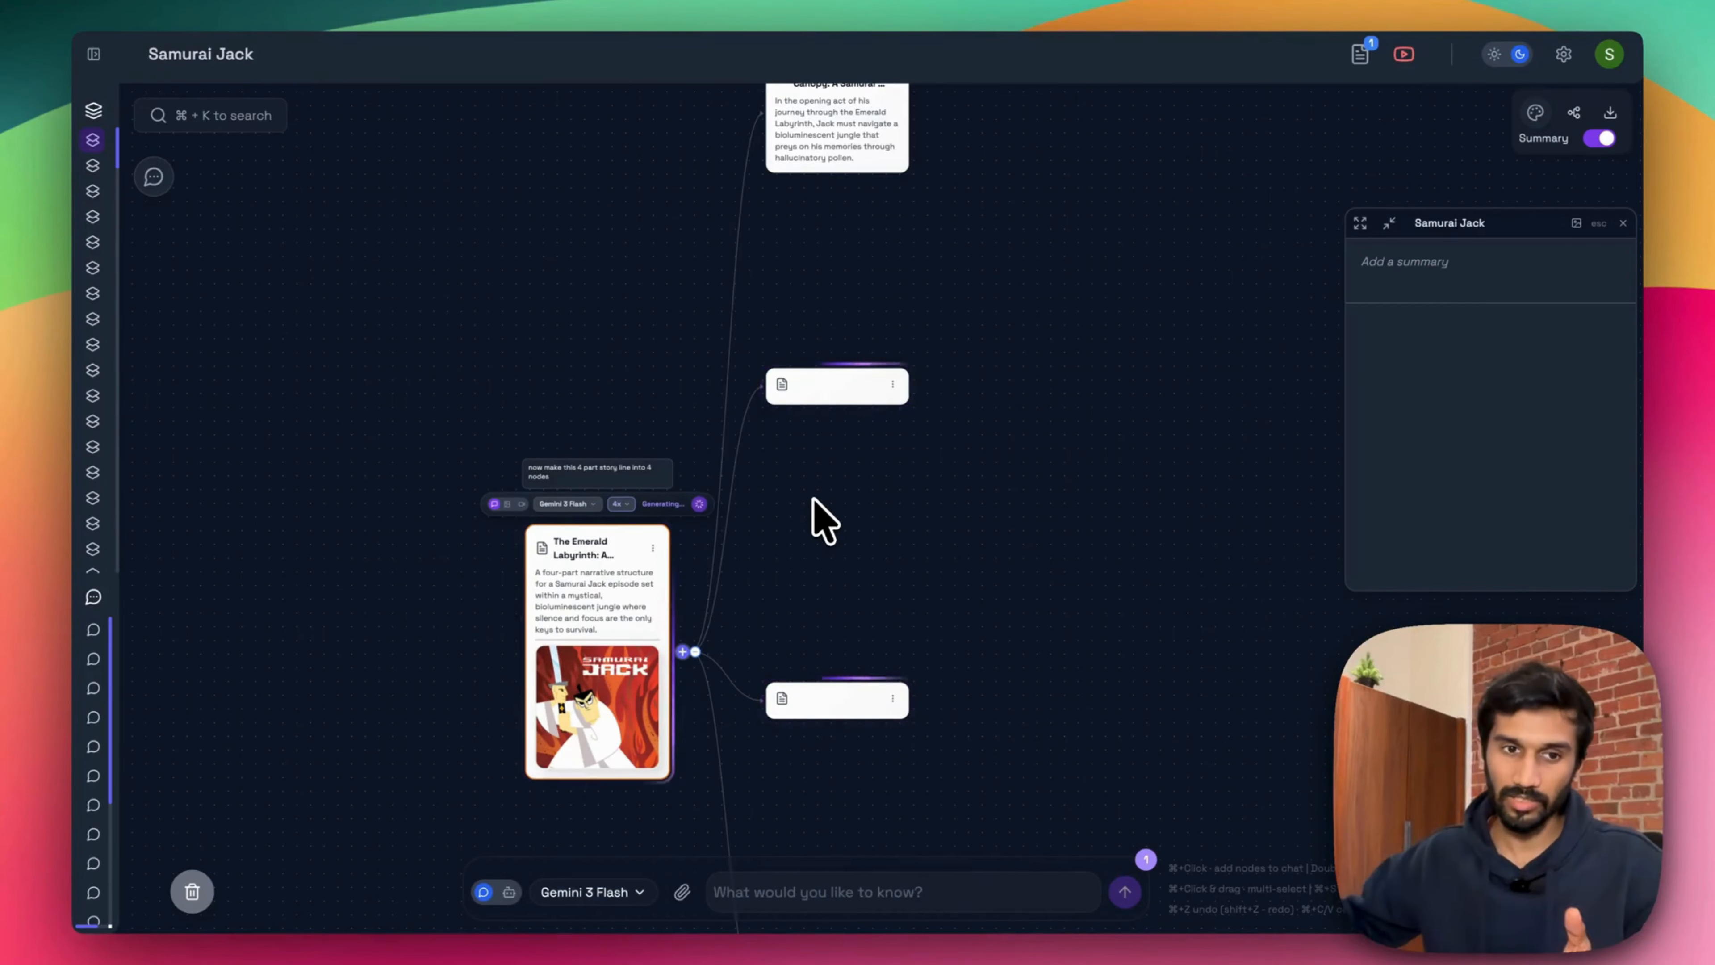
- Examine the generated story nodes branching from The Emerald Labyrinth and the image reference attached to the Part II node
scroll(908, 391, up, 2)
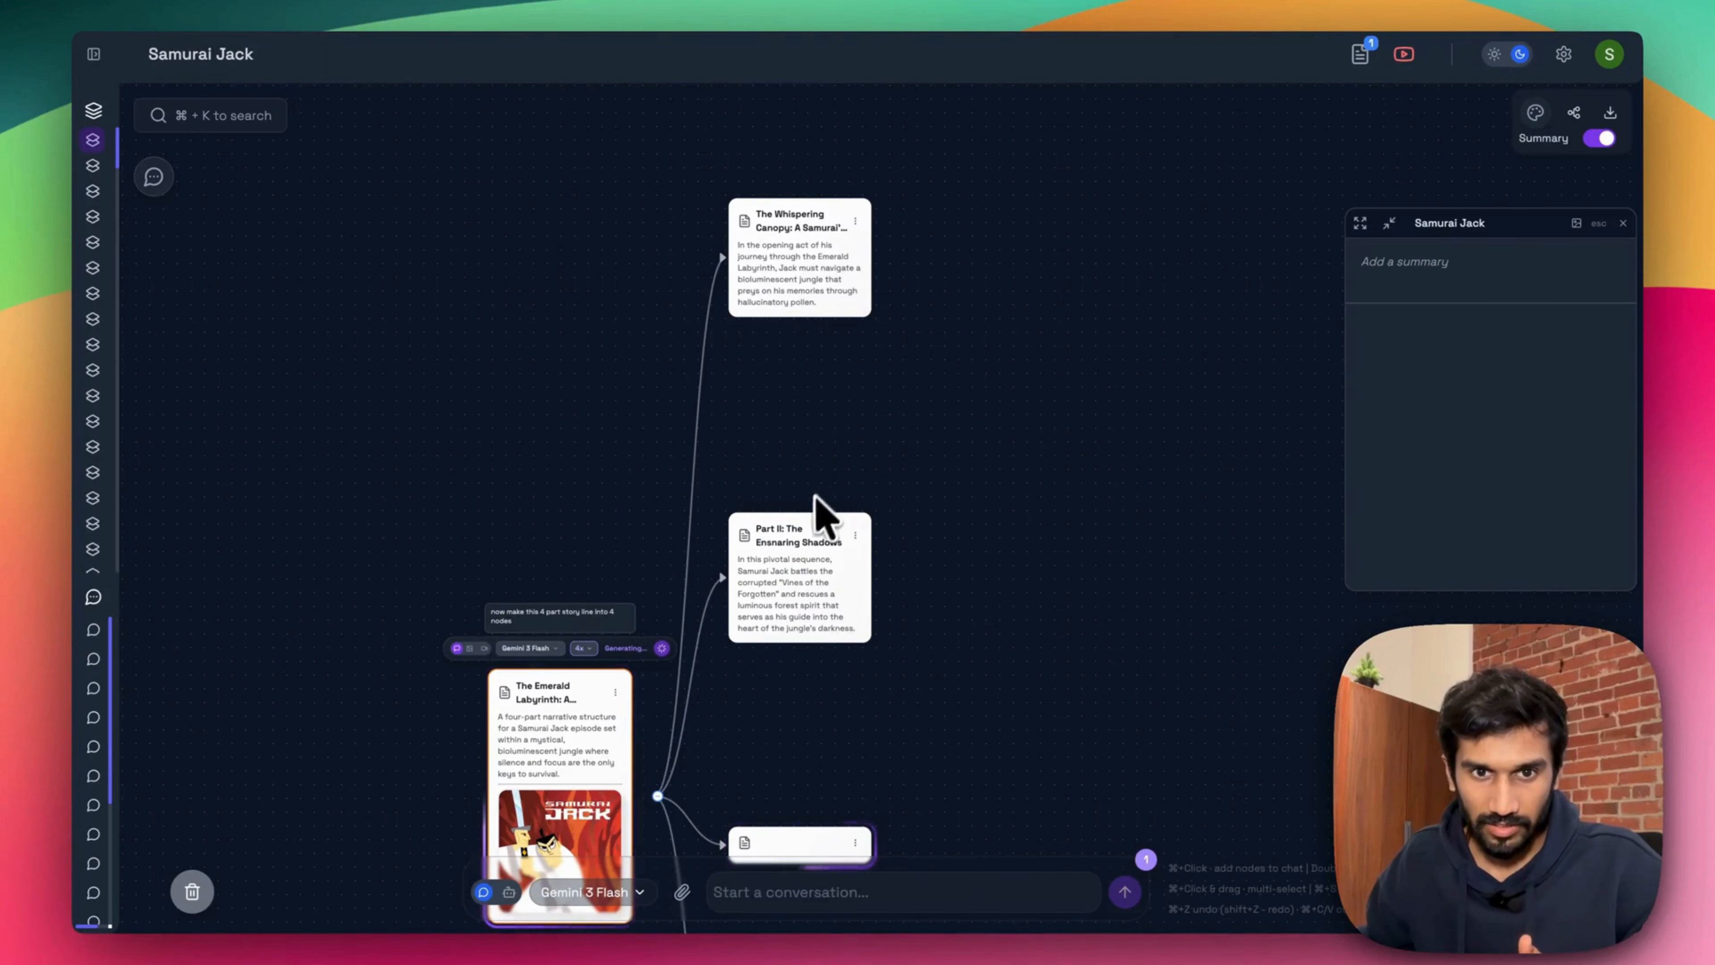
mouse_move(804, 541)
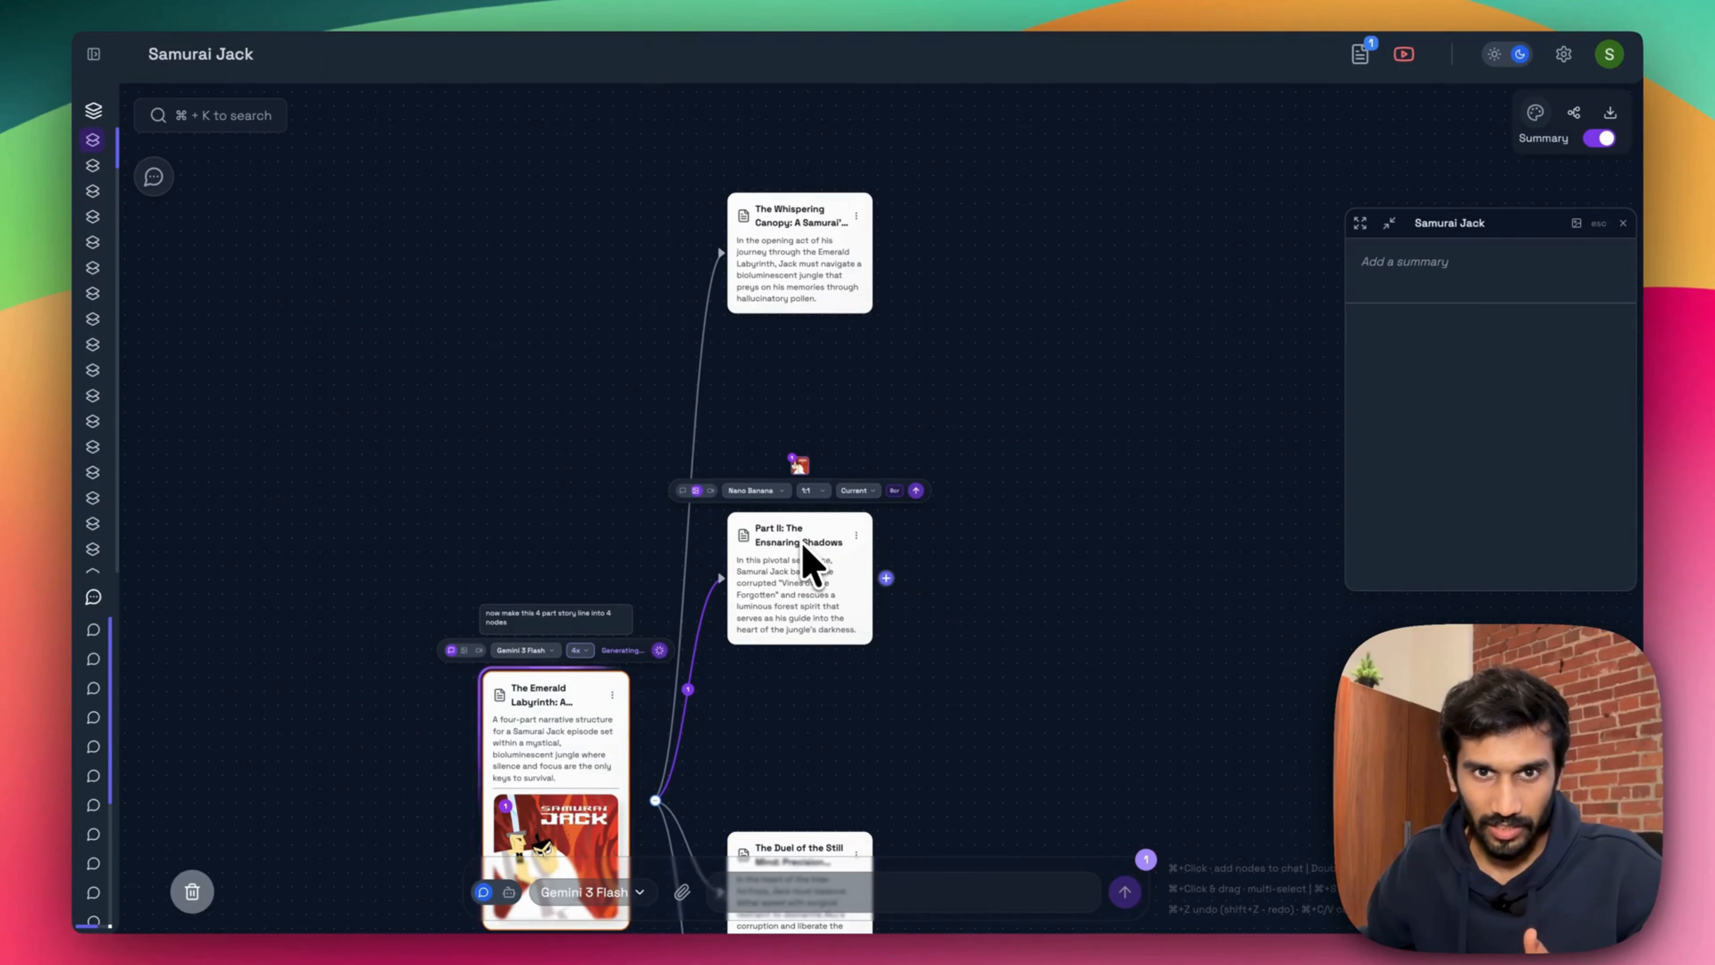
scroll(803, 544, up, 1)
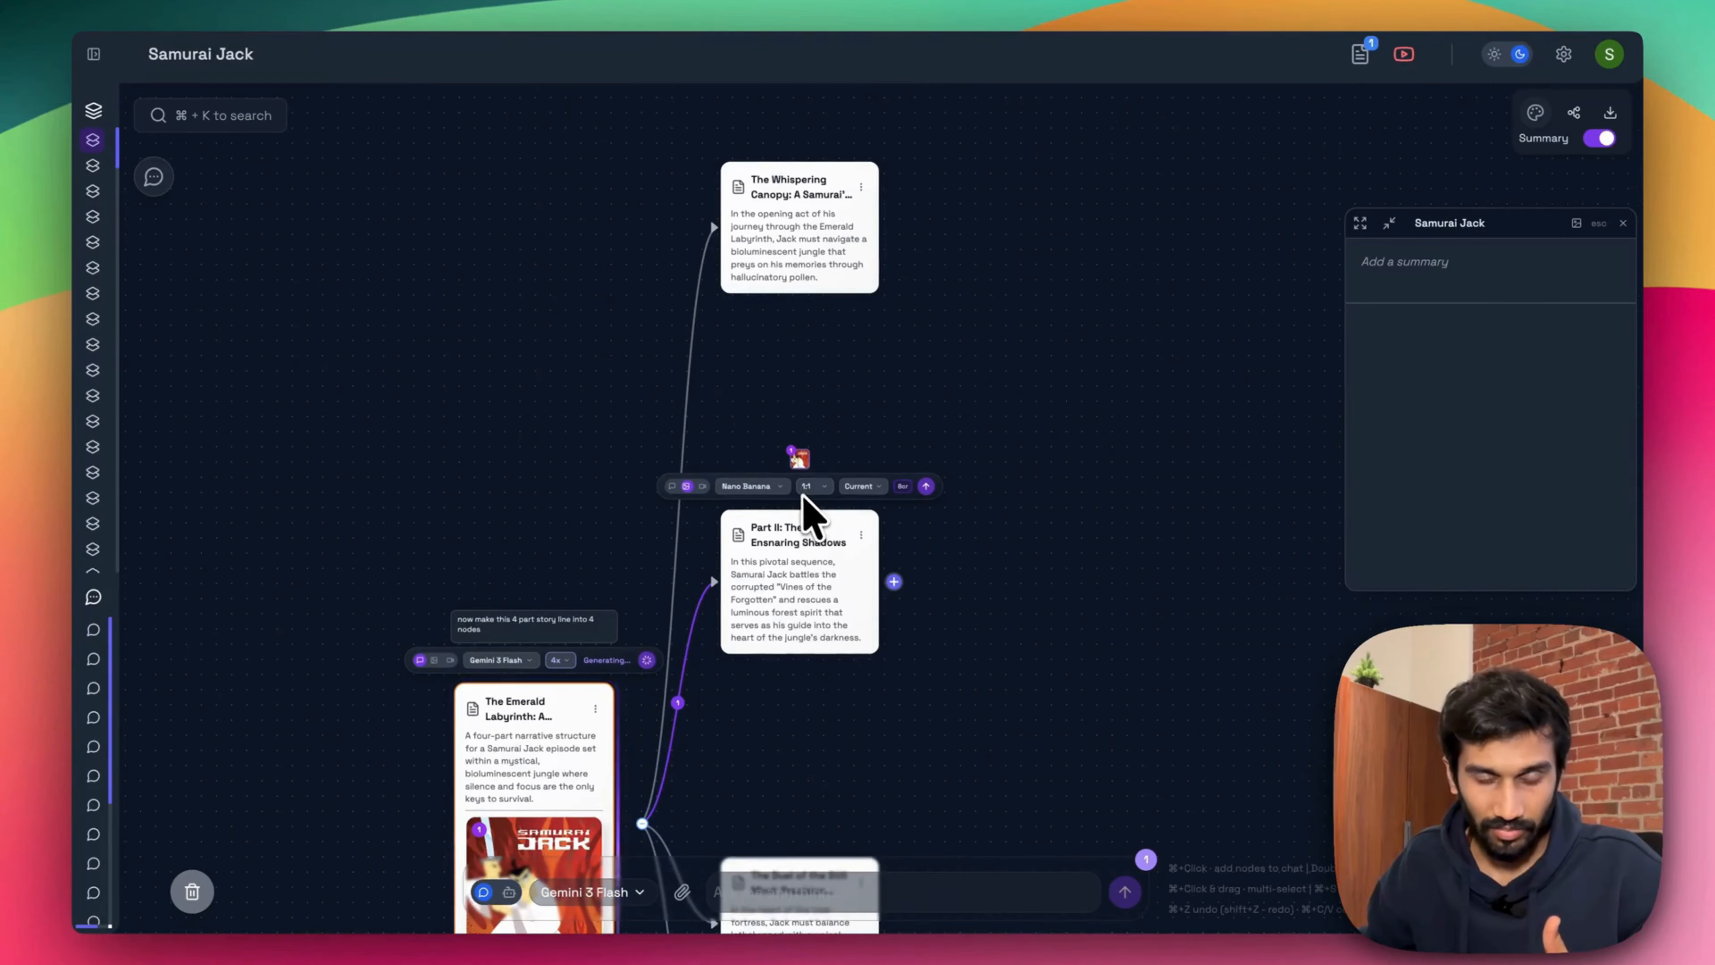
scroll(804, 505, up, 5)
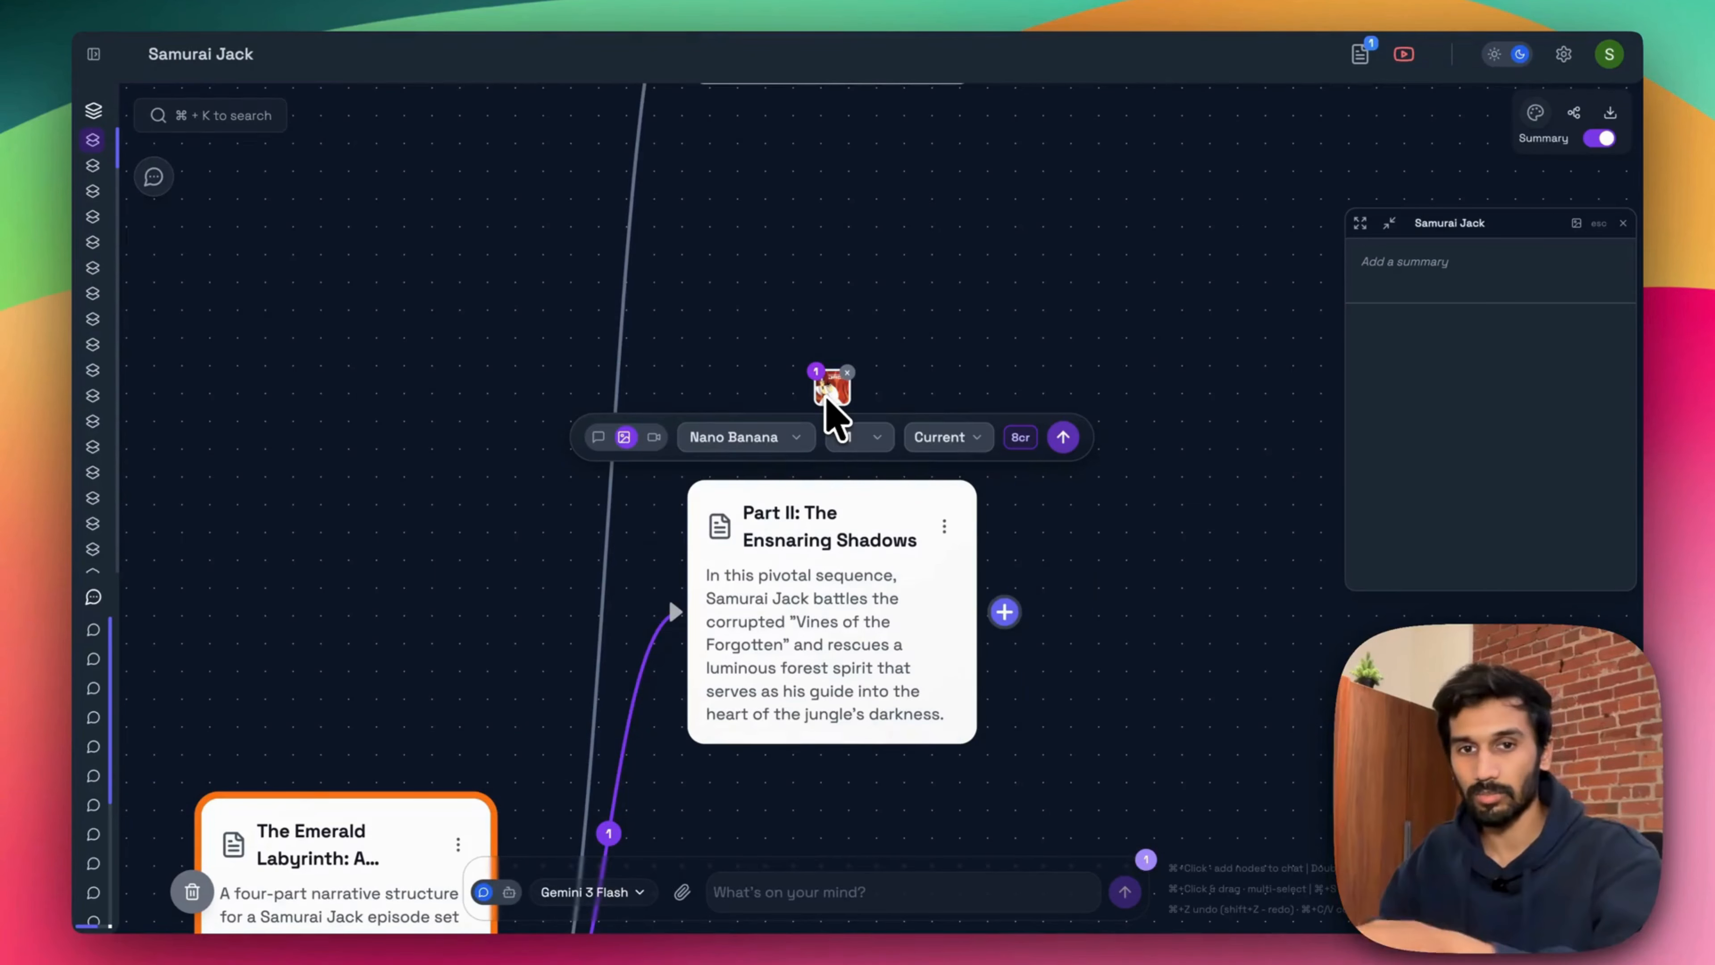
scroll(834, 412, down, 5)
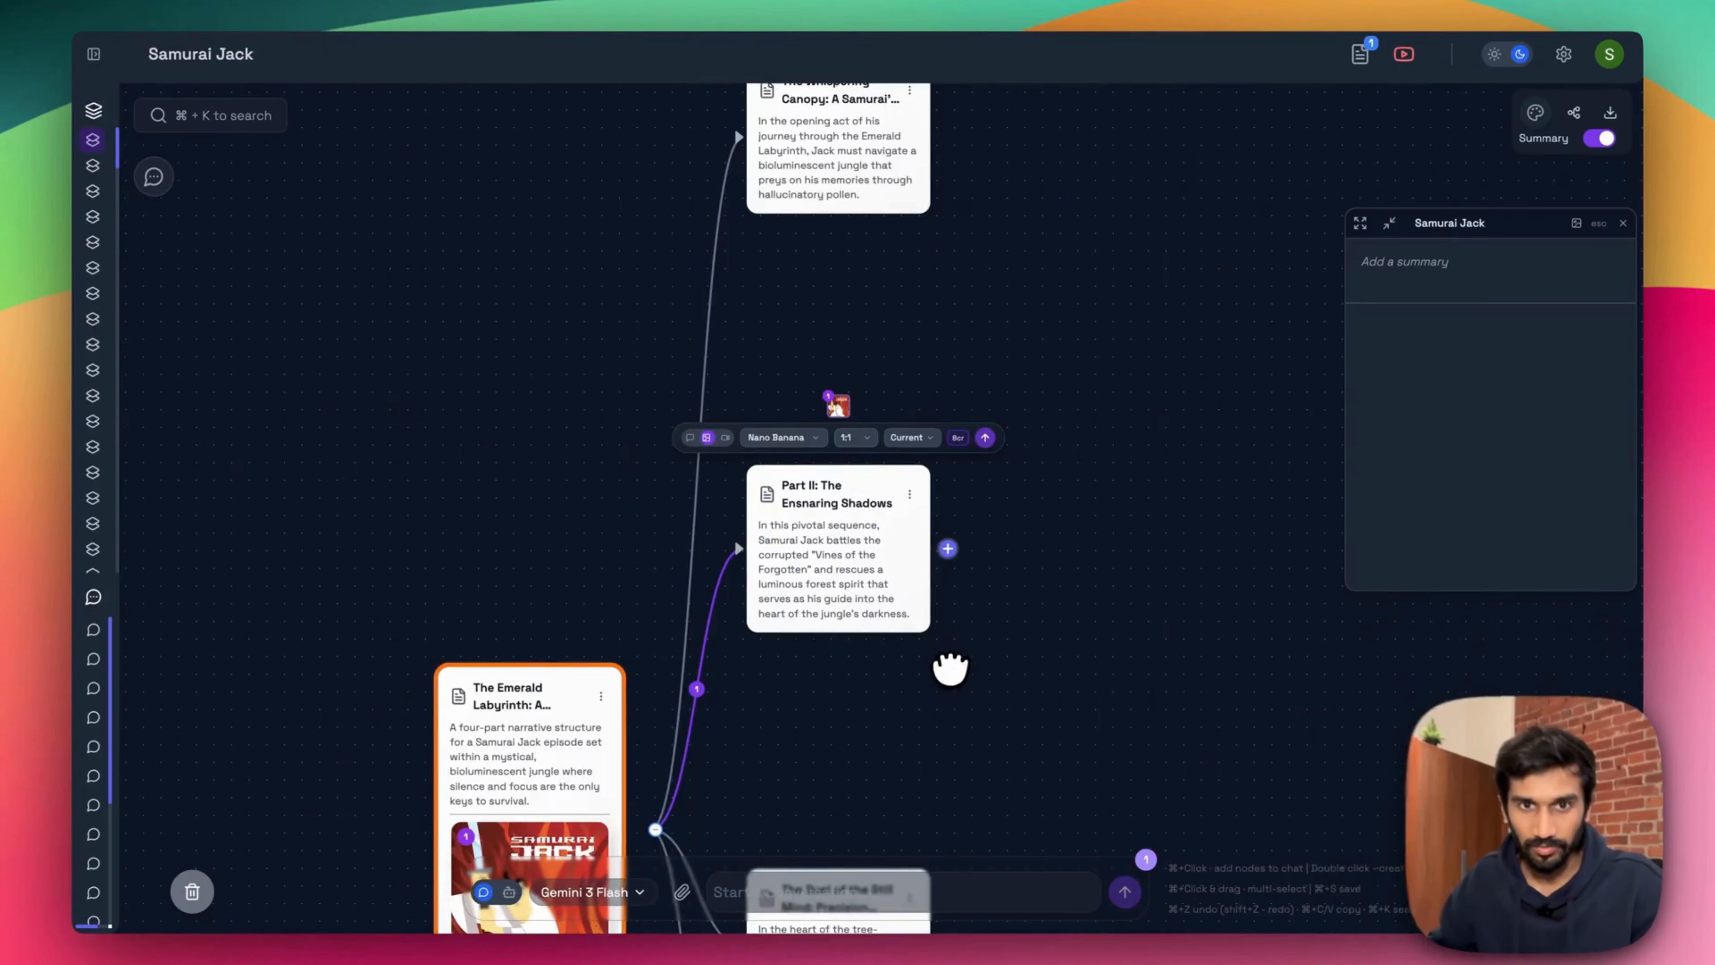
drag(951, 668, 987, 402)
scroll(987, 420, down, 4)
drag(1036, 504, 977, 415)
drag(929, 666, 935, 854)
drag(896, 267, 879, 413)
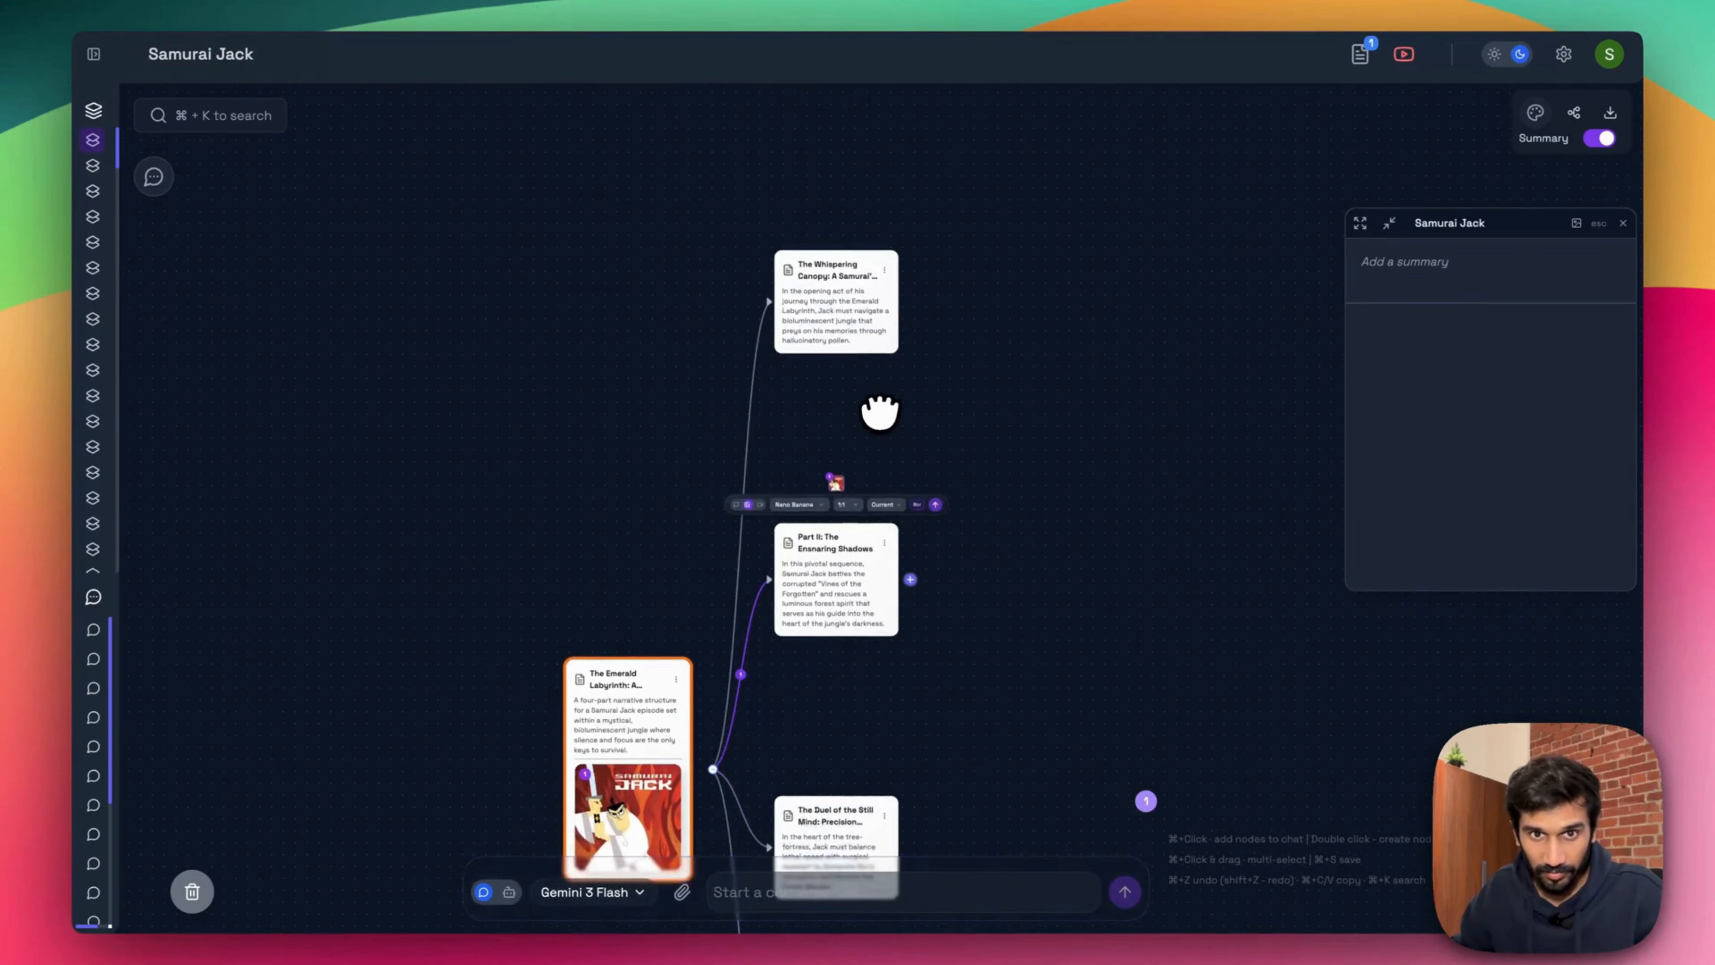
- Switch The Whispering Canopy node to text generation and enter "give me 2 prompts for this scene showing jack starting off this journey or as appropriiate"
scroll(874, 341, up, 3)
click(861, 335)
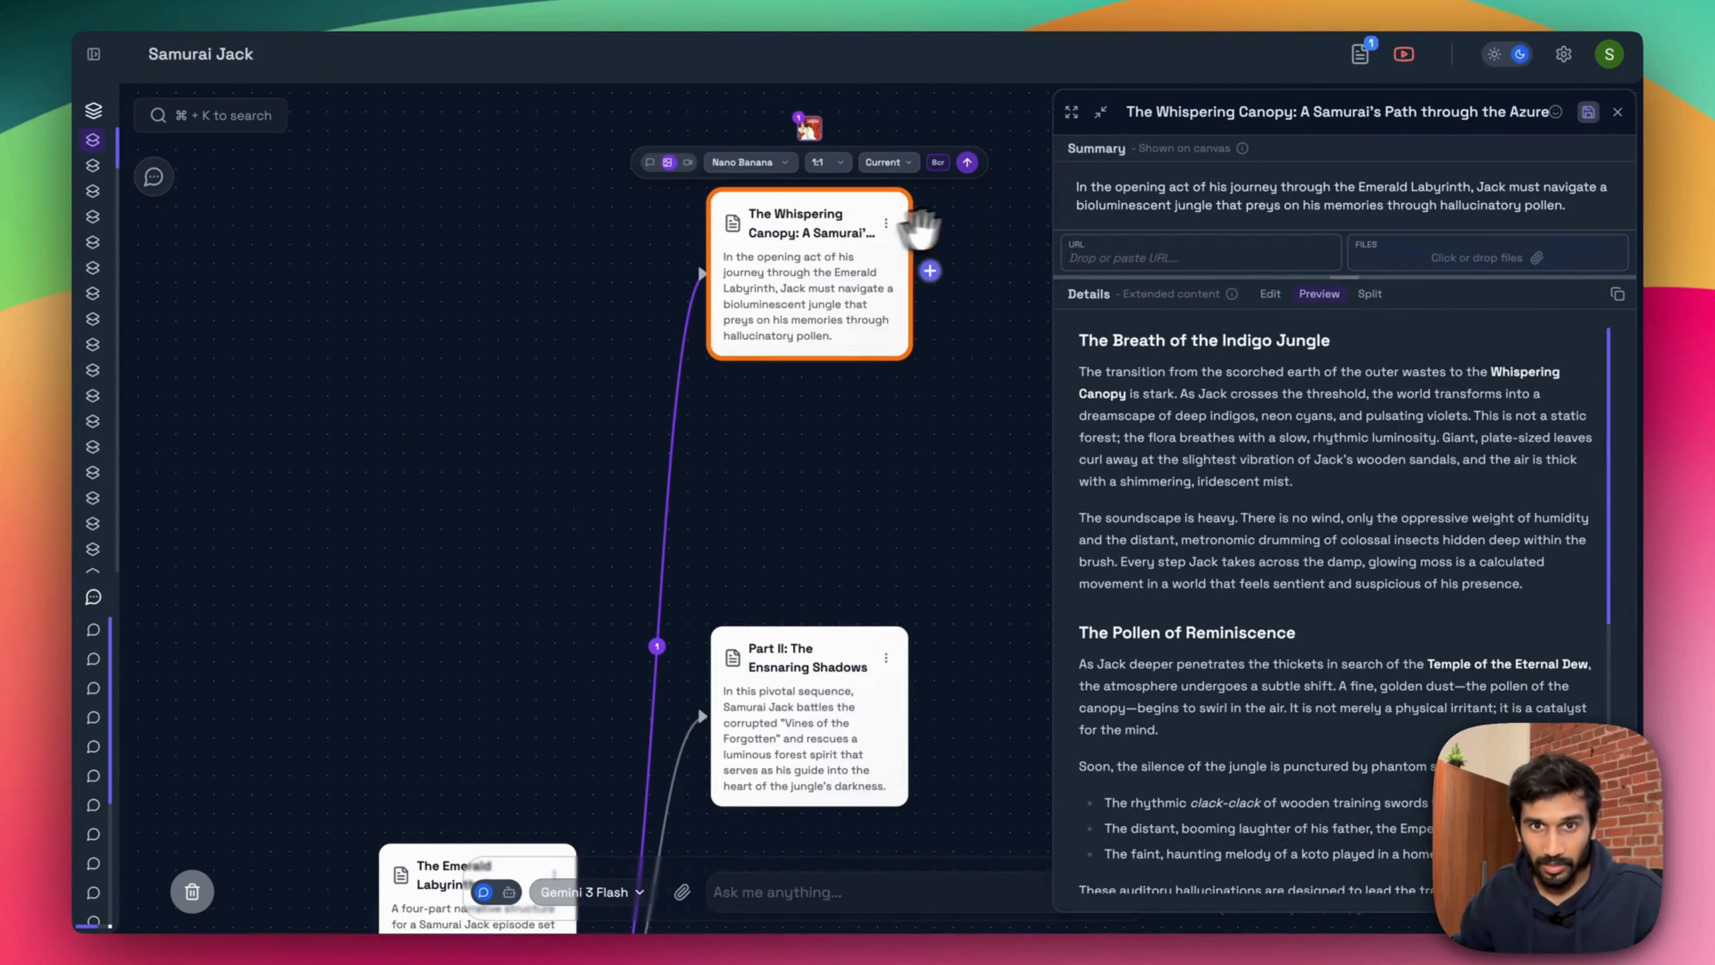
click(728, 281)
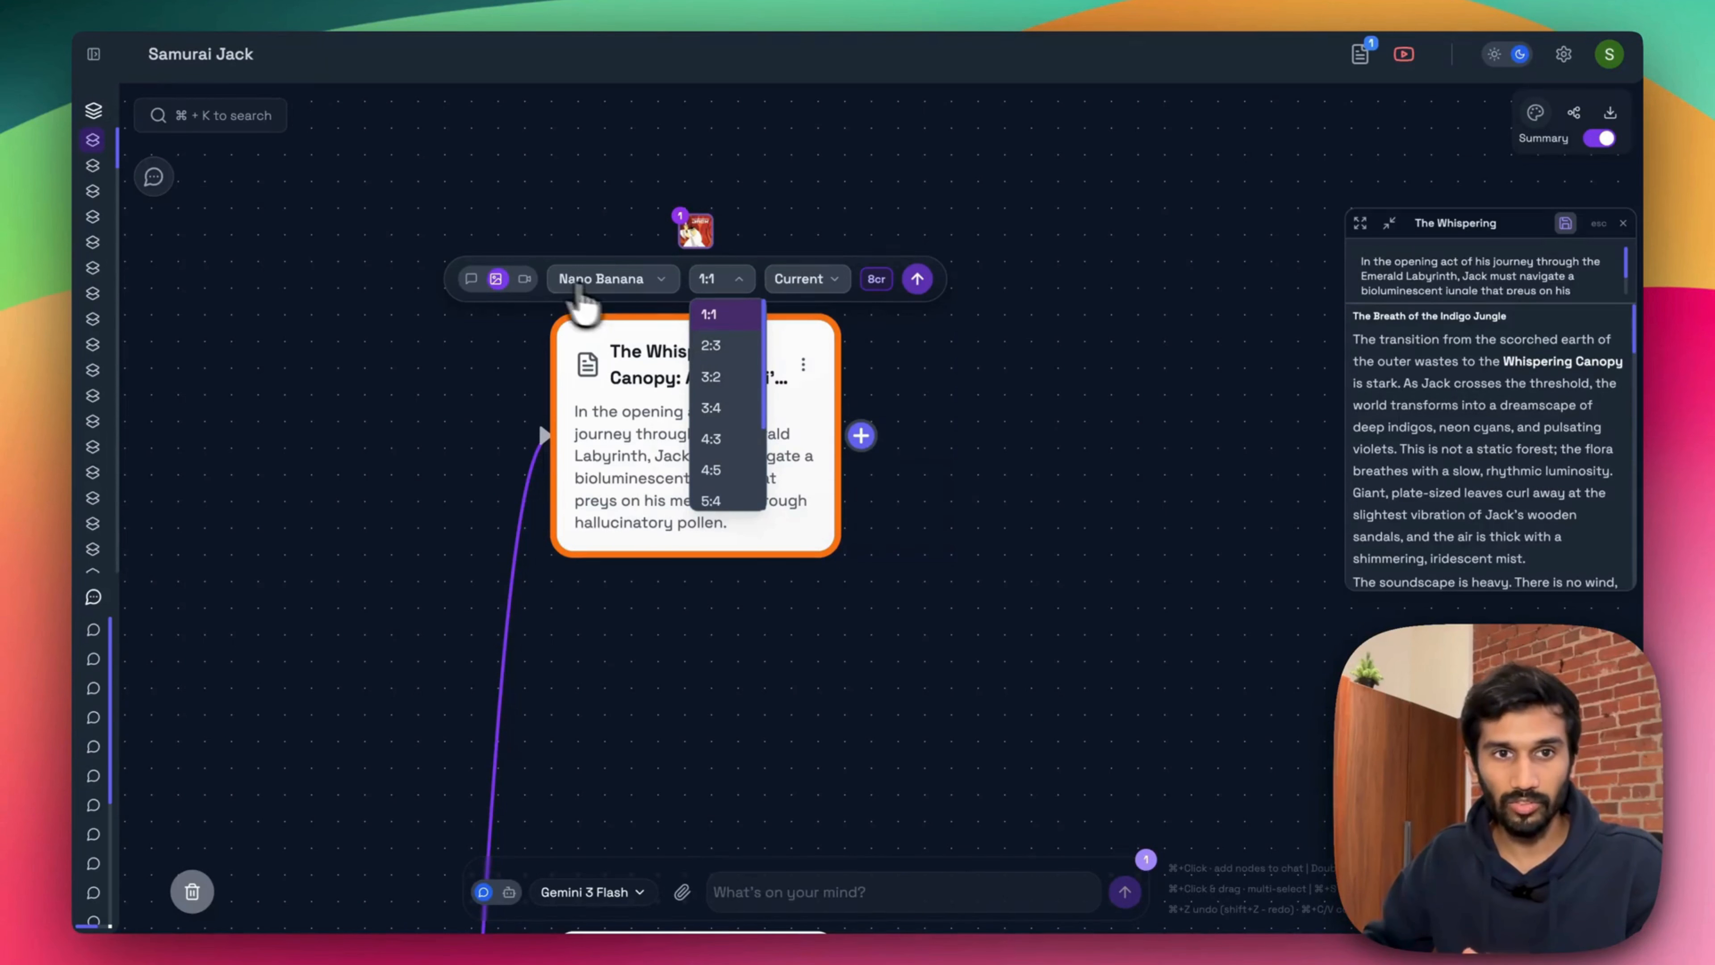
click(480, 279)
click(666, 228)
text(give )
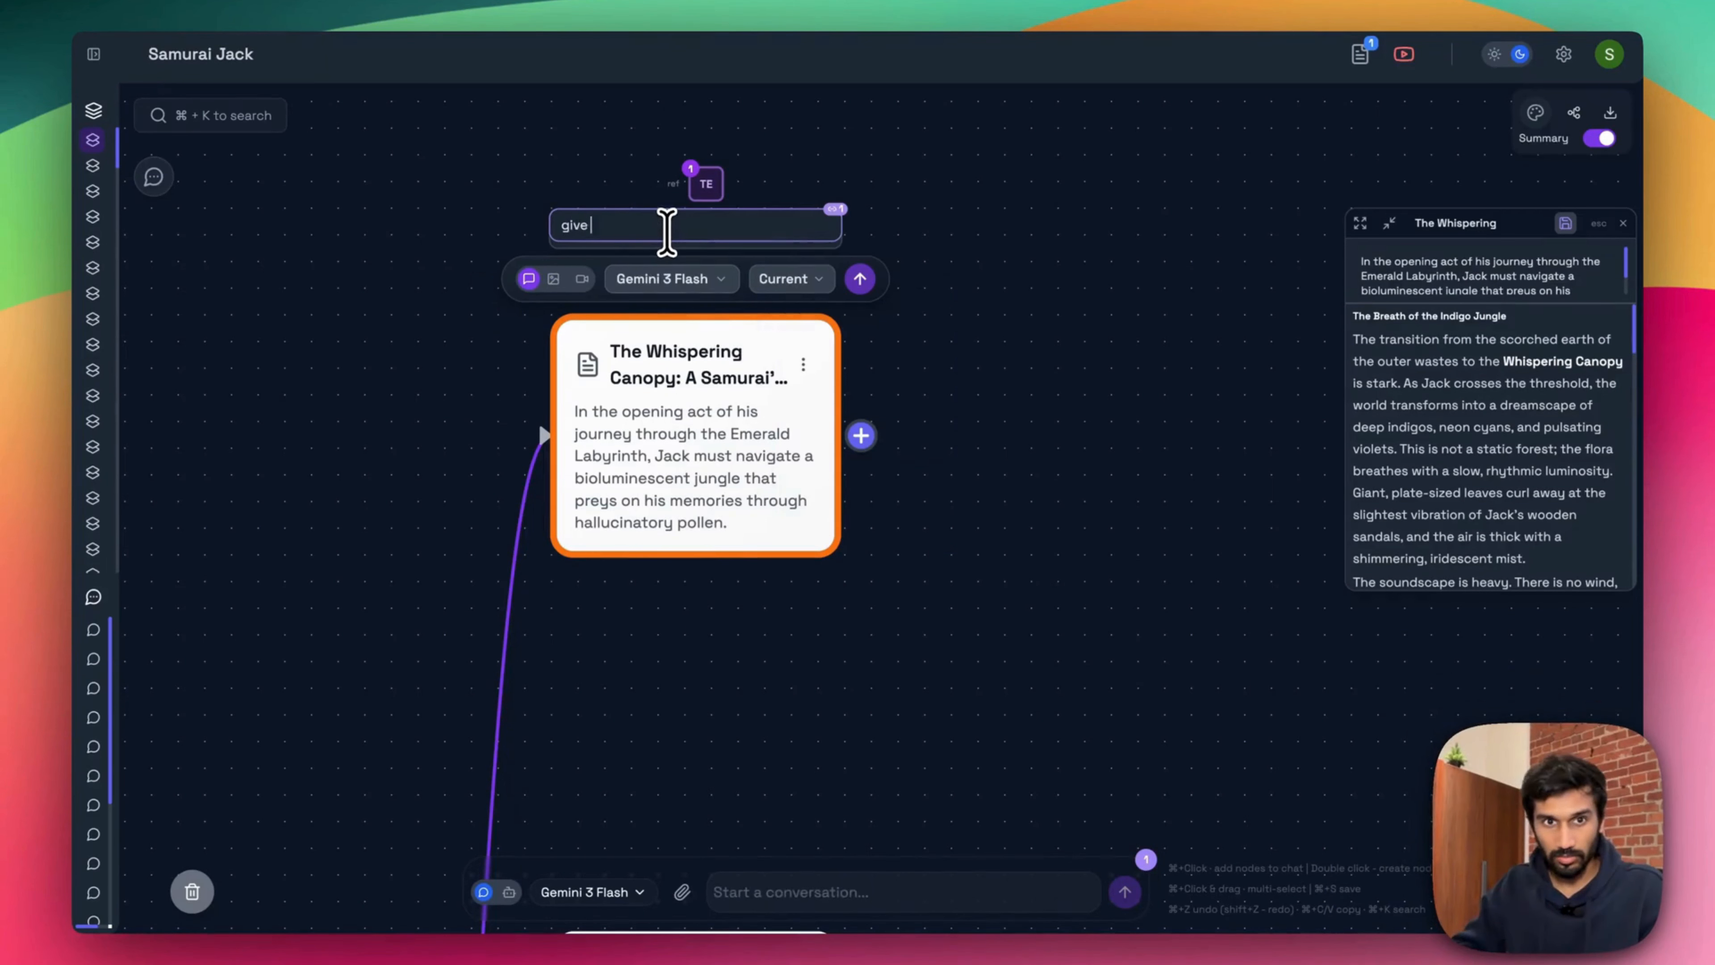
text(me 2 prompts for this scene showing jack starting of)
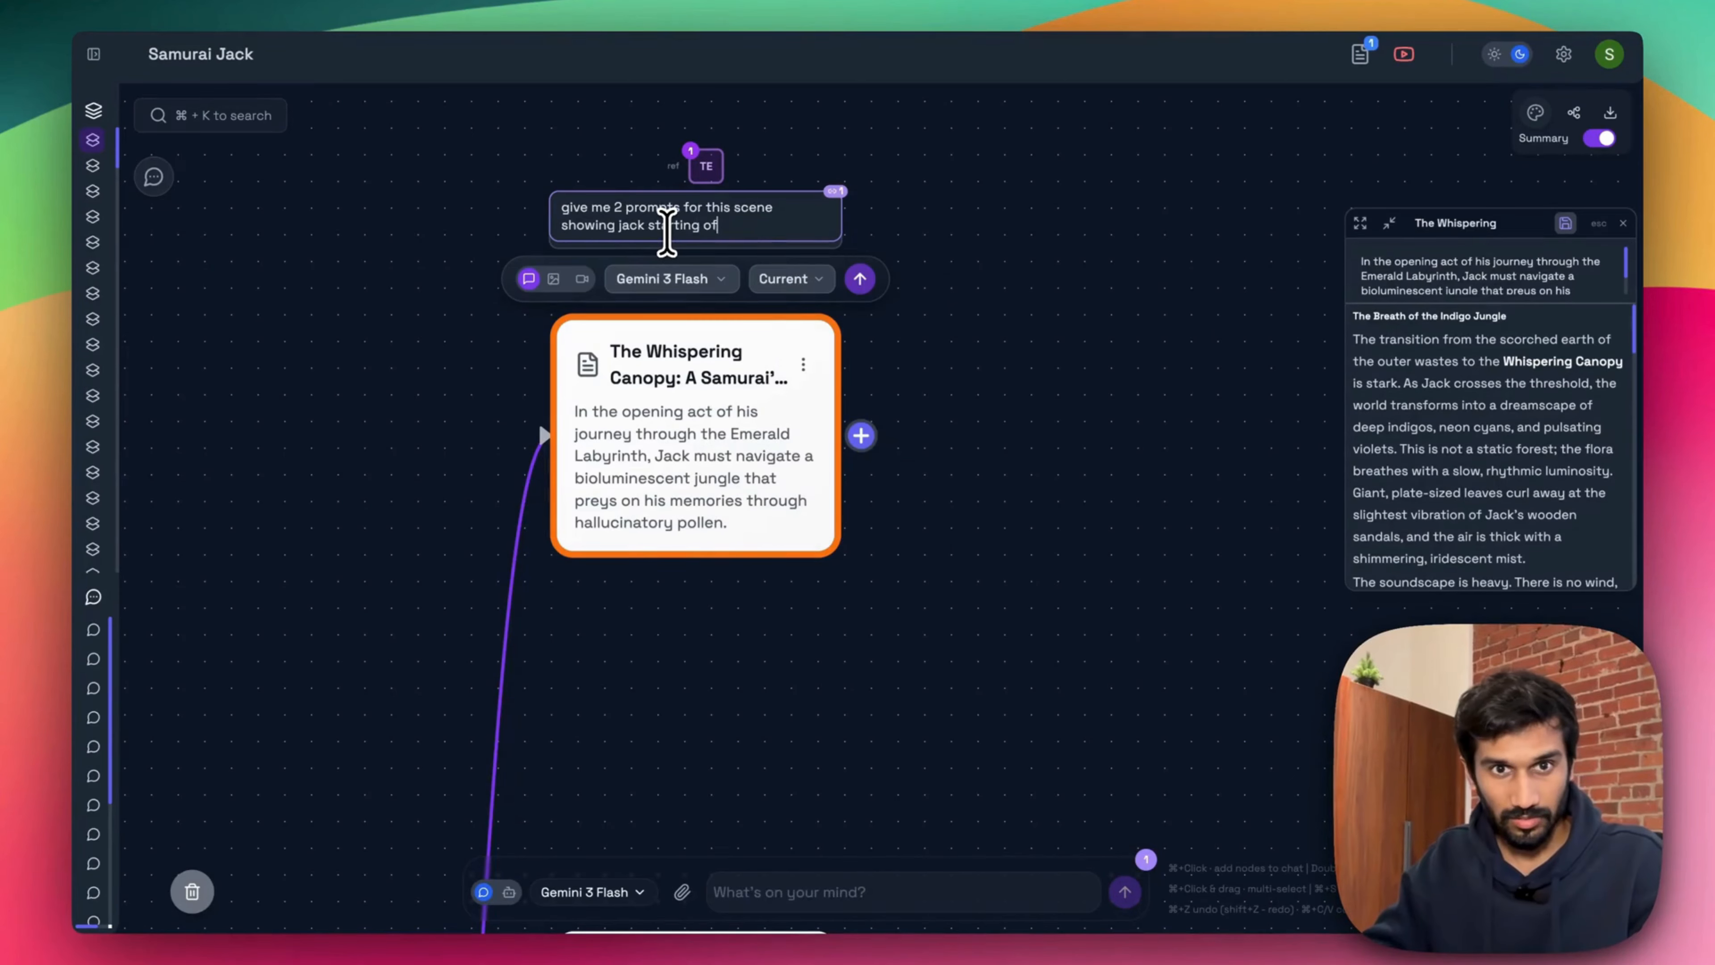
text(f this journey or as appropriiate)
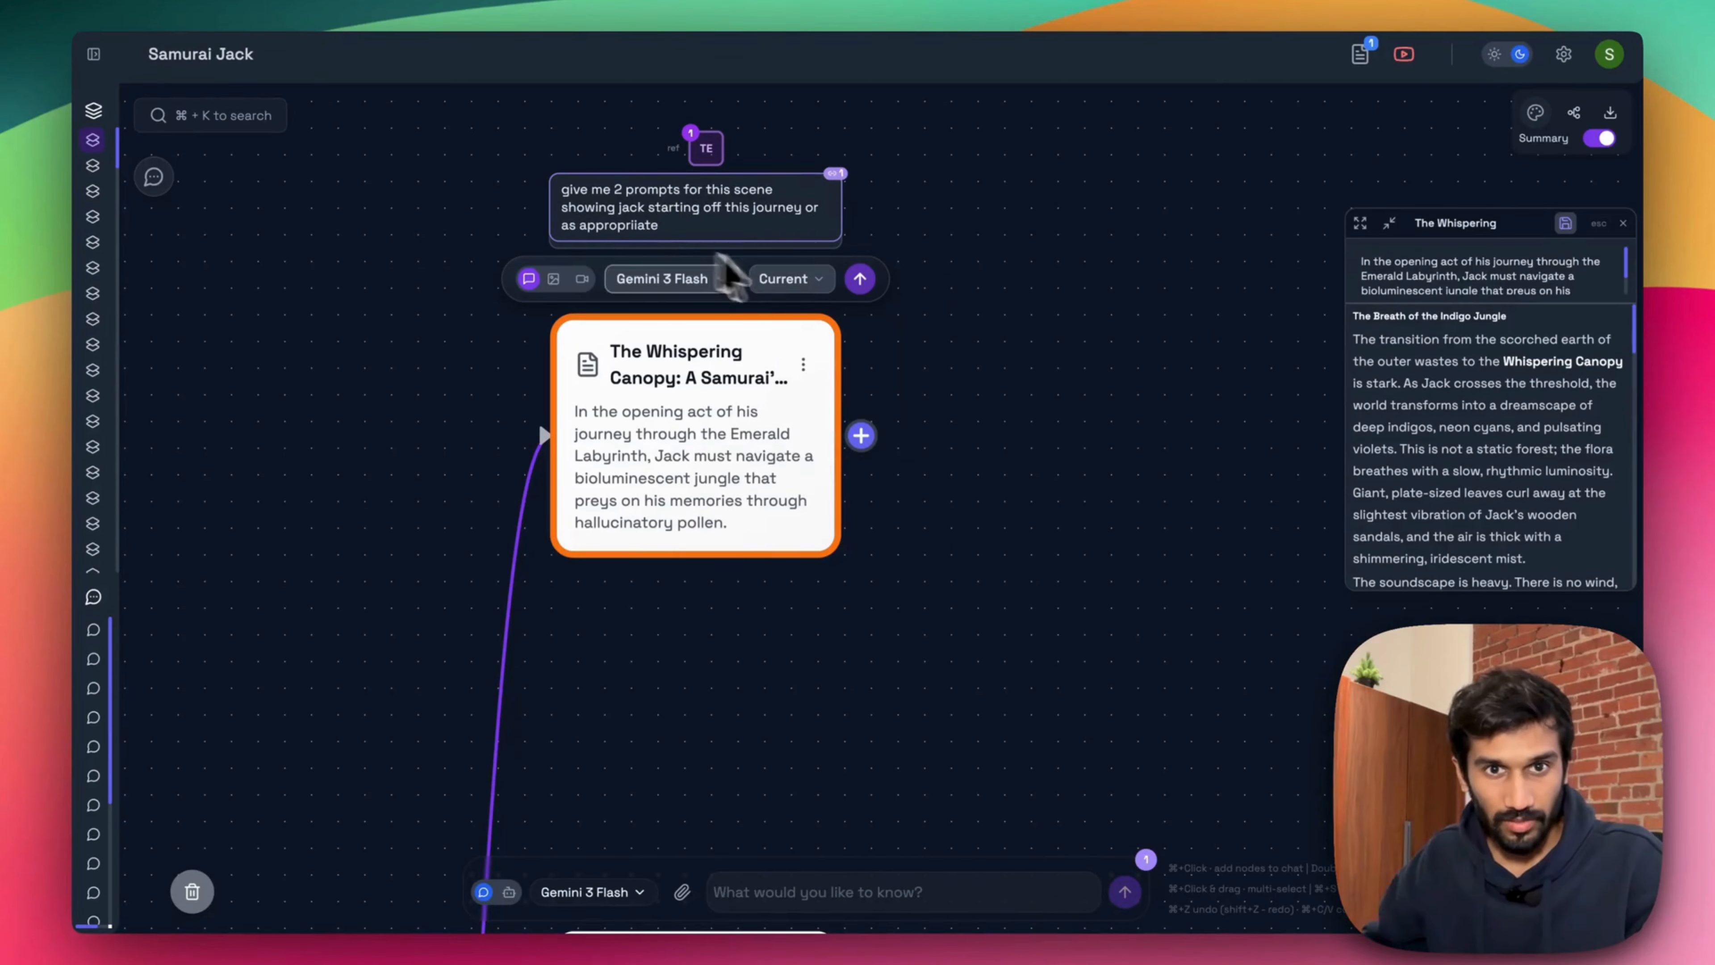
- Set The Whispering Canopy node's output to 2x and generate the two scene prompt nodes
click(790, 279)
click(827, 341)
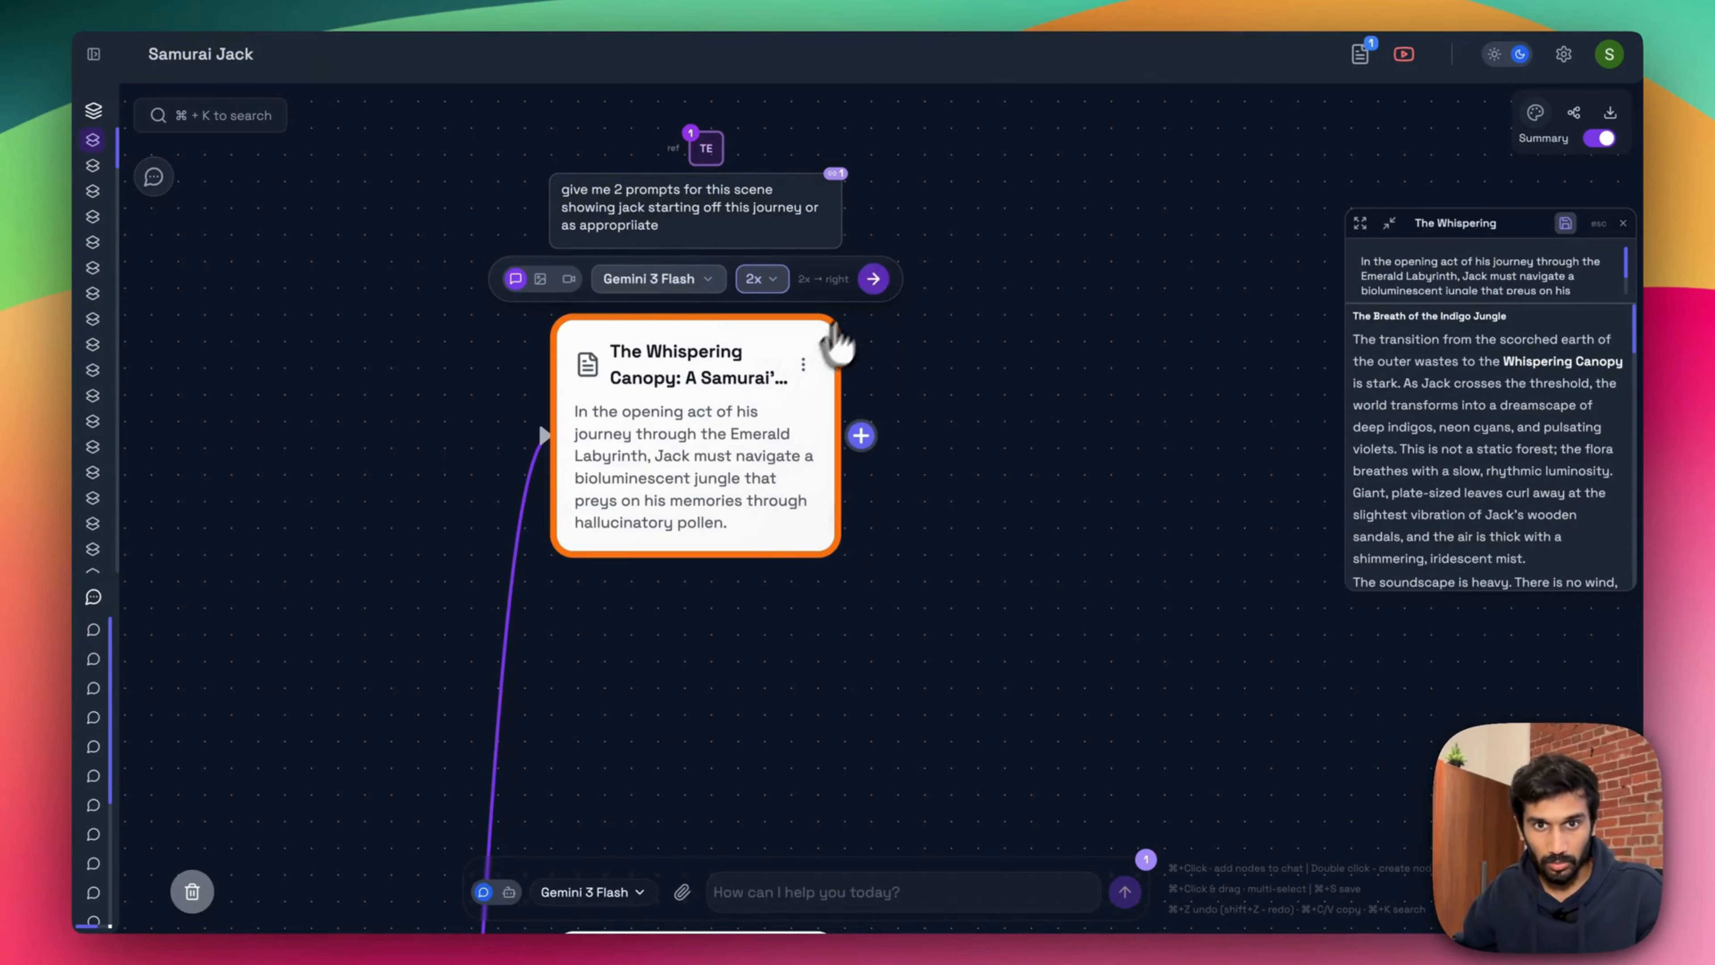
click(871, 278)
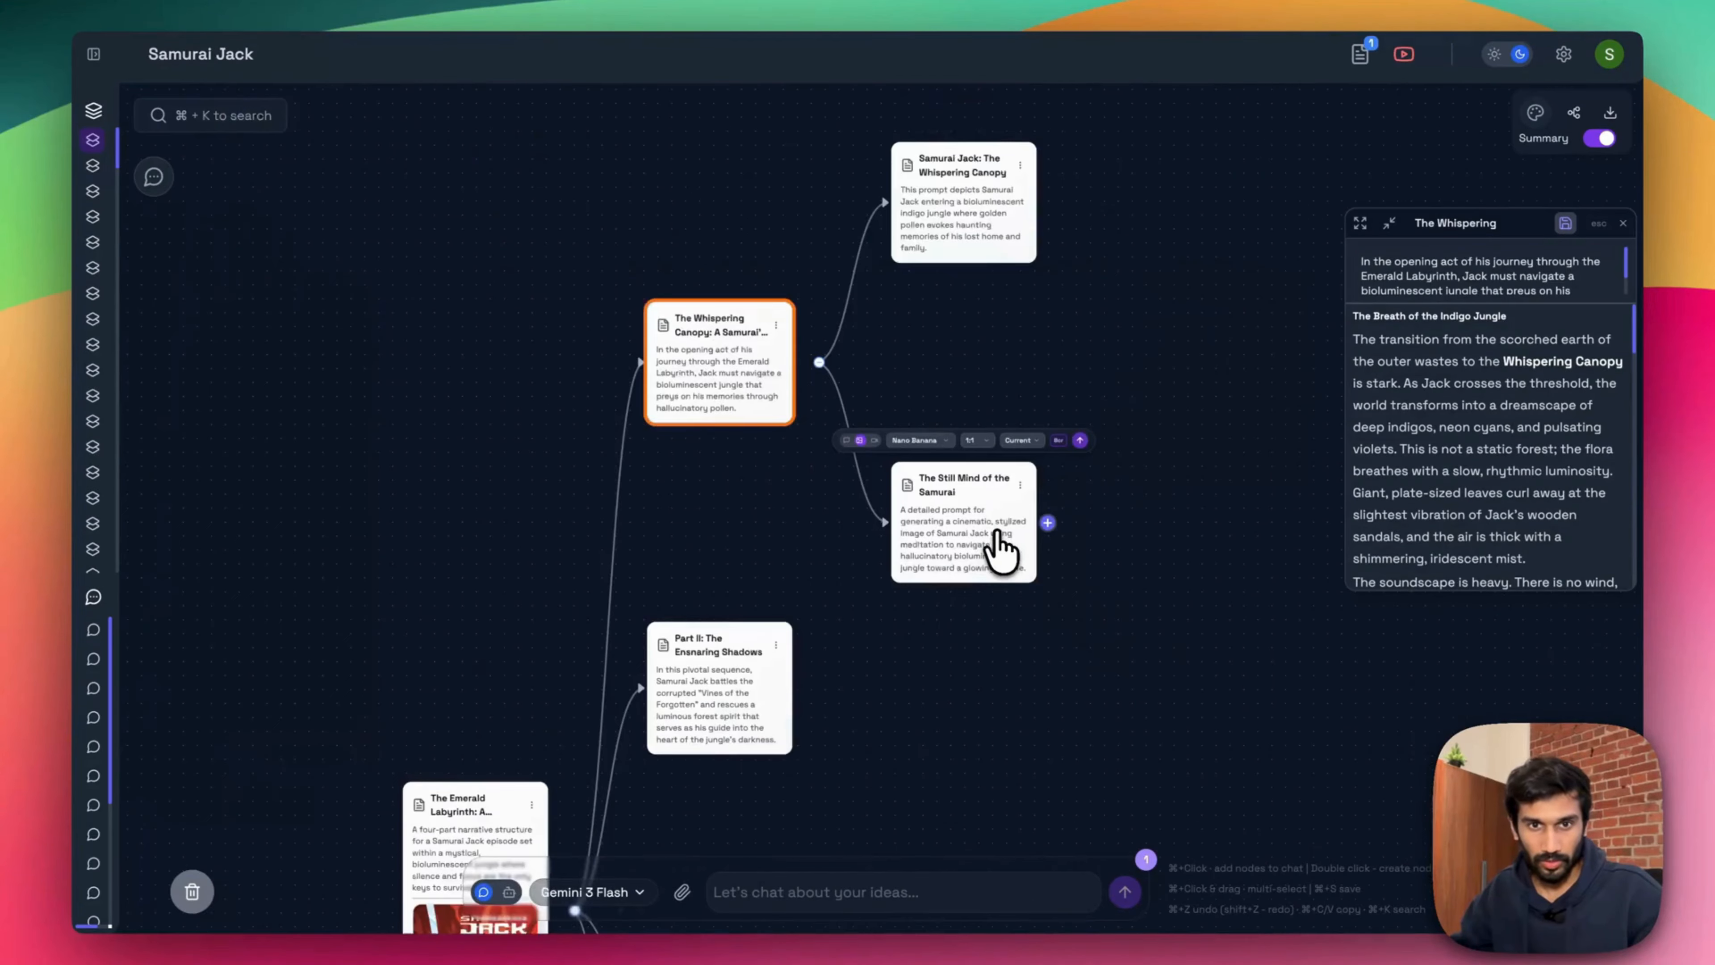
- Open The Still Mind of the Samurai node to examine its detailed image prompt
scroll(997, 554, up, 2)
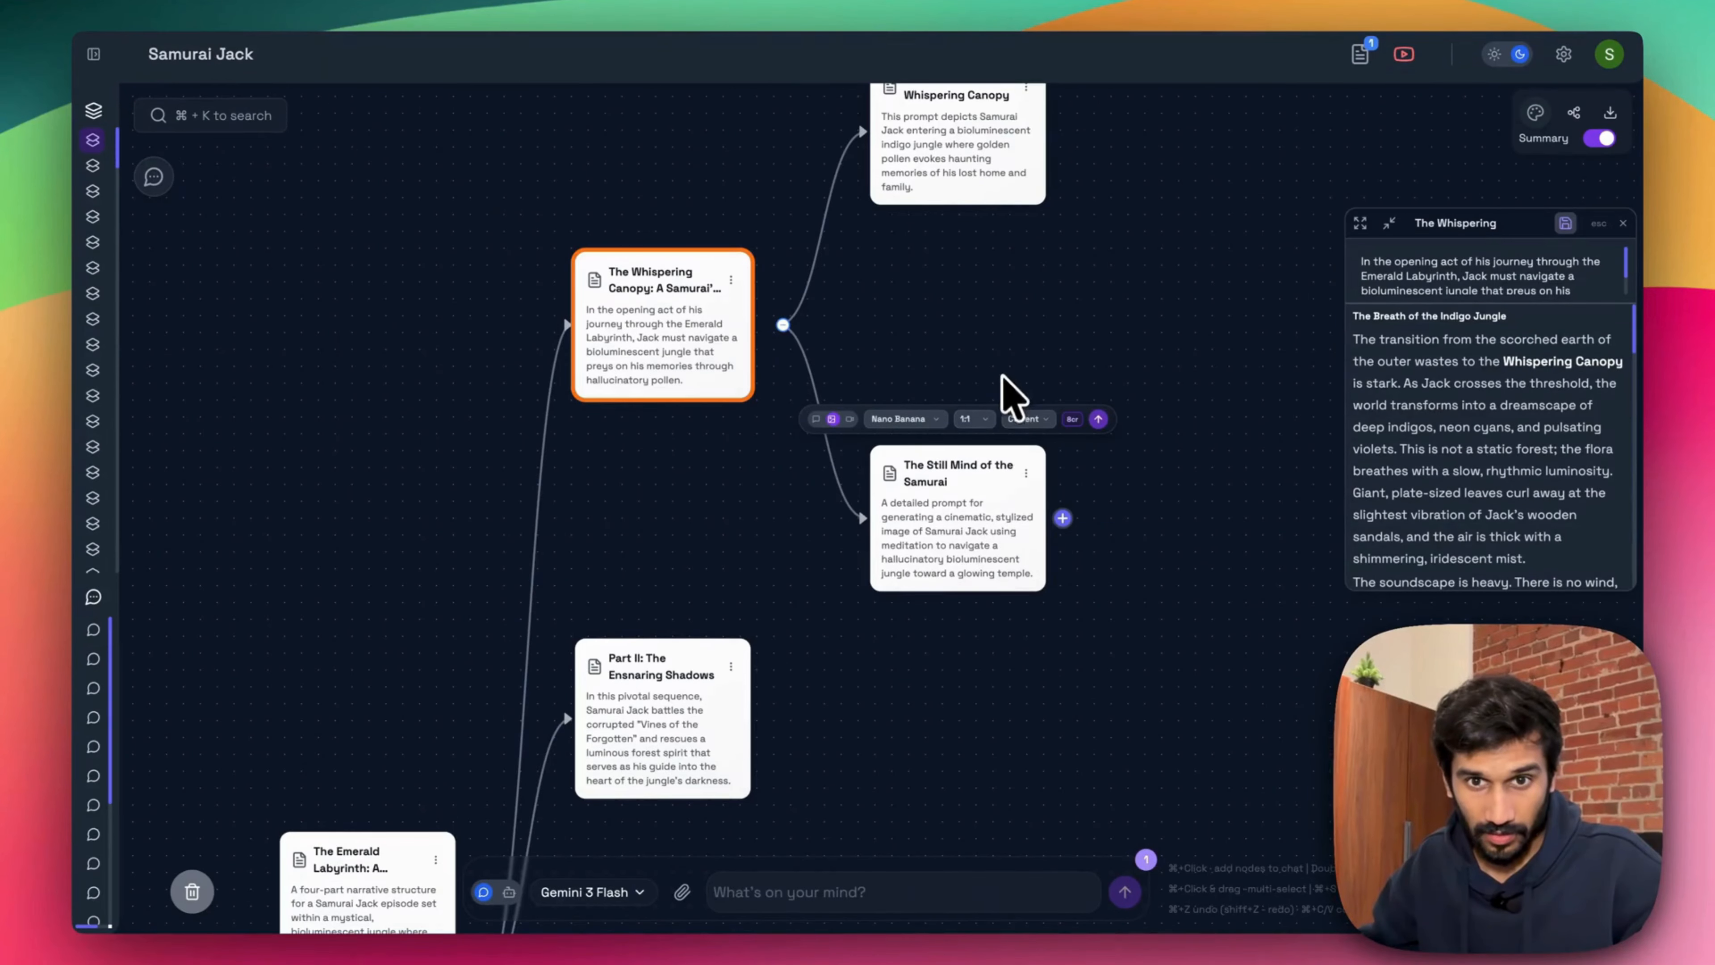
click(989, 530)
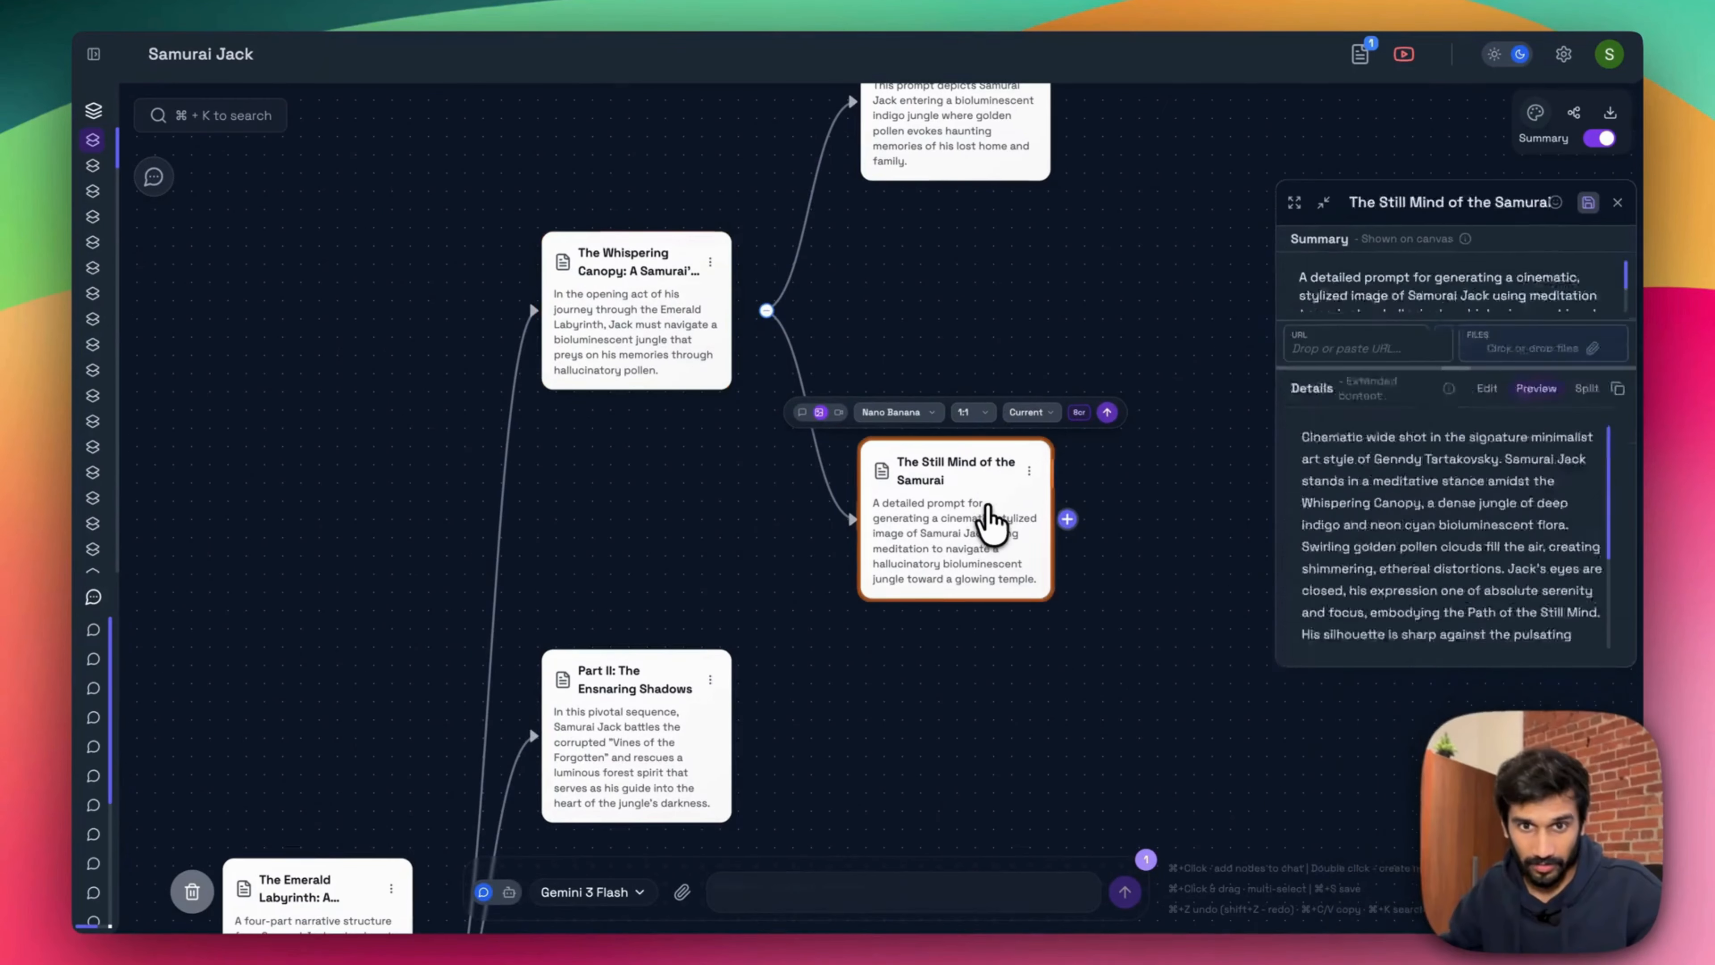
- Move the Part II: The Ensnaring Shadows and The Duel of the Still Mind nodes farther from The Emerald Labyrinth node
drag(967, 660, 977, 418)
scroll(892, 499, down, 1)
drag(889, 483, 894, 407)
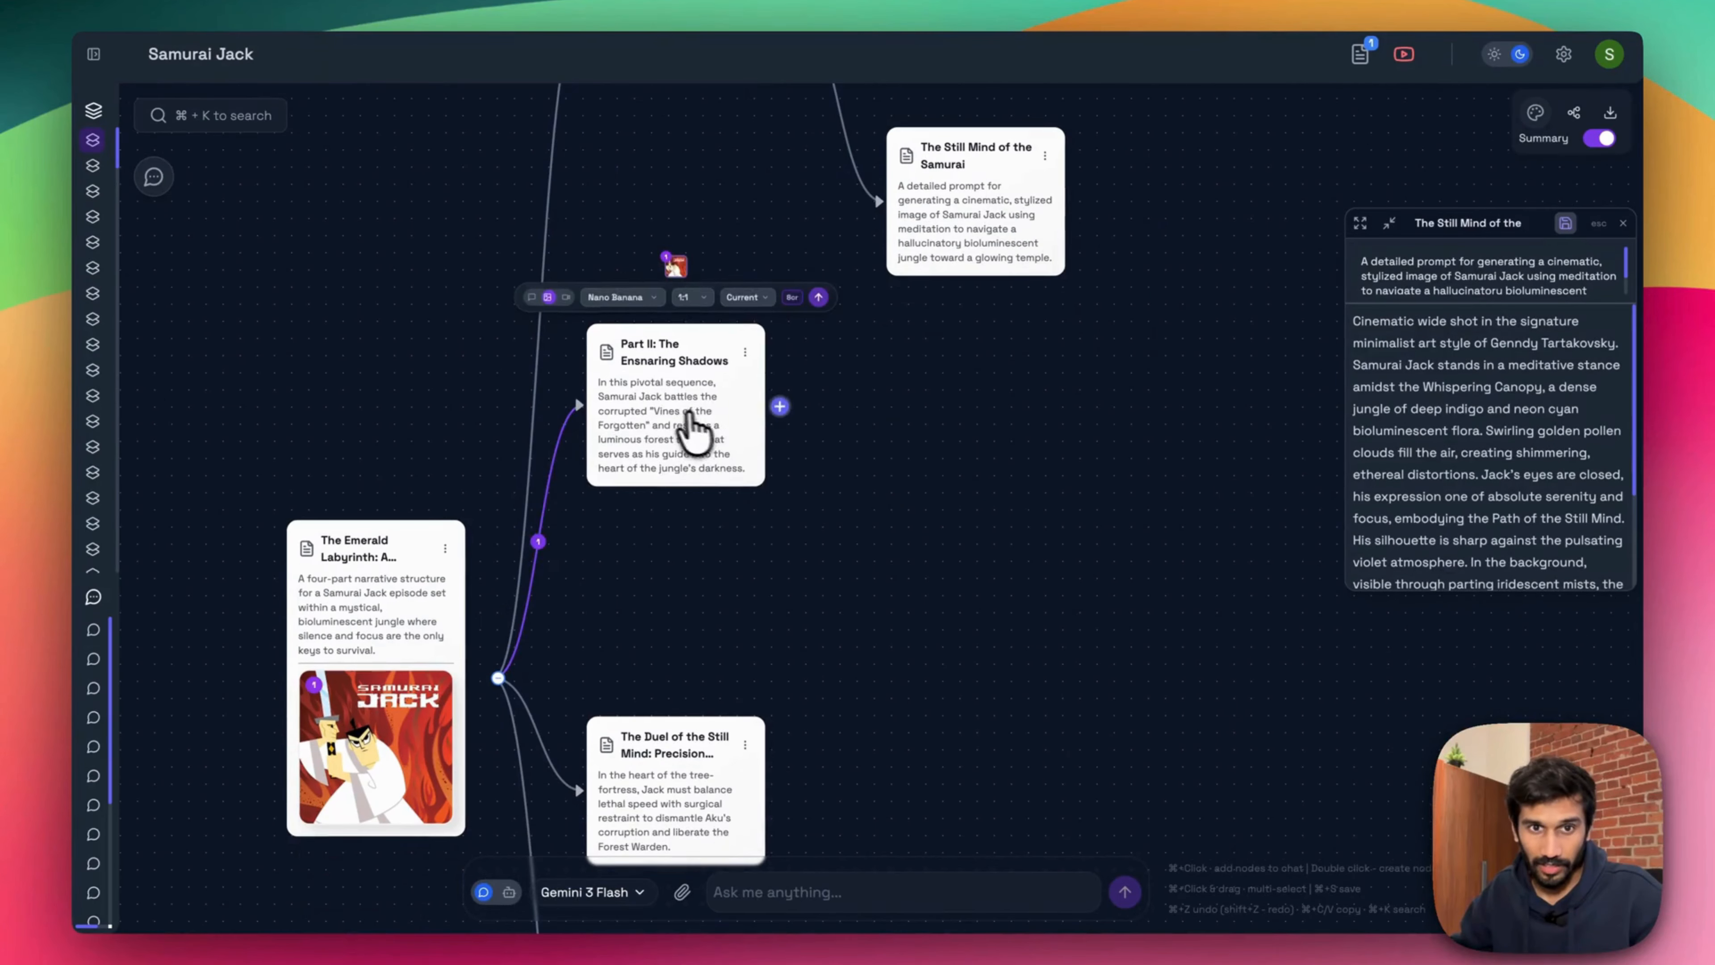
drag(701, 432, 785, 482)
drag(744, 796, 813, 814)
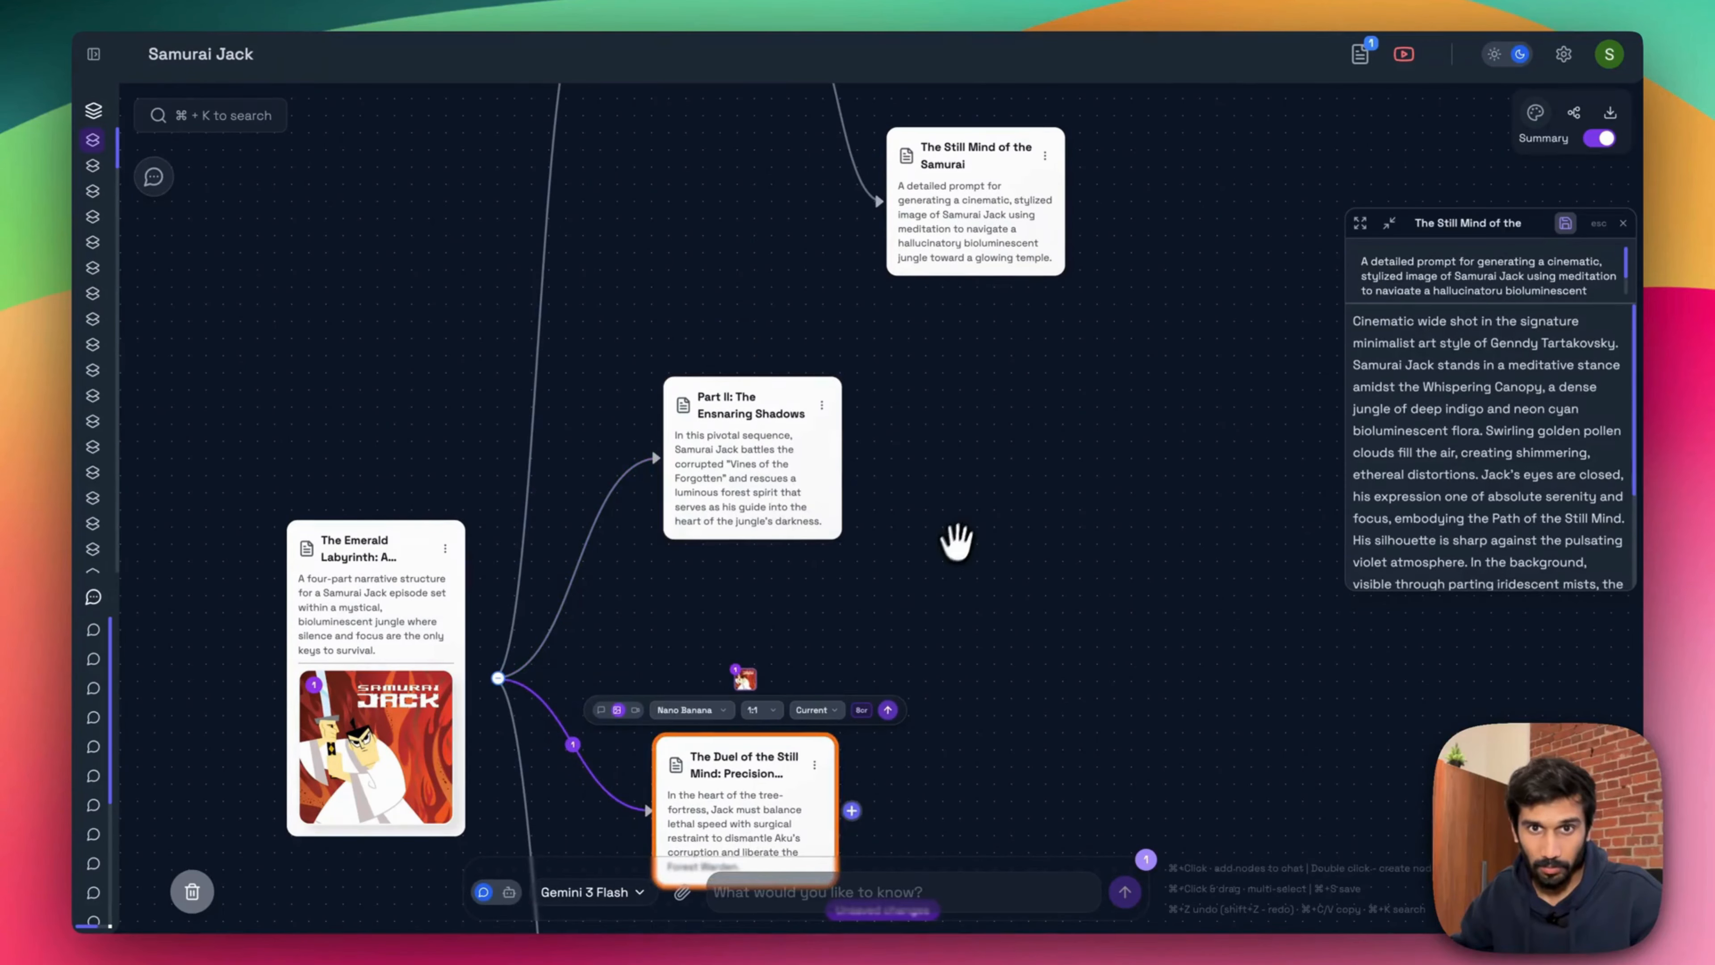
- Link The Emerald Labyrinth node to The Still Mind of the Samurai as its image reference and set the image aspect ratio to 16:9
drag(957, 543, 919, 608)
drag(914, 493, 970, 388)
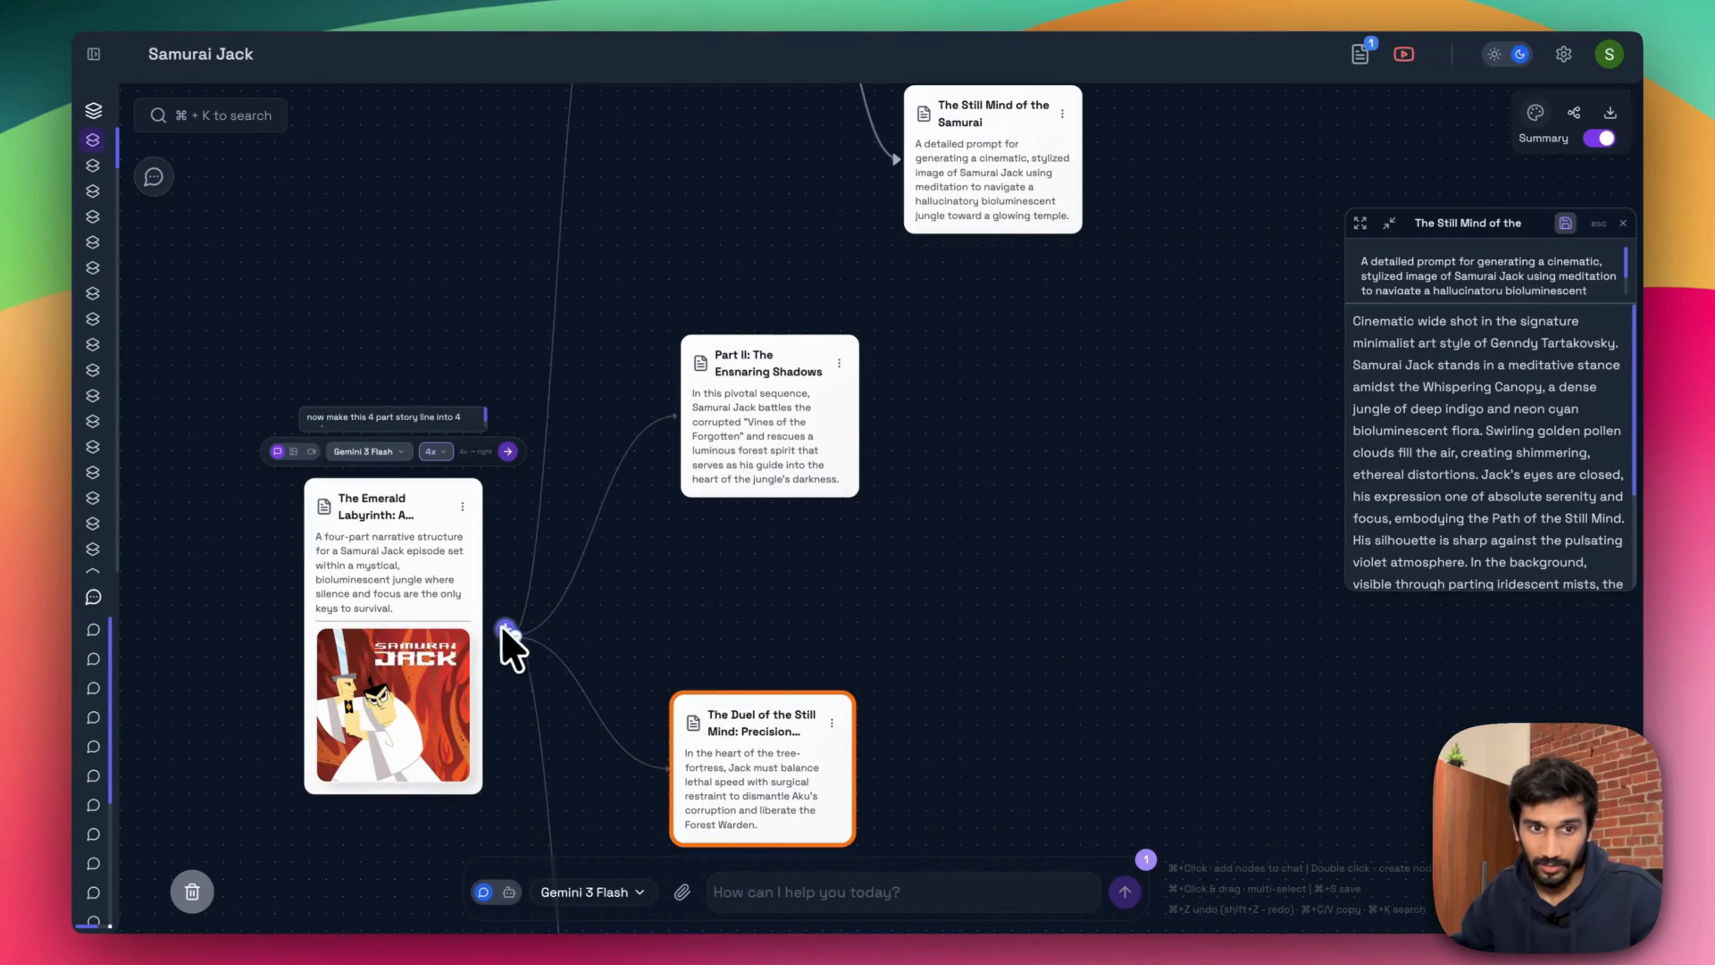
click(868, 384)
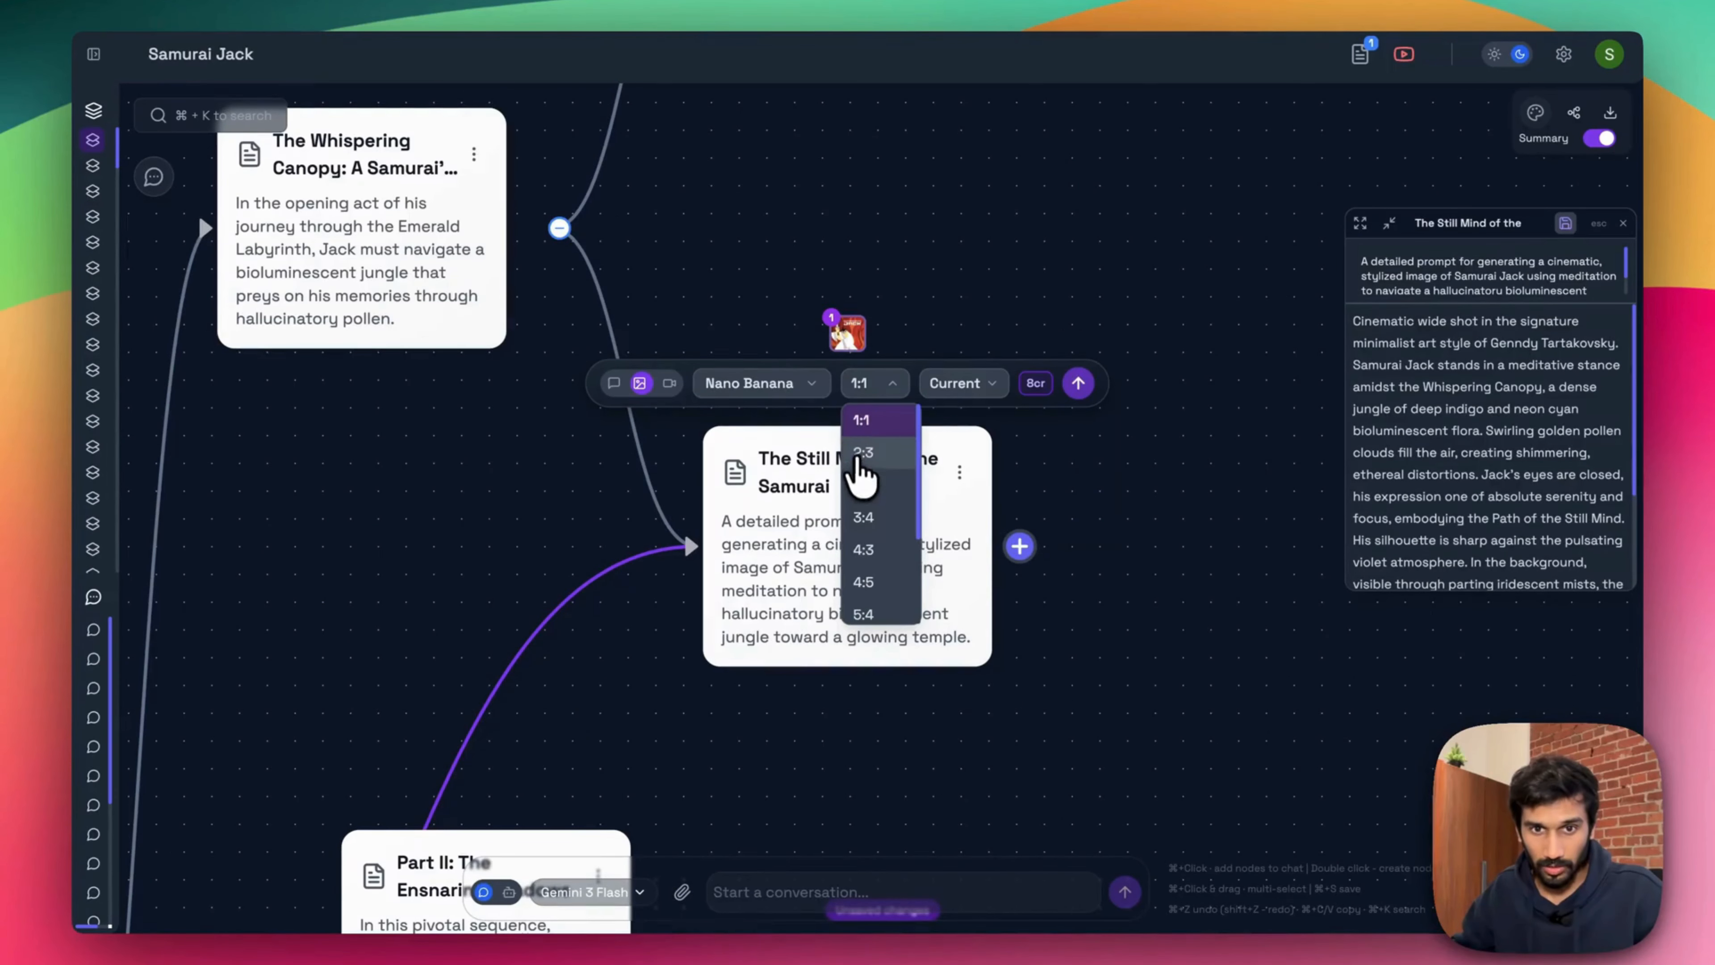
scroll(868, 513, down, 3)
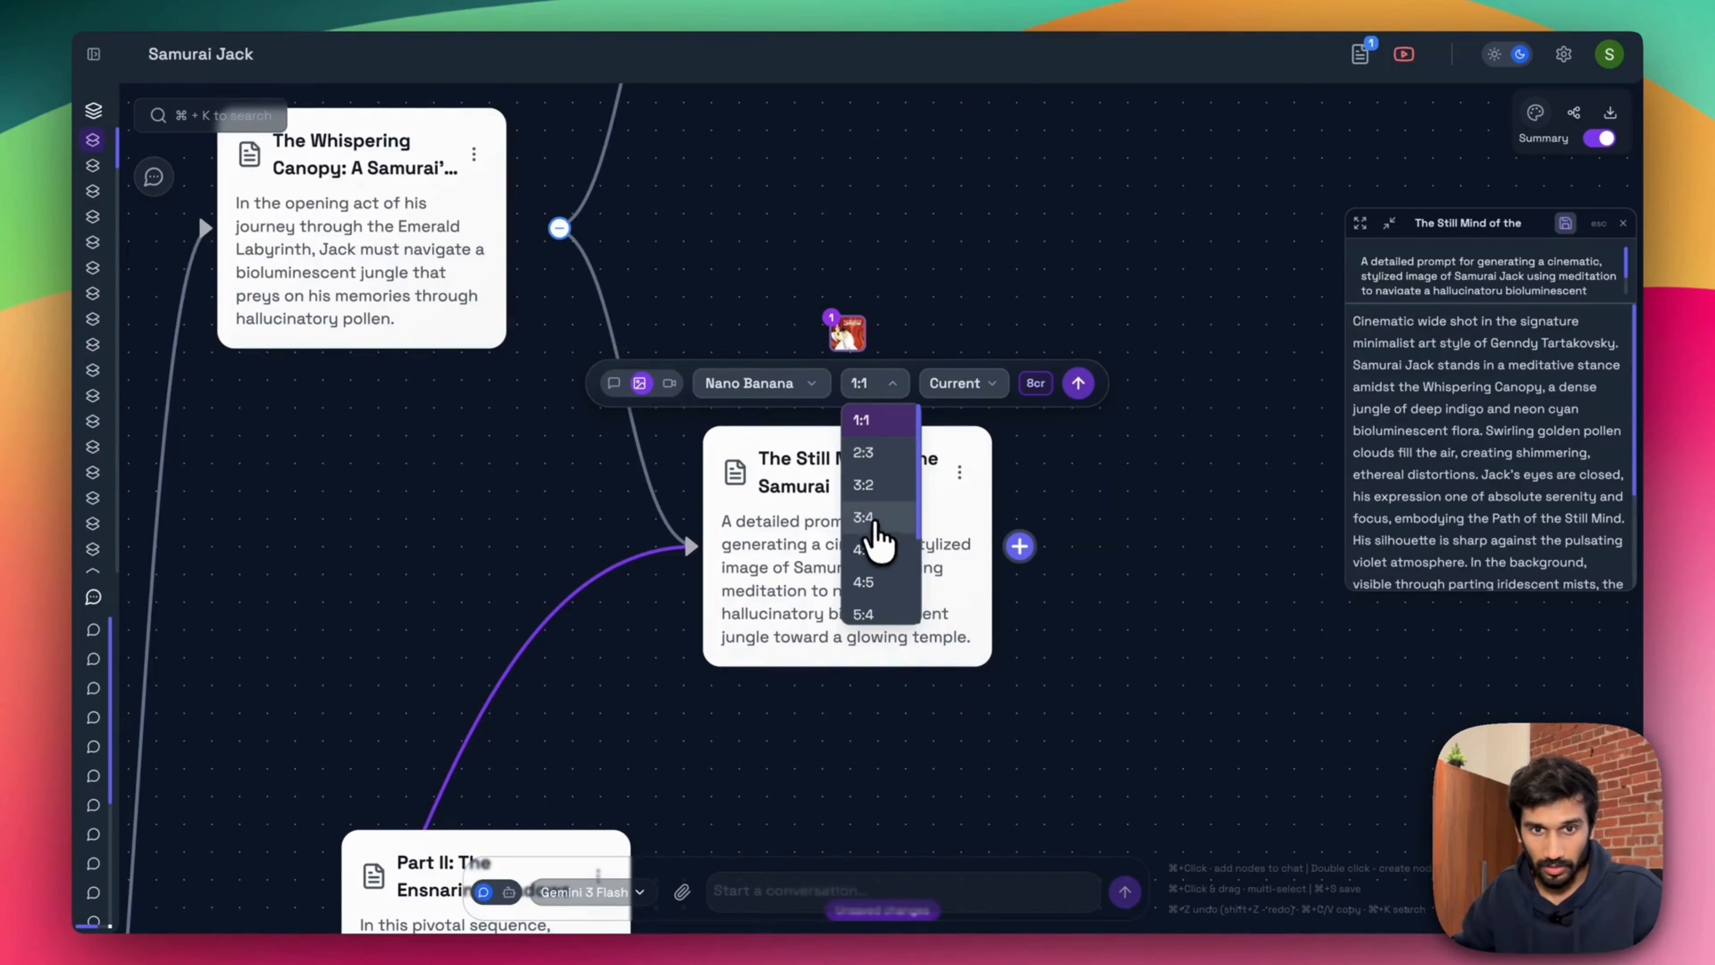
click(882, 545)
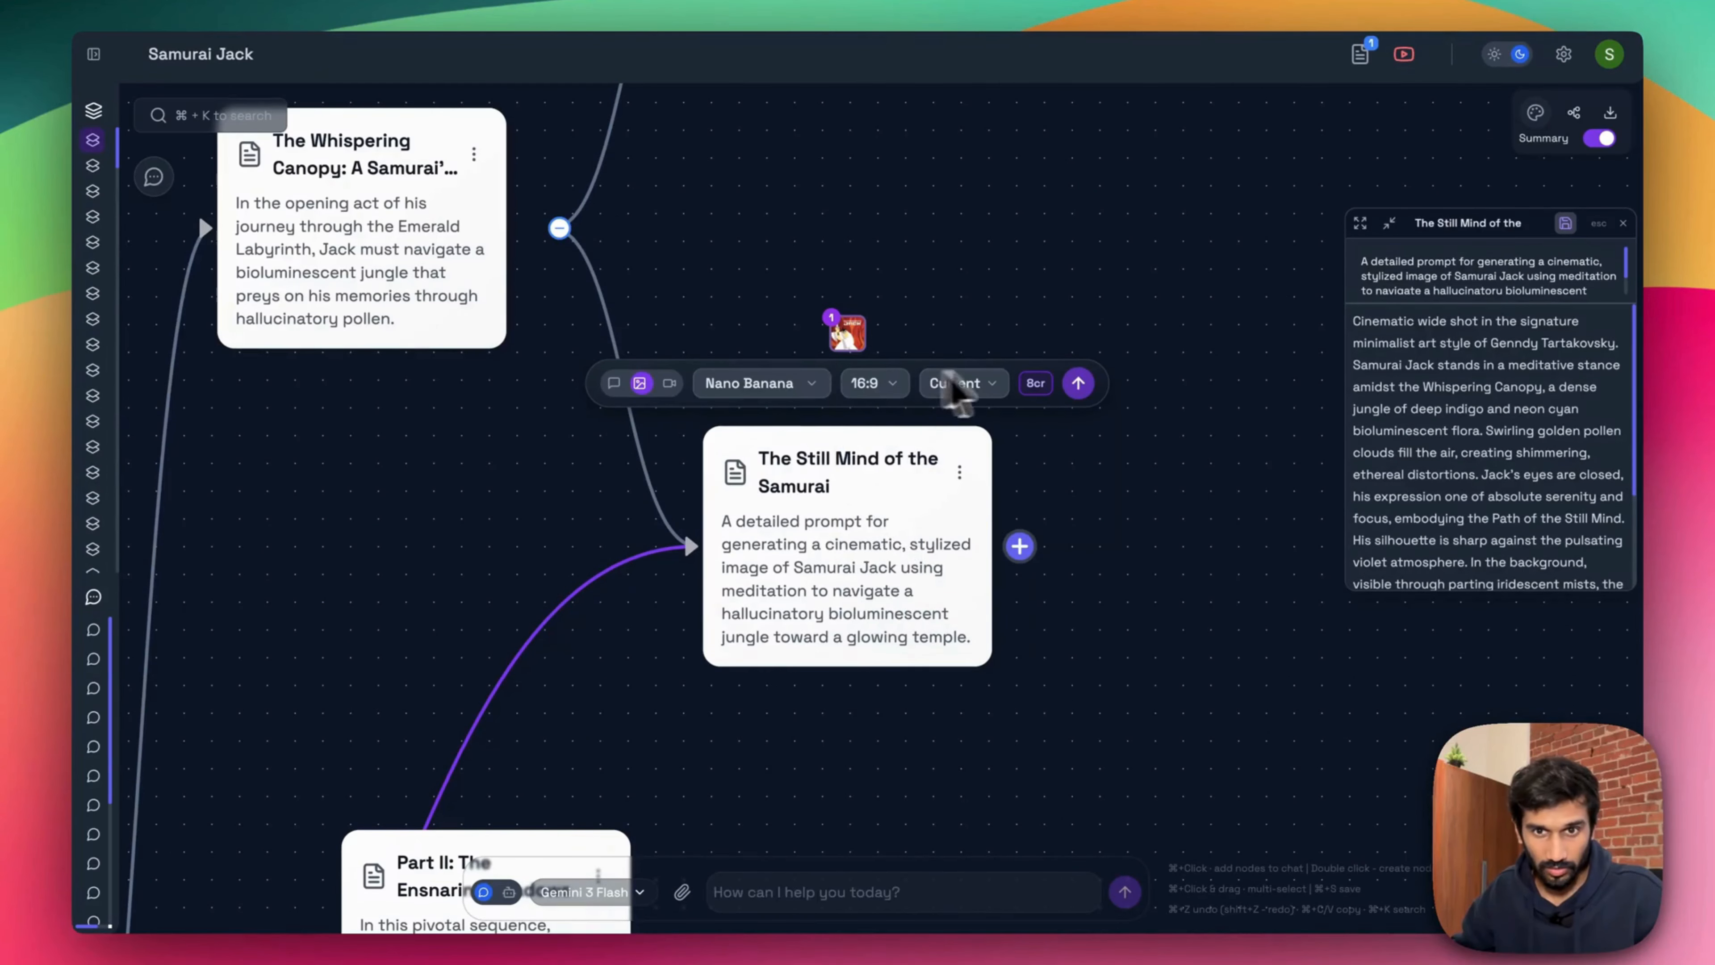
- Generate The Still Mind of the Samurai node's image with Nano Banana and view the result enlarged
click(1078, 383)
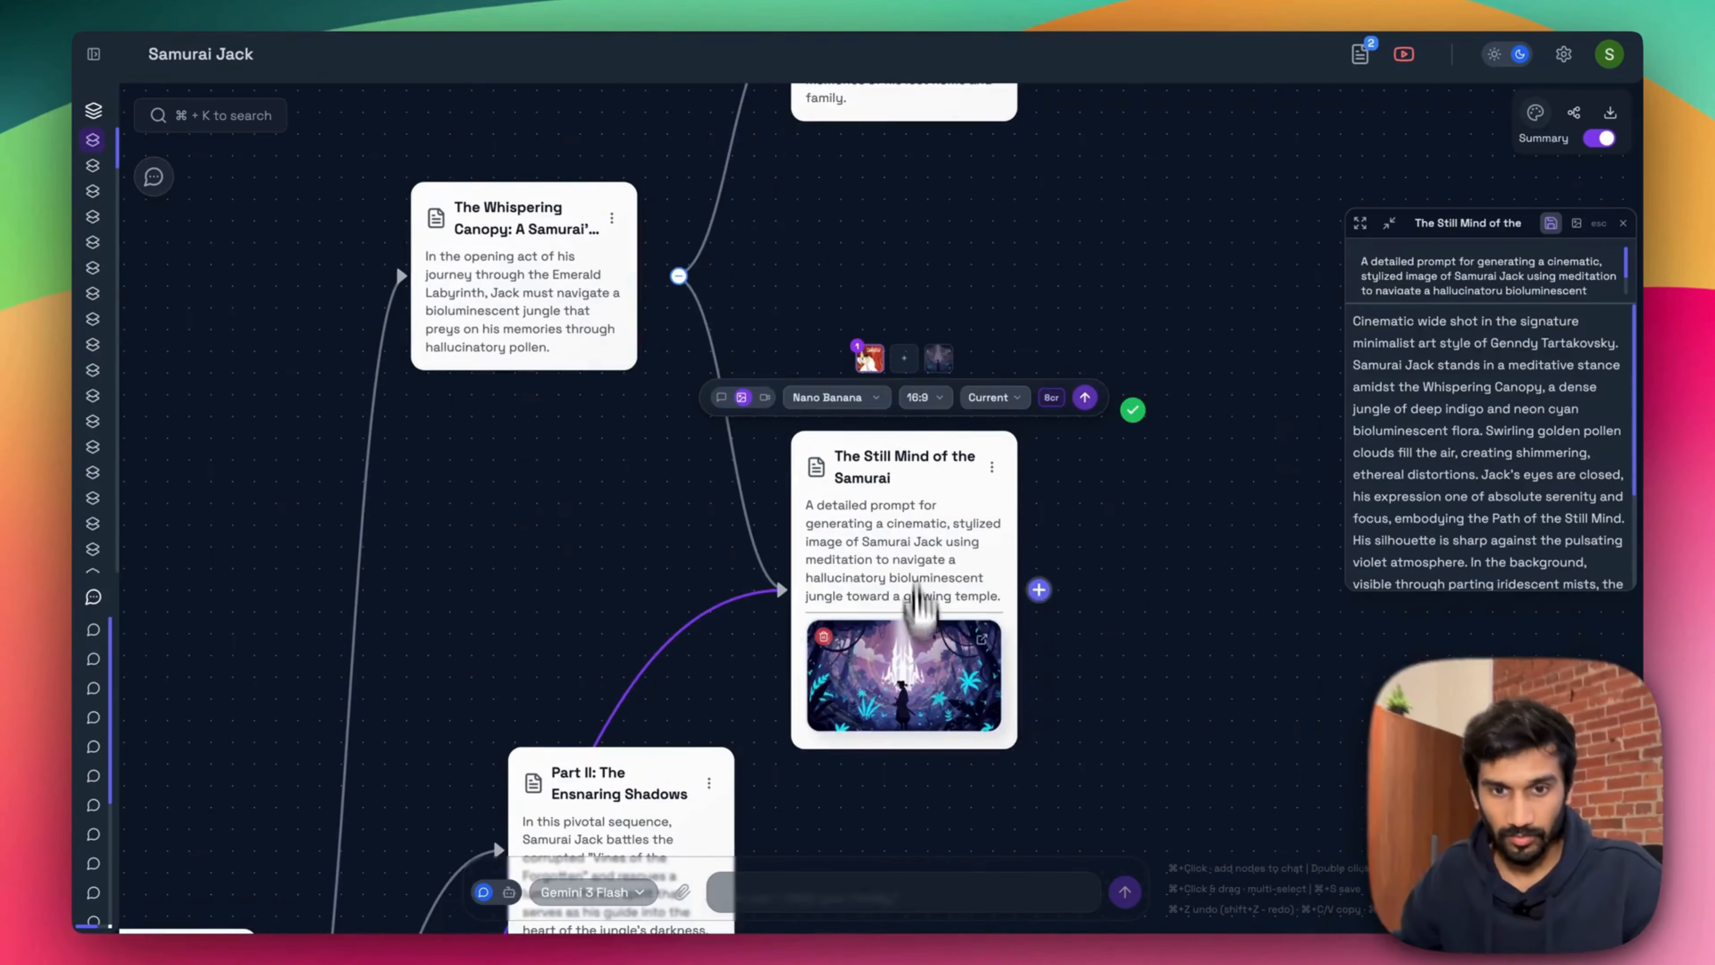
click(928, 686)
key(Escape)
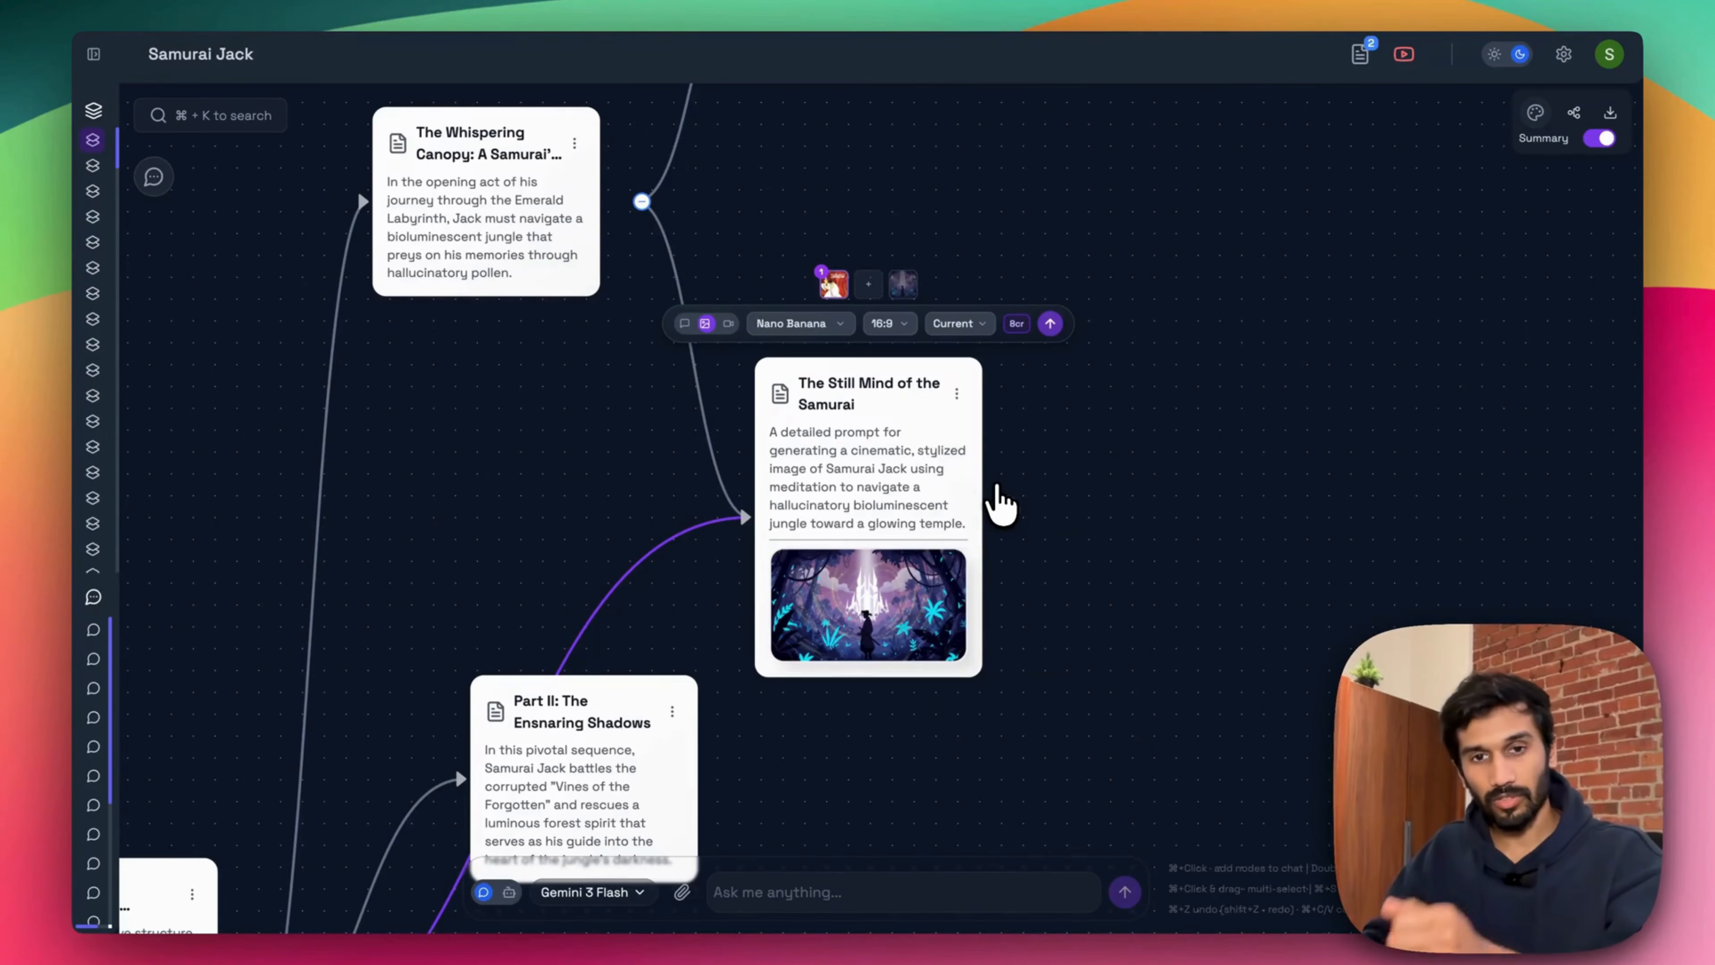
- Branch an empty child node off The Still Mind of the Samurai node
drag(1006, 515, 1233, 356)
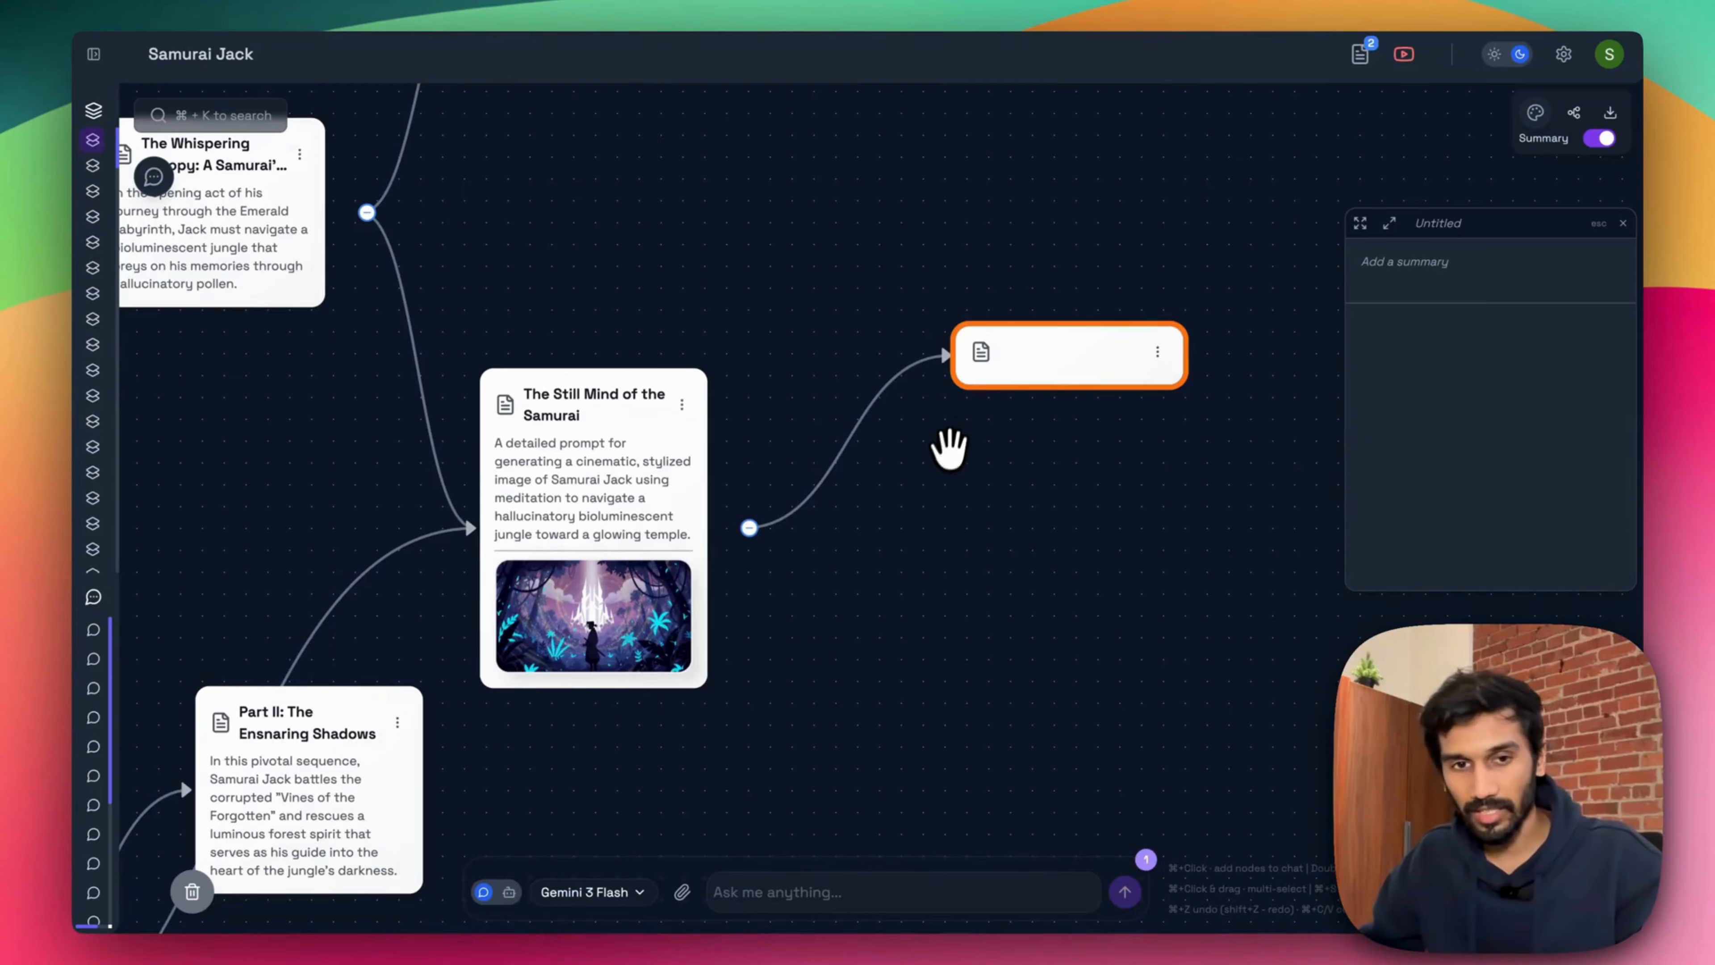
drag(899, 520, 1271, 408)
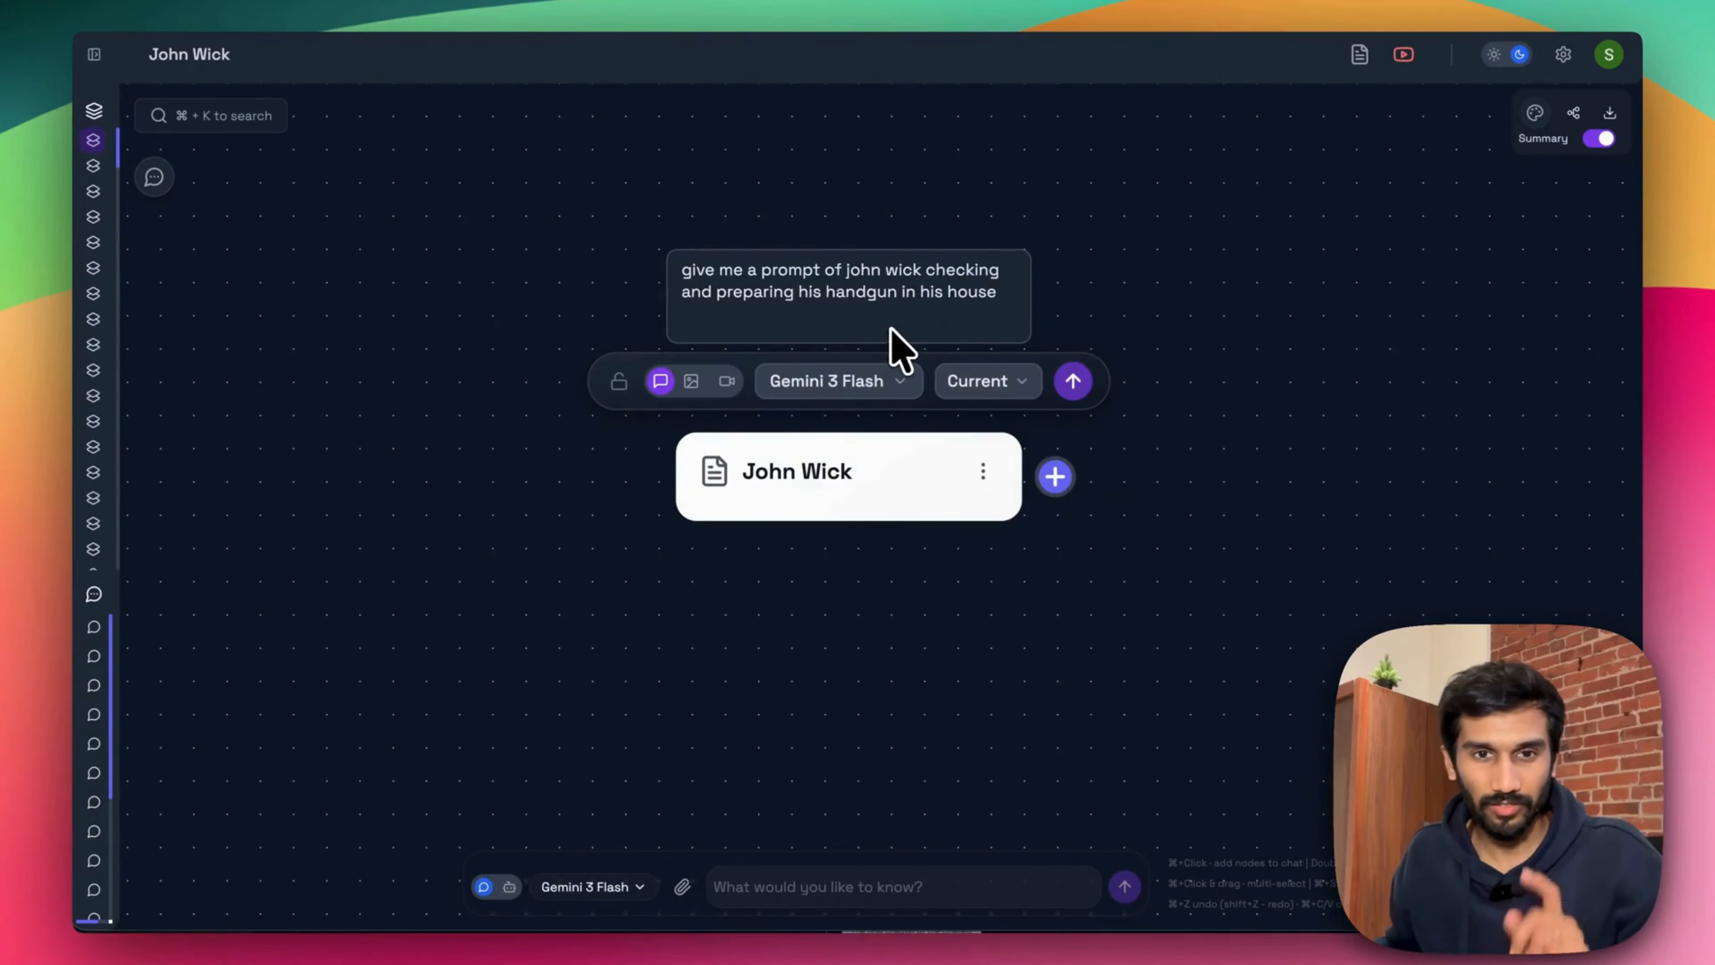
- On the John Wick node, generate a prompt of John Wick checking and preparing his handgun in his house
key(Return)
click(887, 449)
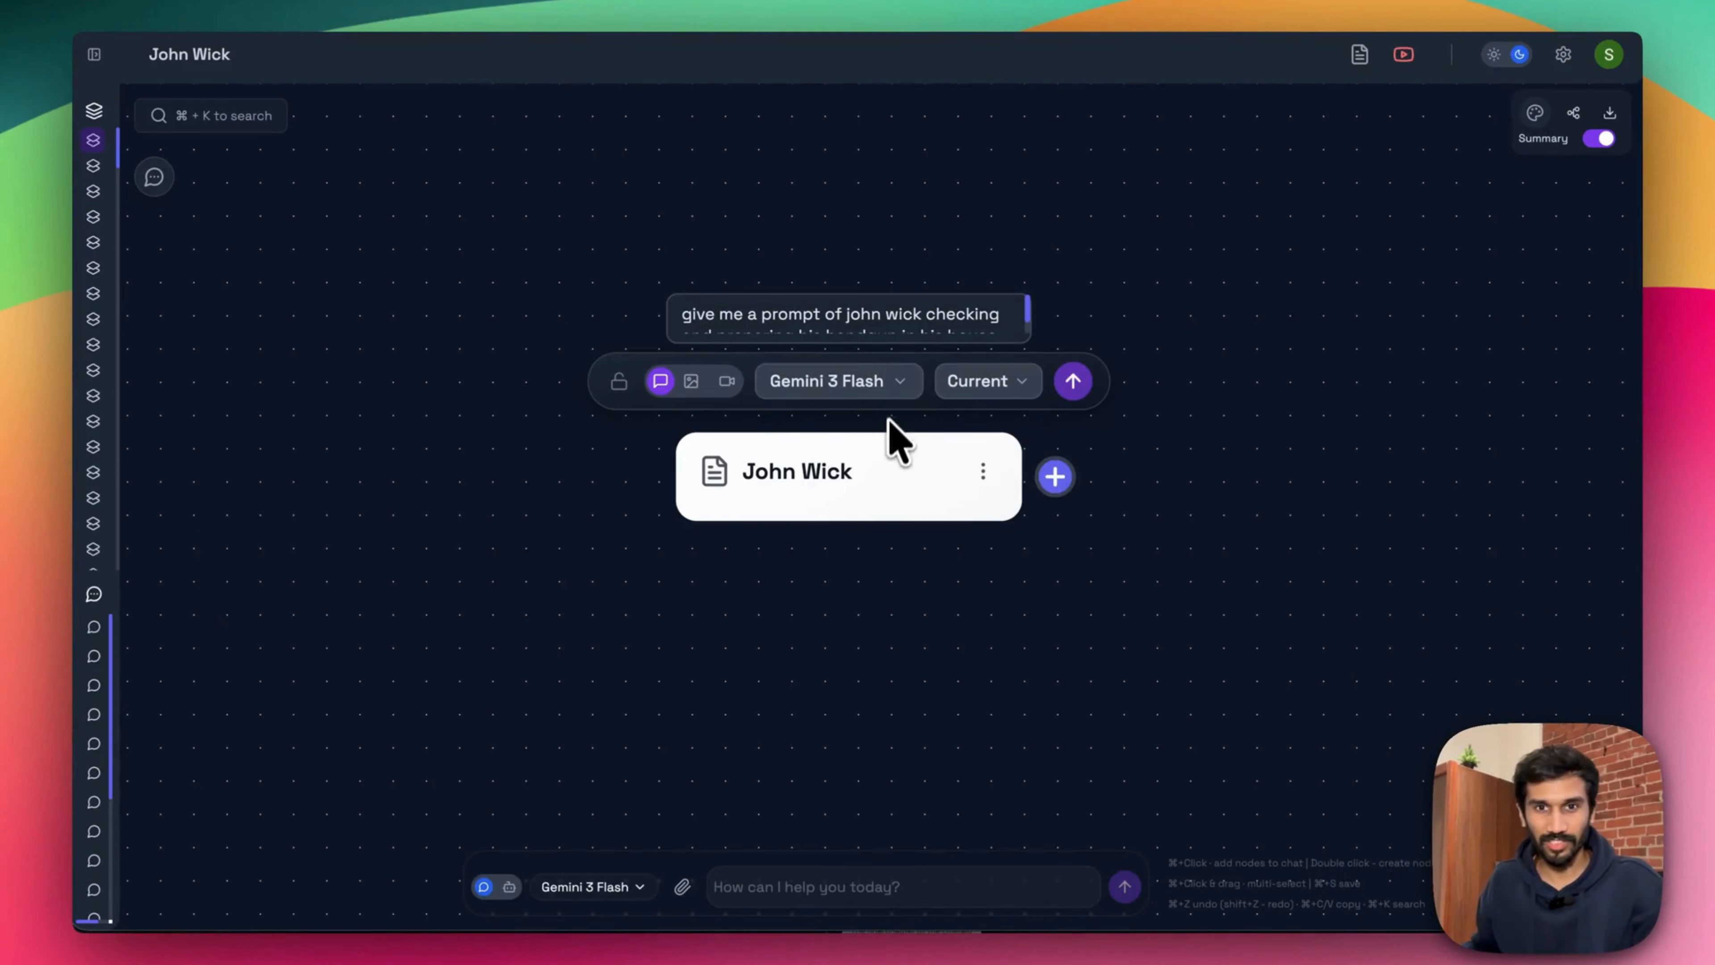
click(1073, 381)
- Branch a linked node for an image prompt of John Wick driving on a scenic bridge, and switch the handgun node to image generation
drag(702, 459, 1048, 463)
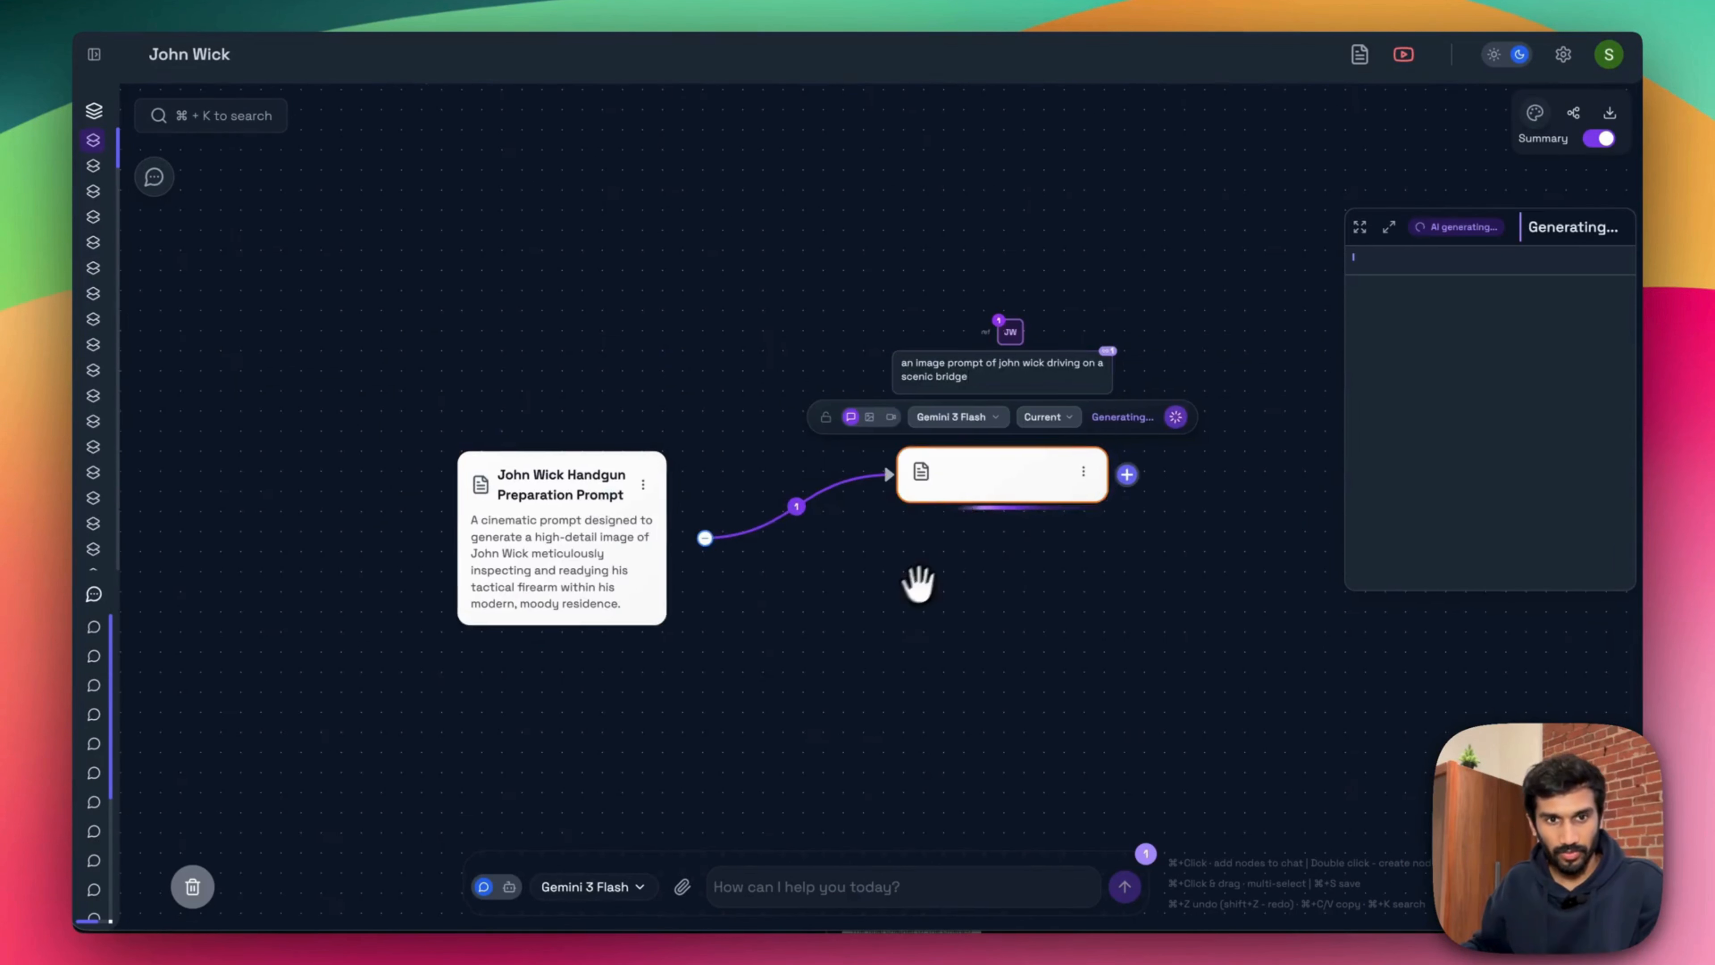
drag(926, 578, 937, 568)
scroll(596, 532, up, 4)
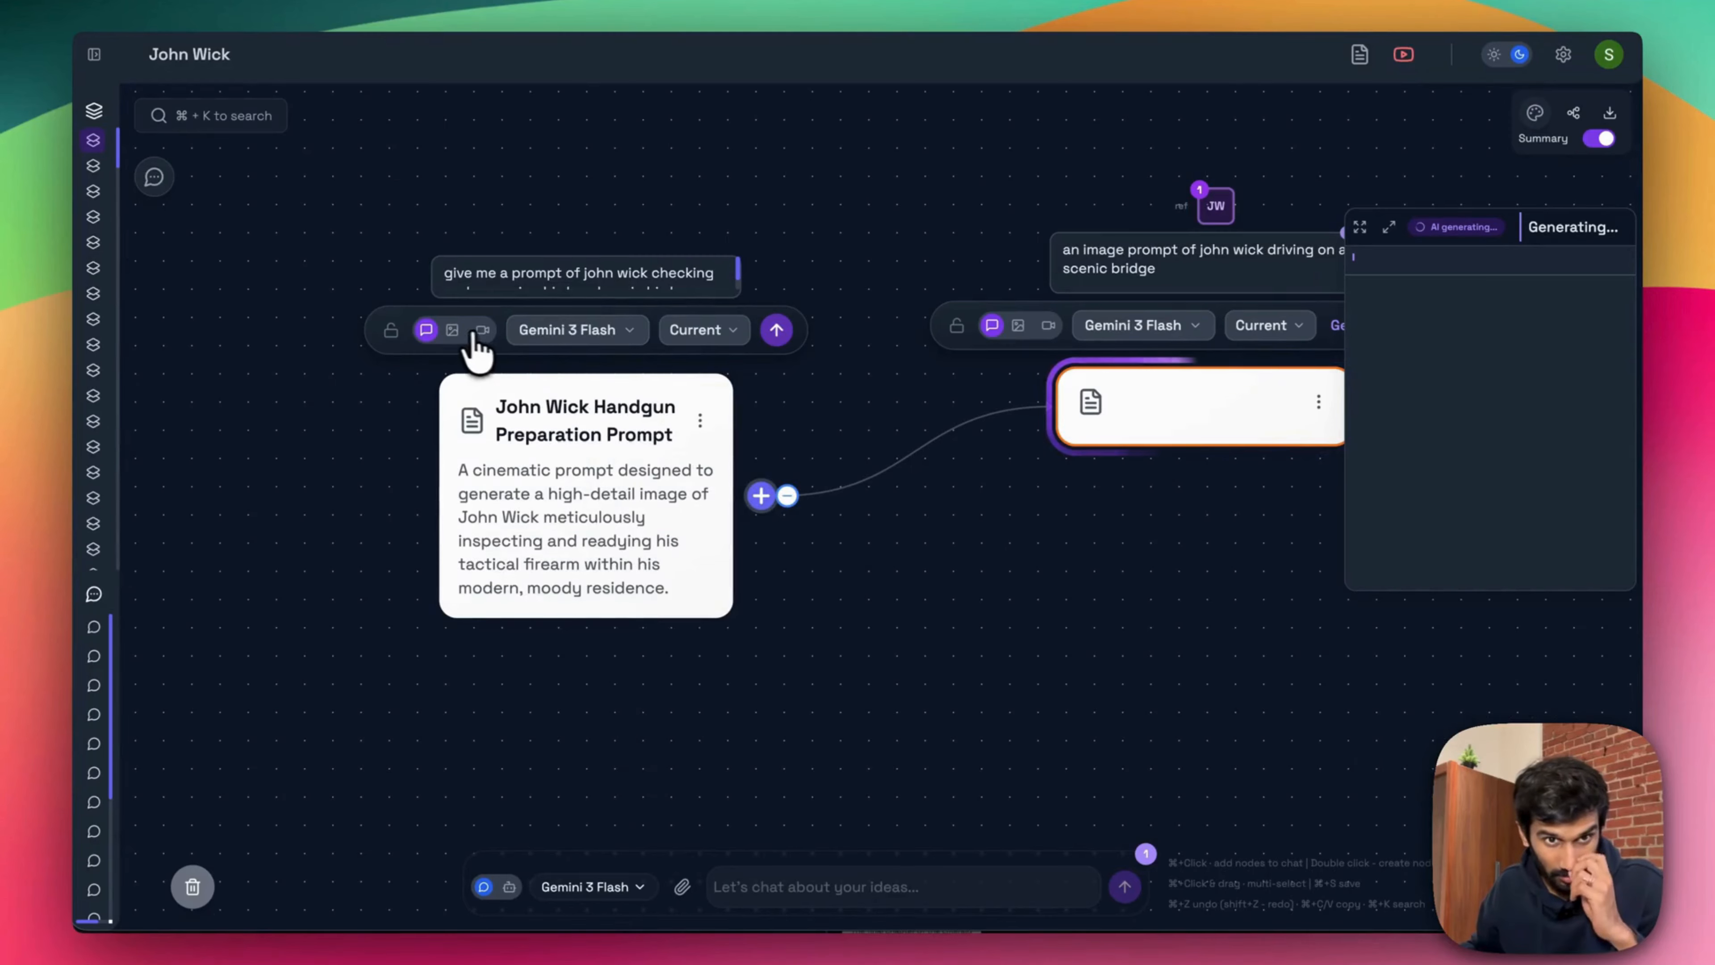
click(452, 329)
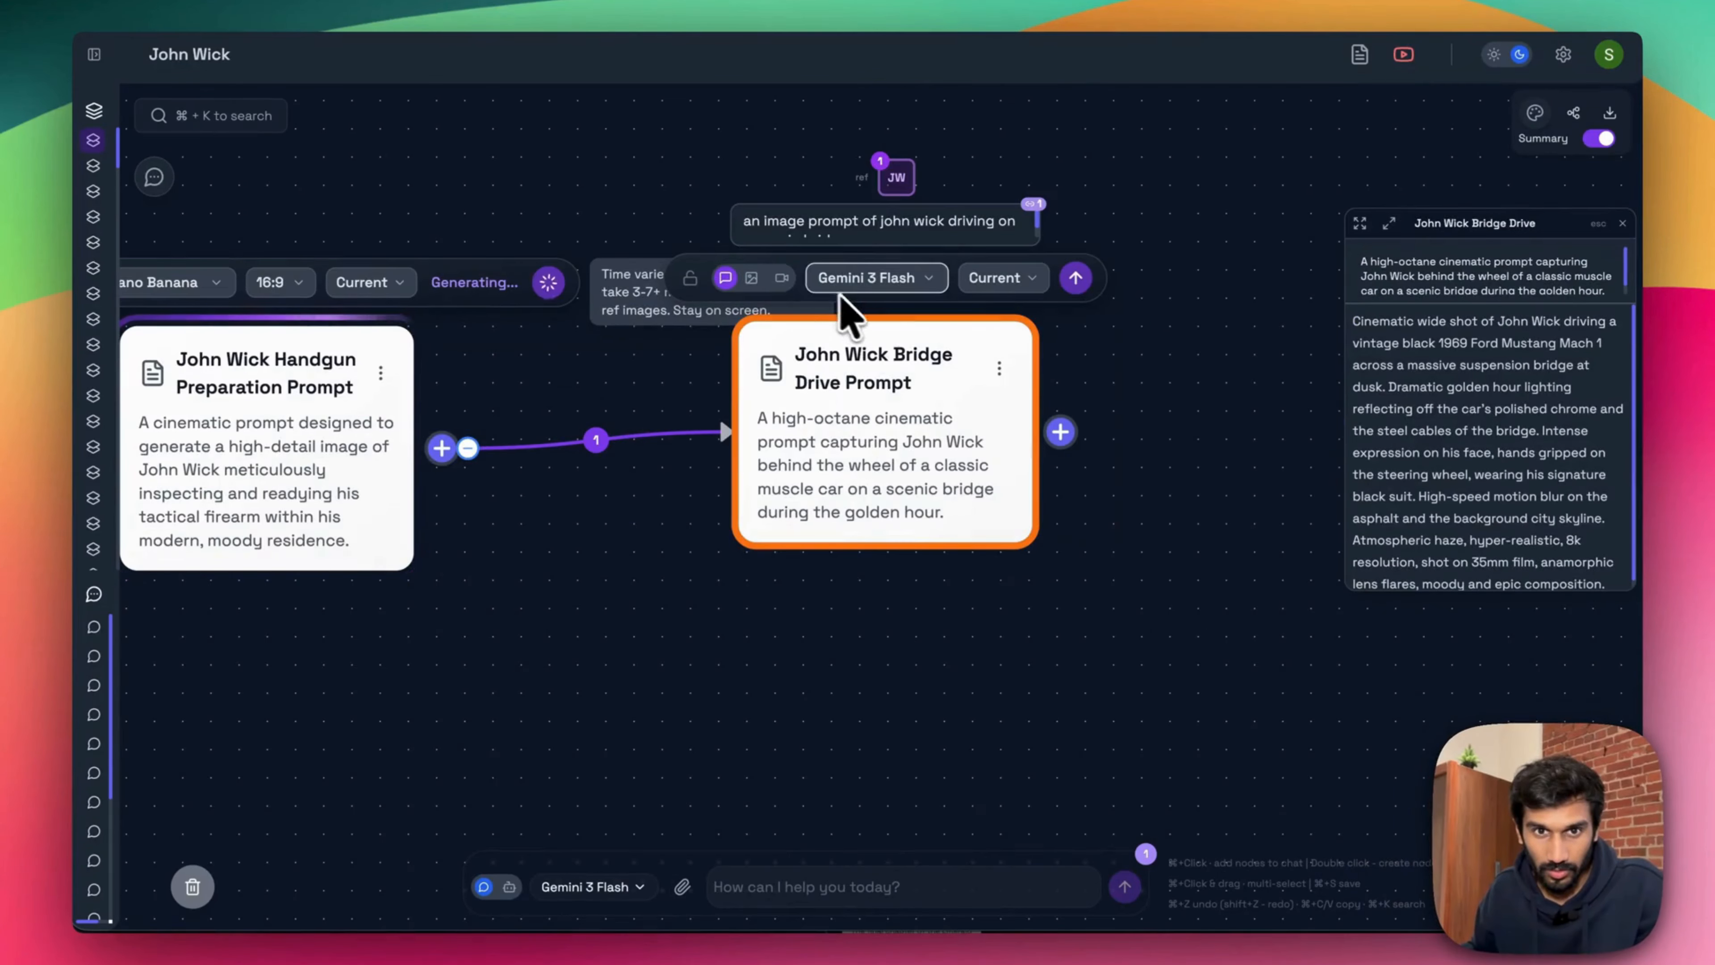
- Generate an image on the John Wick Bridge Drive Prompt node with Flux 2 Pro at 16:9 and 1K resolution
click(752, 279)
click(843, 284)
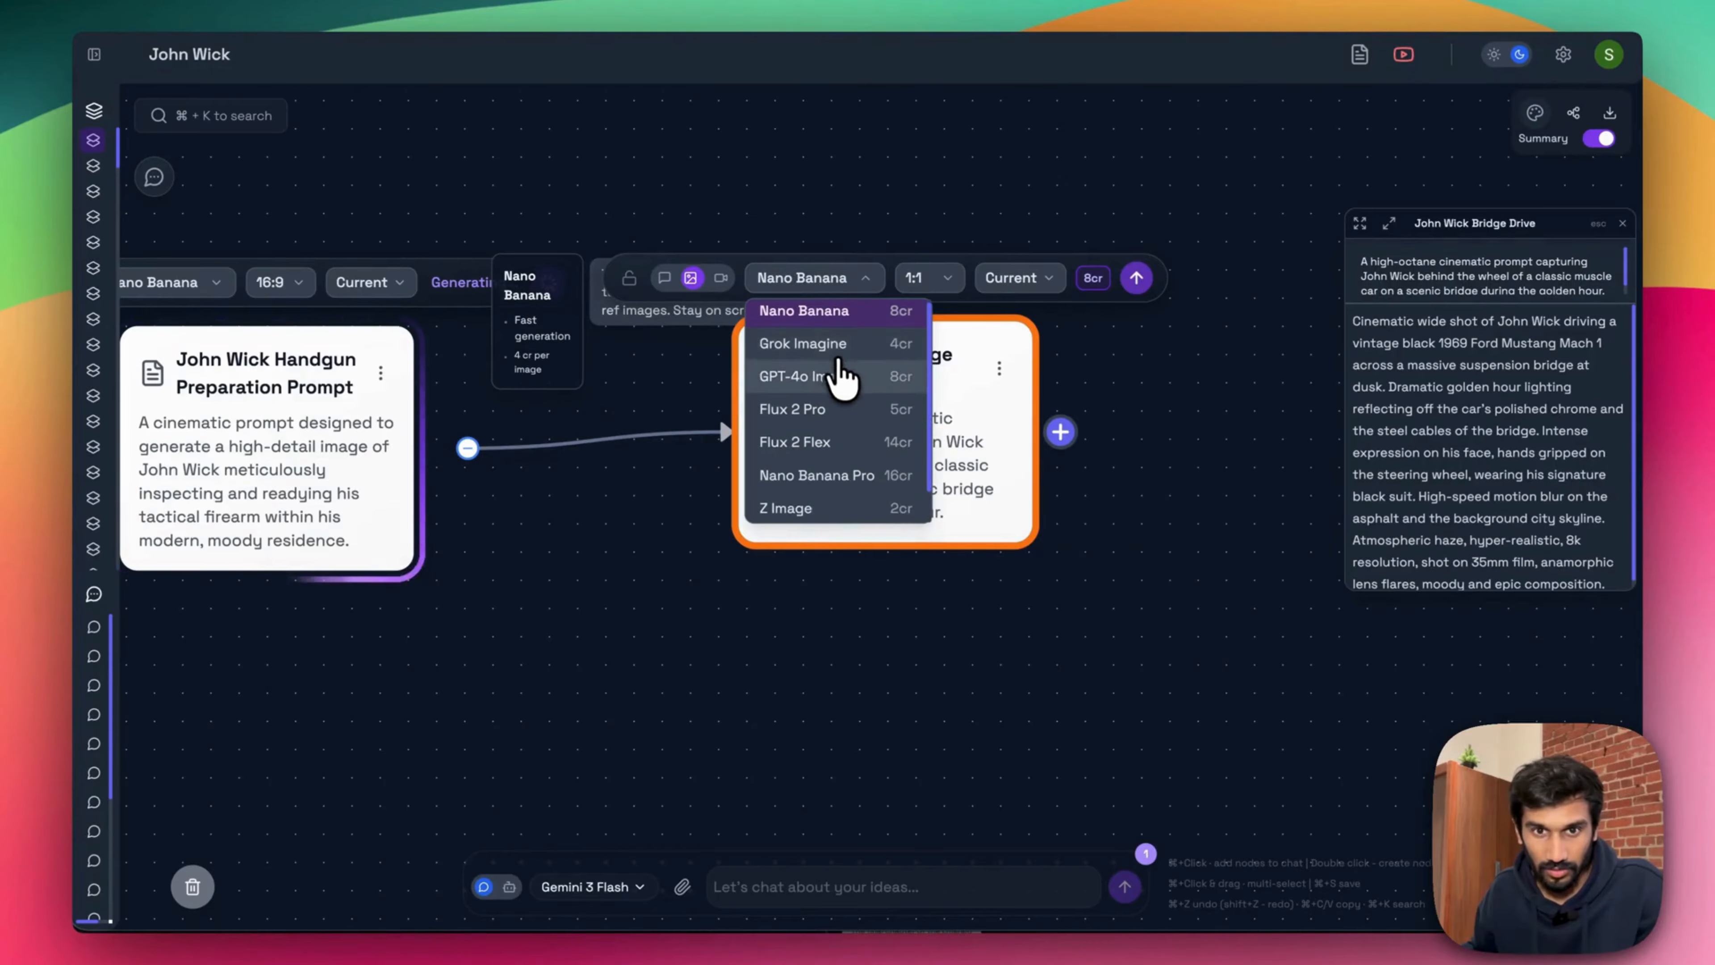
scroll(840, 378, down, 1)
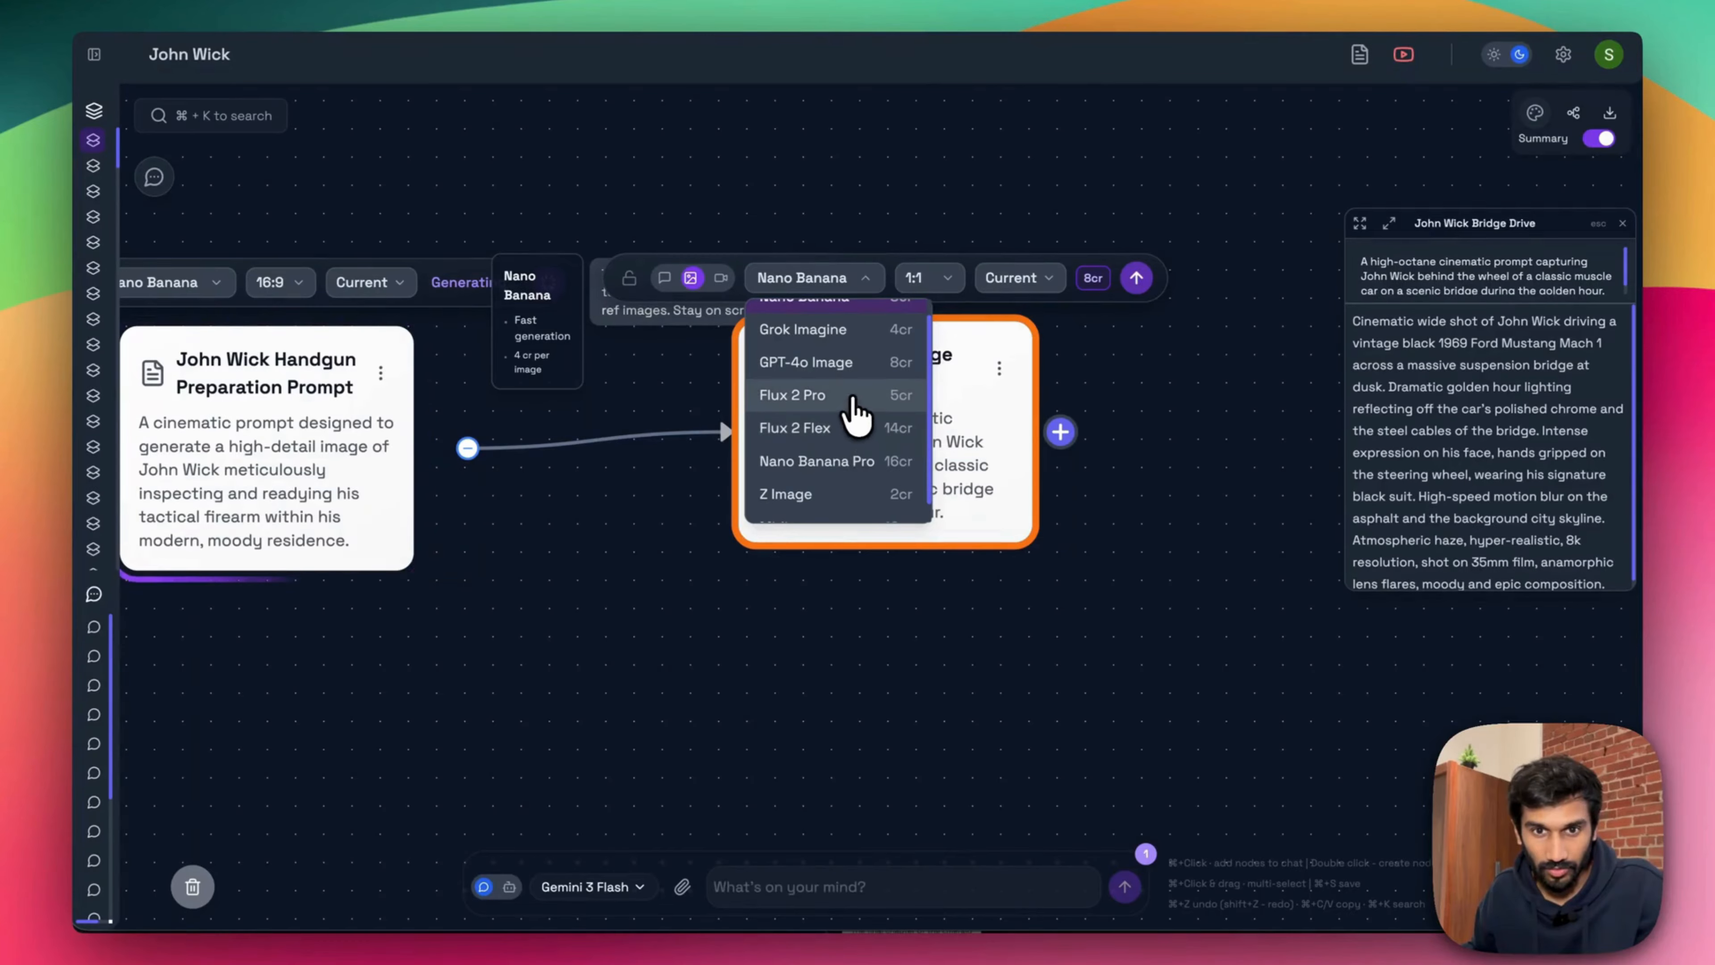
click(844, 399)
click(878, 278)
click(884, 495)
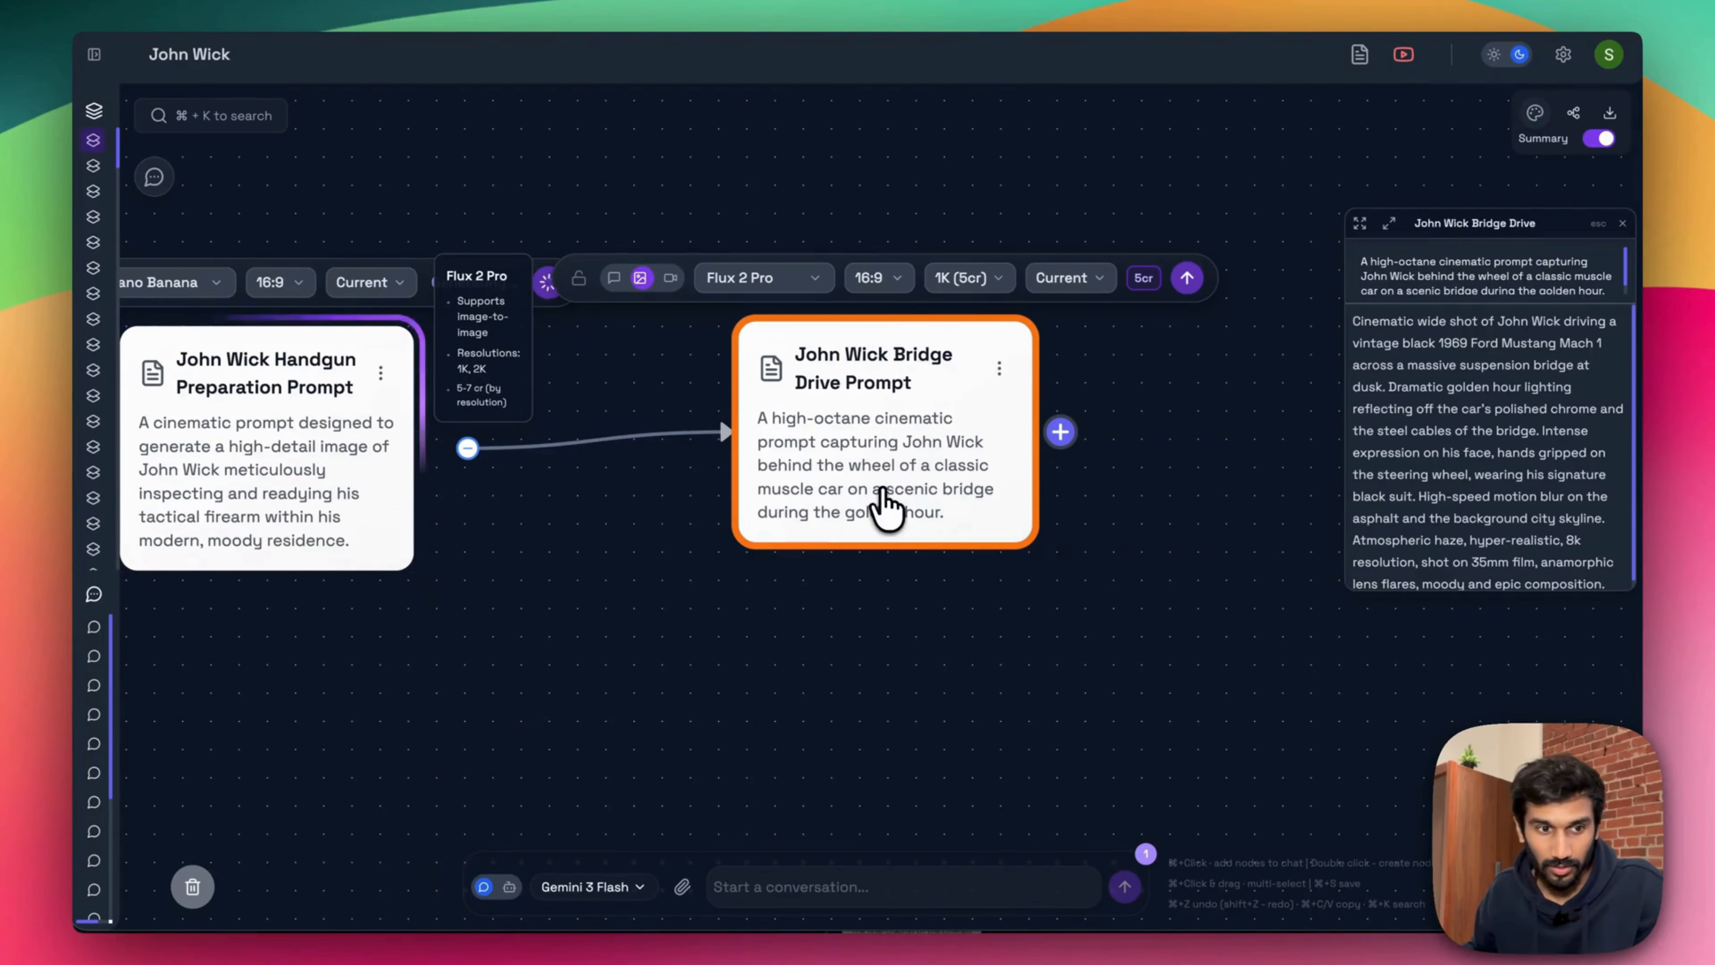
click(989, 278)
click(991, 314)
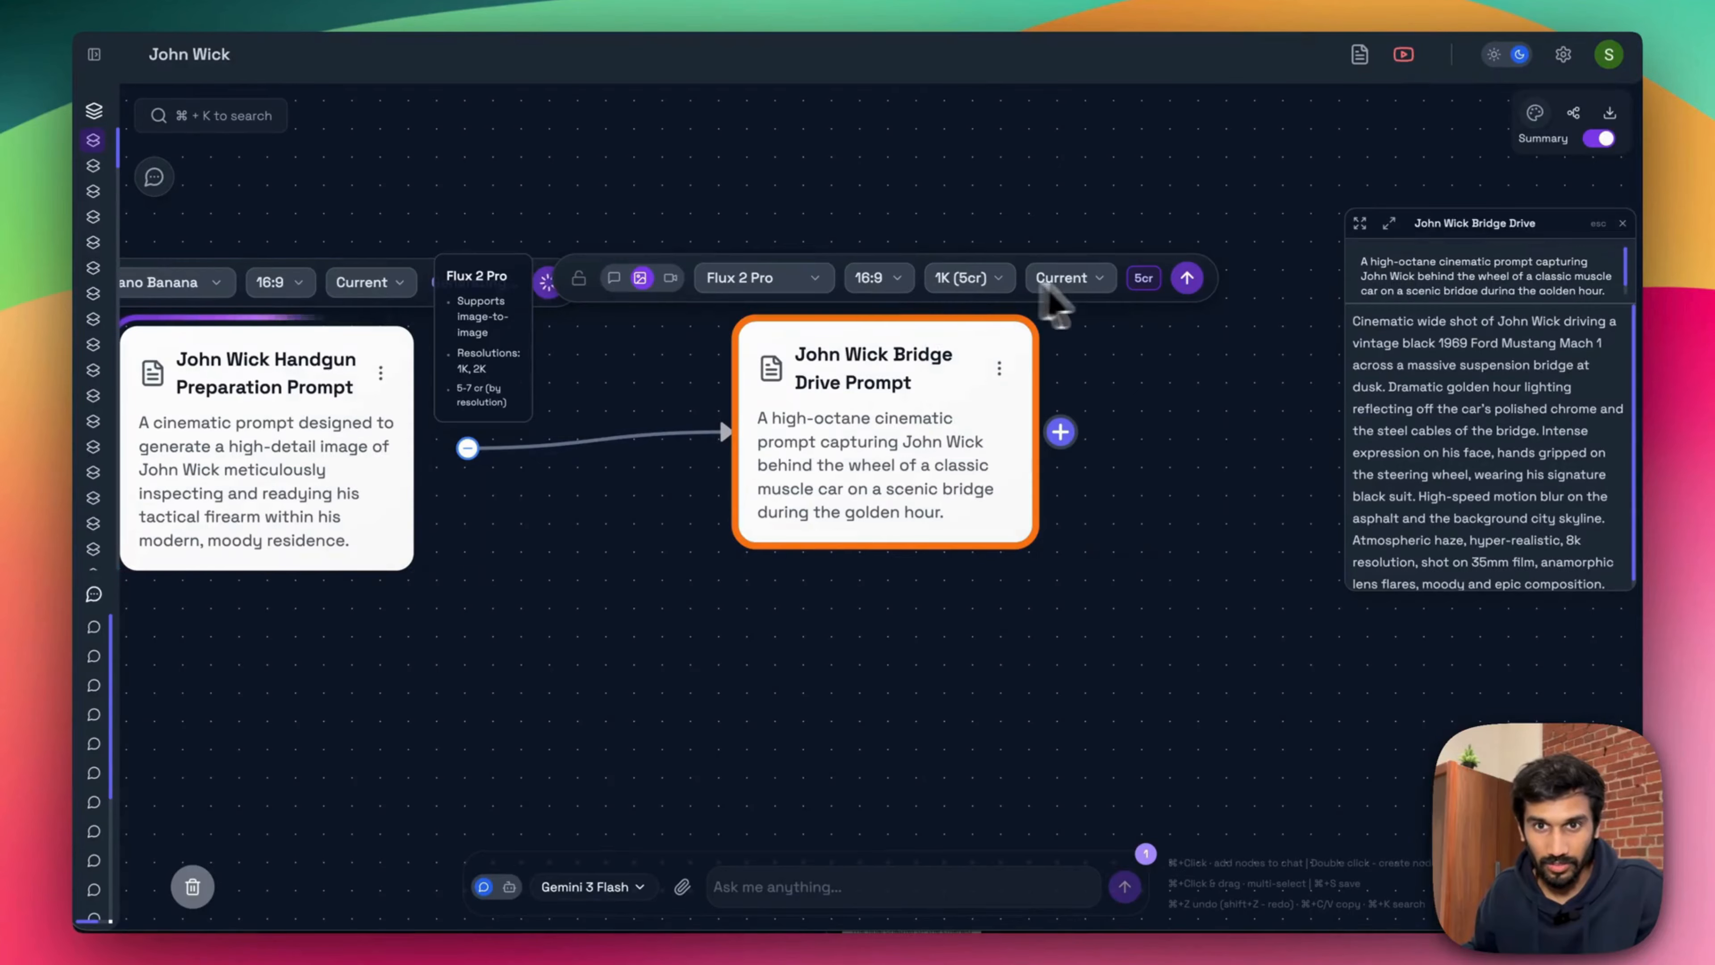
click(1187, 279)
- Move the John Wick Bridge Drive Prompt node farther from the handgun node and view the handgun image enlarged
drag(999, 373, 1343, 405)
scroll(946, 702, down, 3)
click(358, 438)
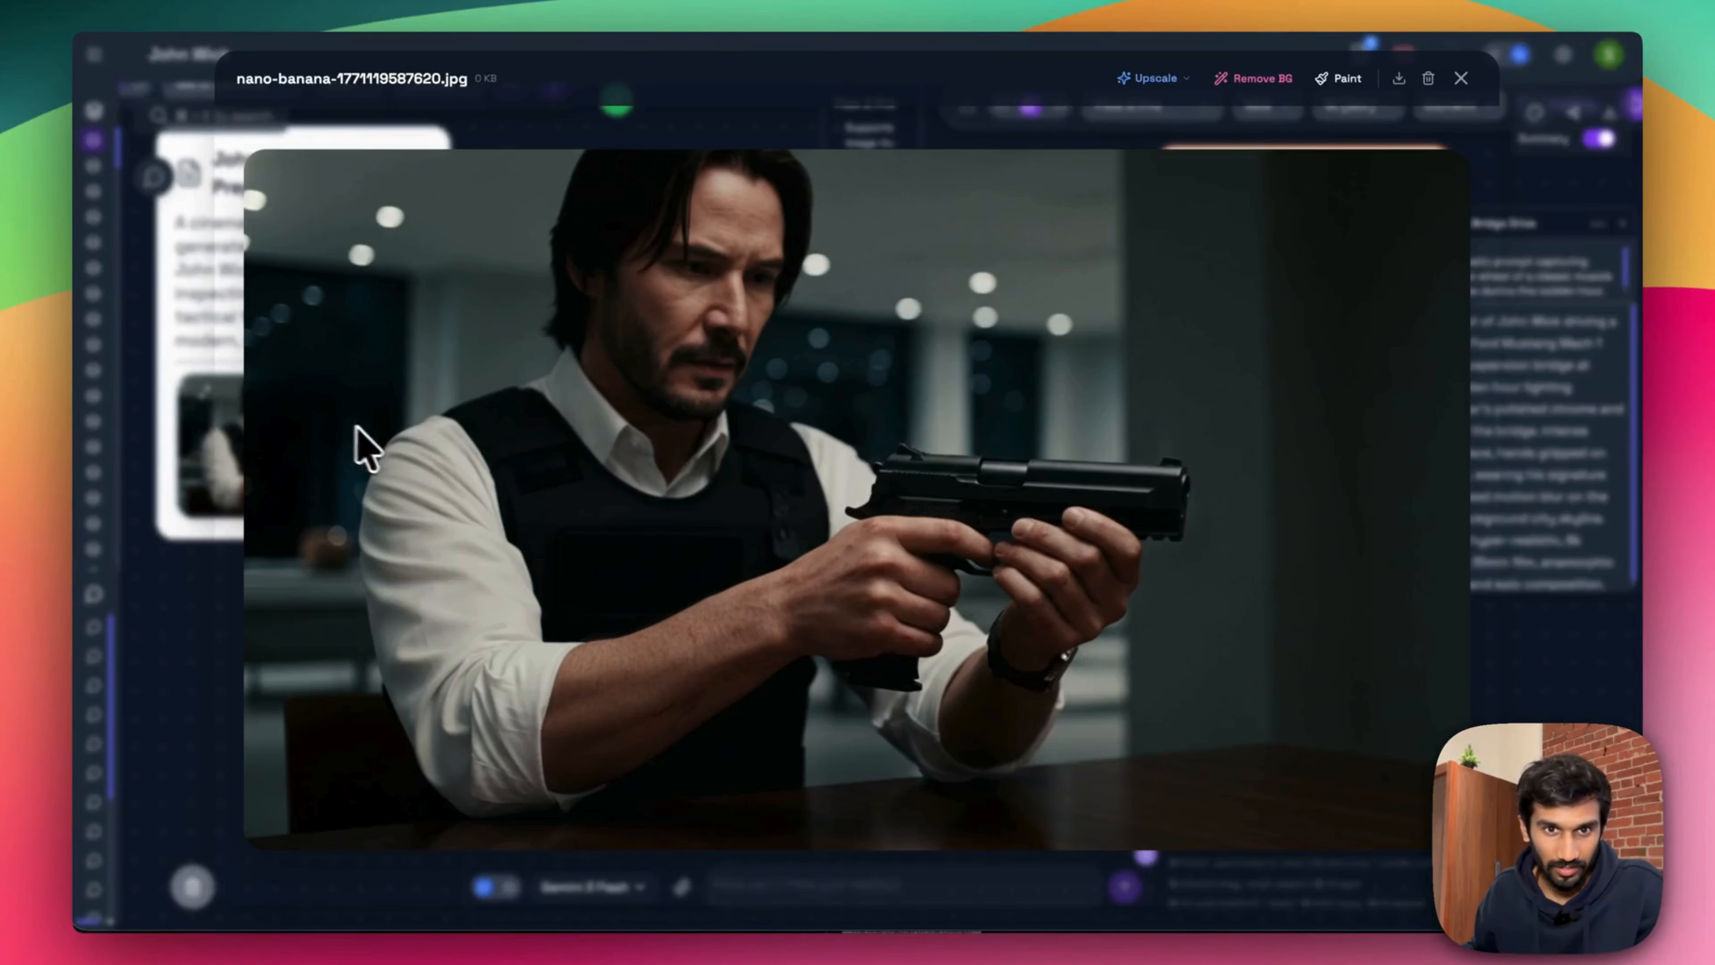
click(1426, 631)
scroll(837, 595, down, 2)
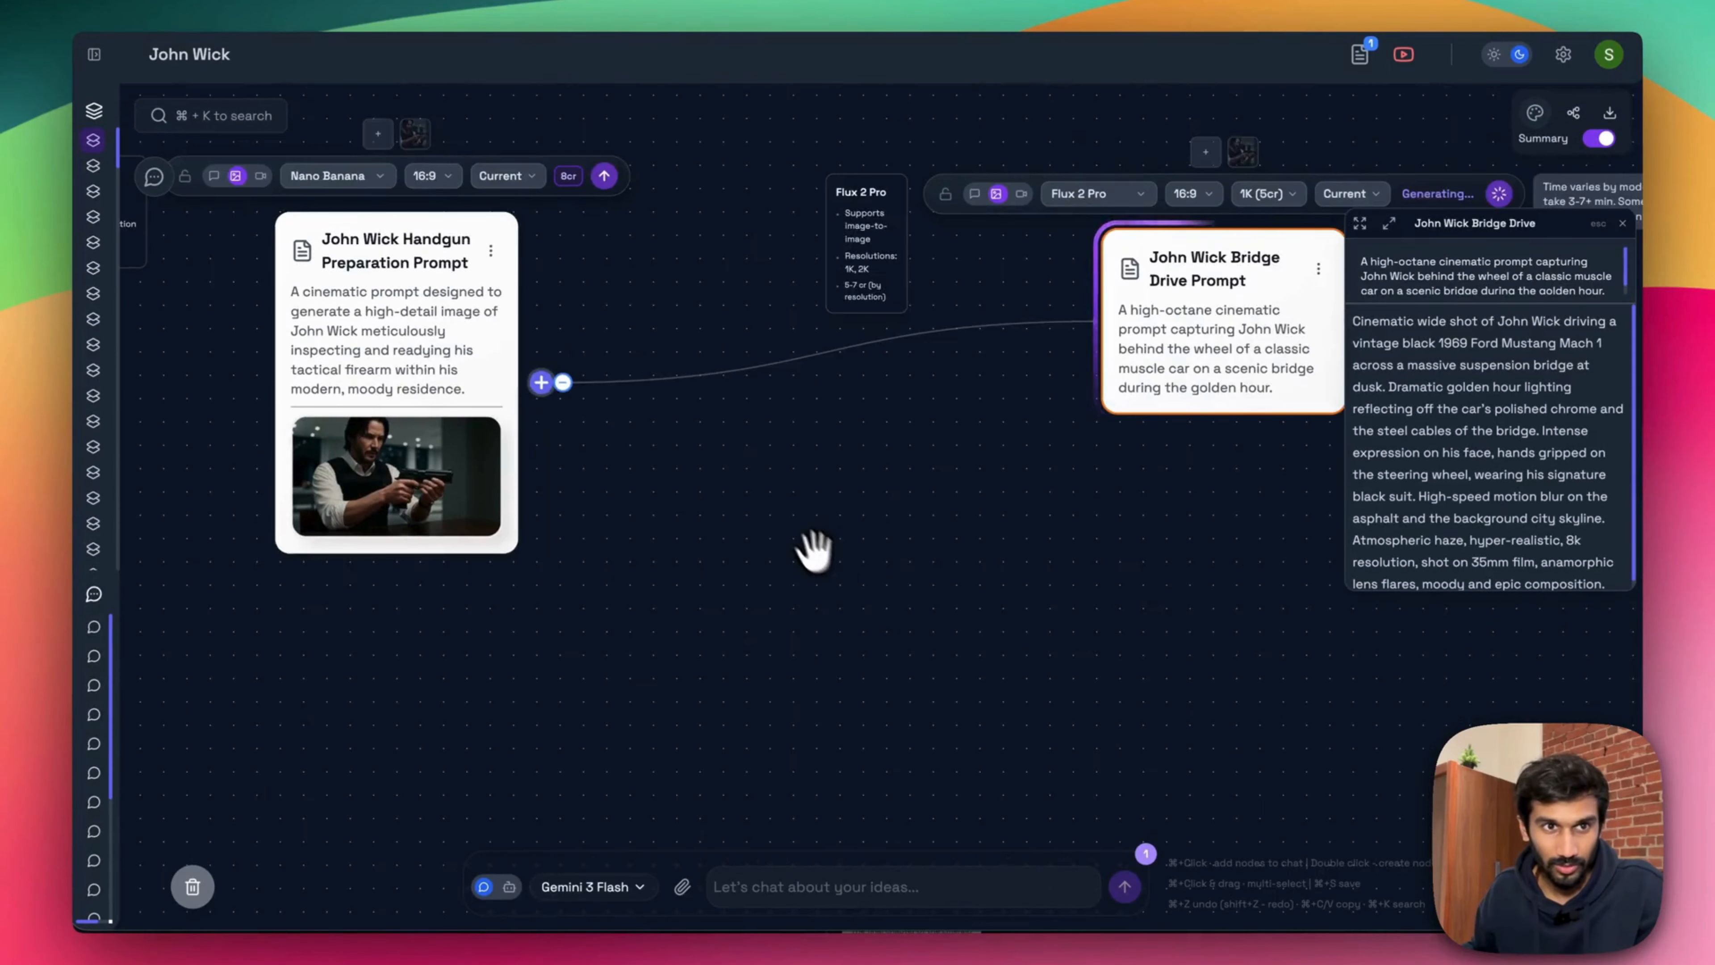
- Add a node linked between the handgun and bridge nodes and enter a request for a two-part Kling 3.0 prompt
drag(797, 546, 643, 598)
drag(1006, 405, 1081, 500)
drag(366, 461, 605, 260)
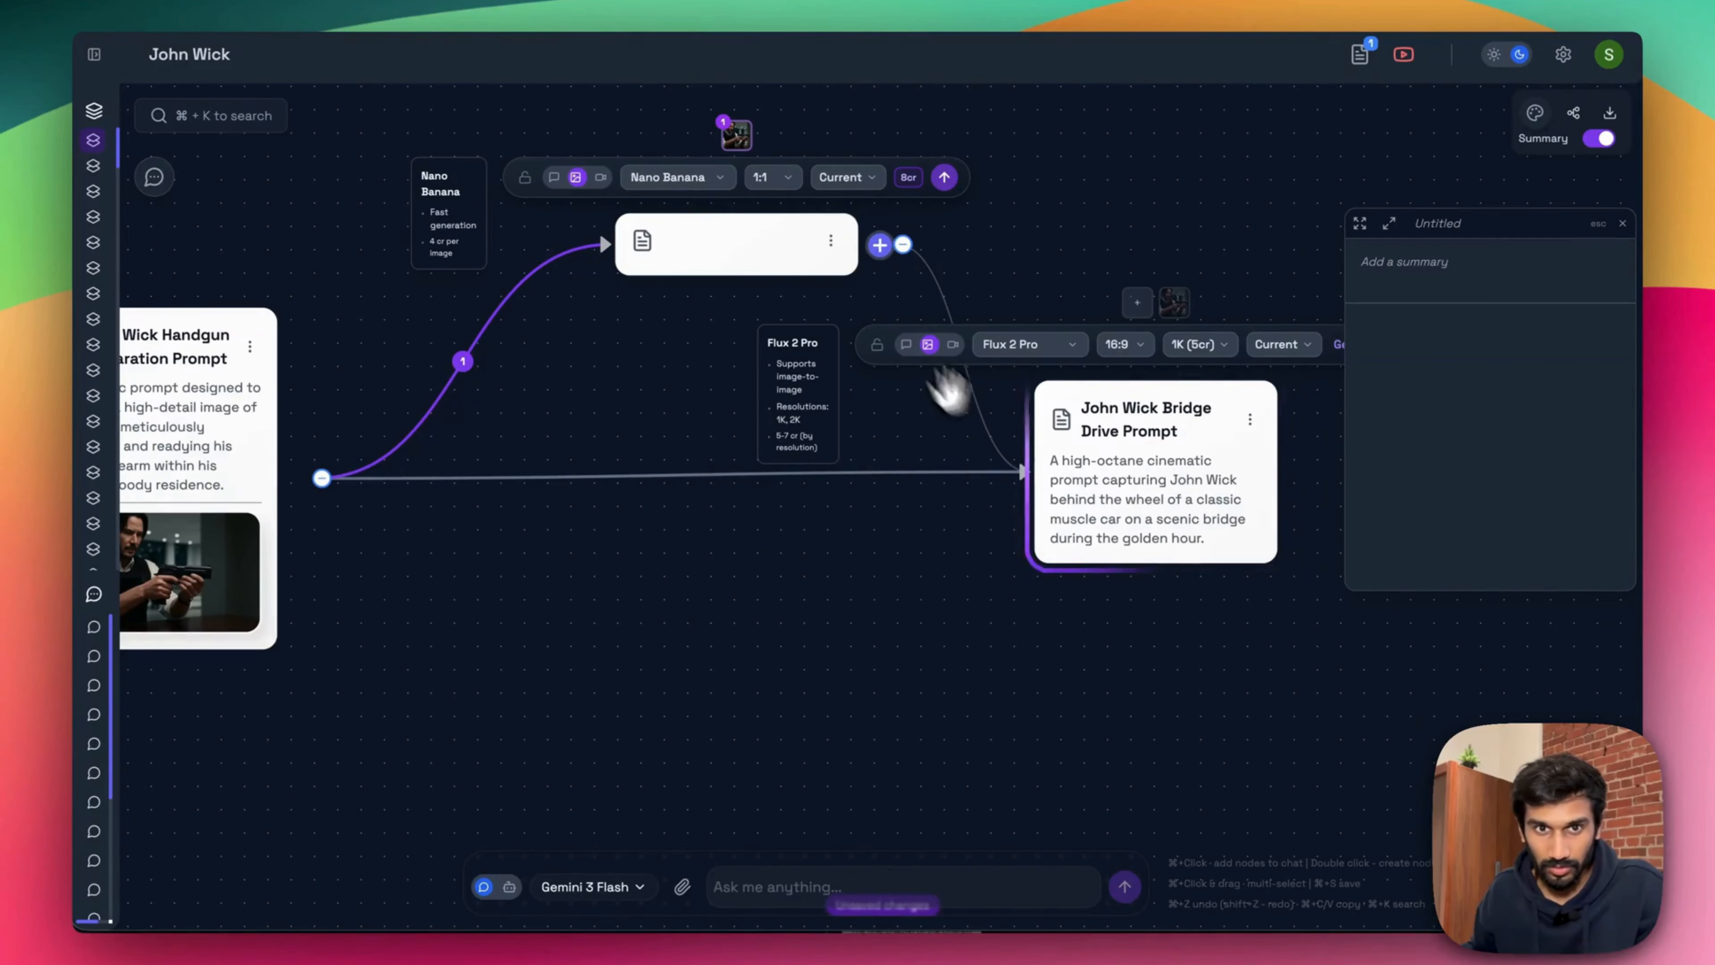
click(688, 250)
text(give me a)
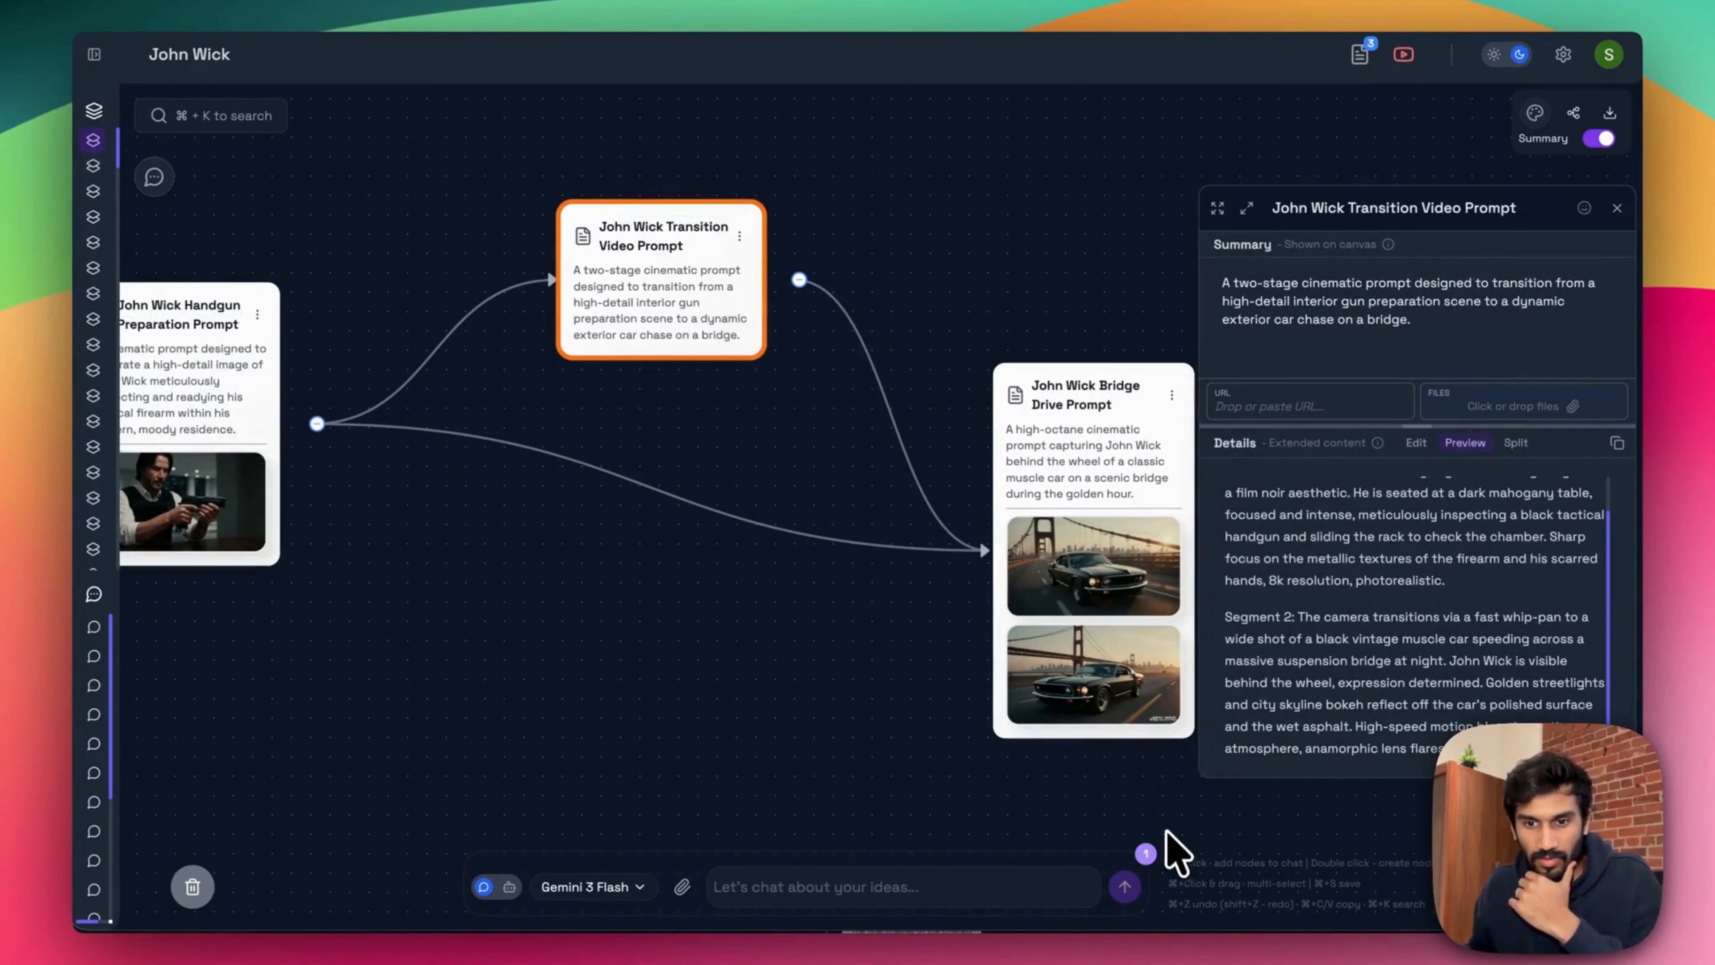
- View the bridge node's first image enlarged and read both segments of the John Wick Transition Video Prompt
click(1092, 564)
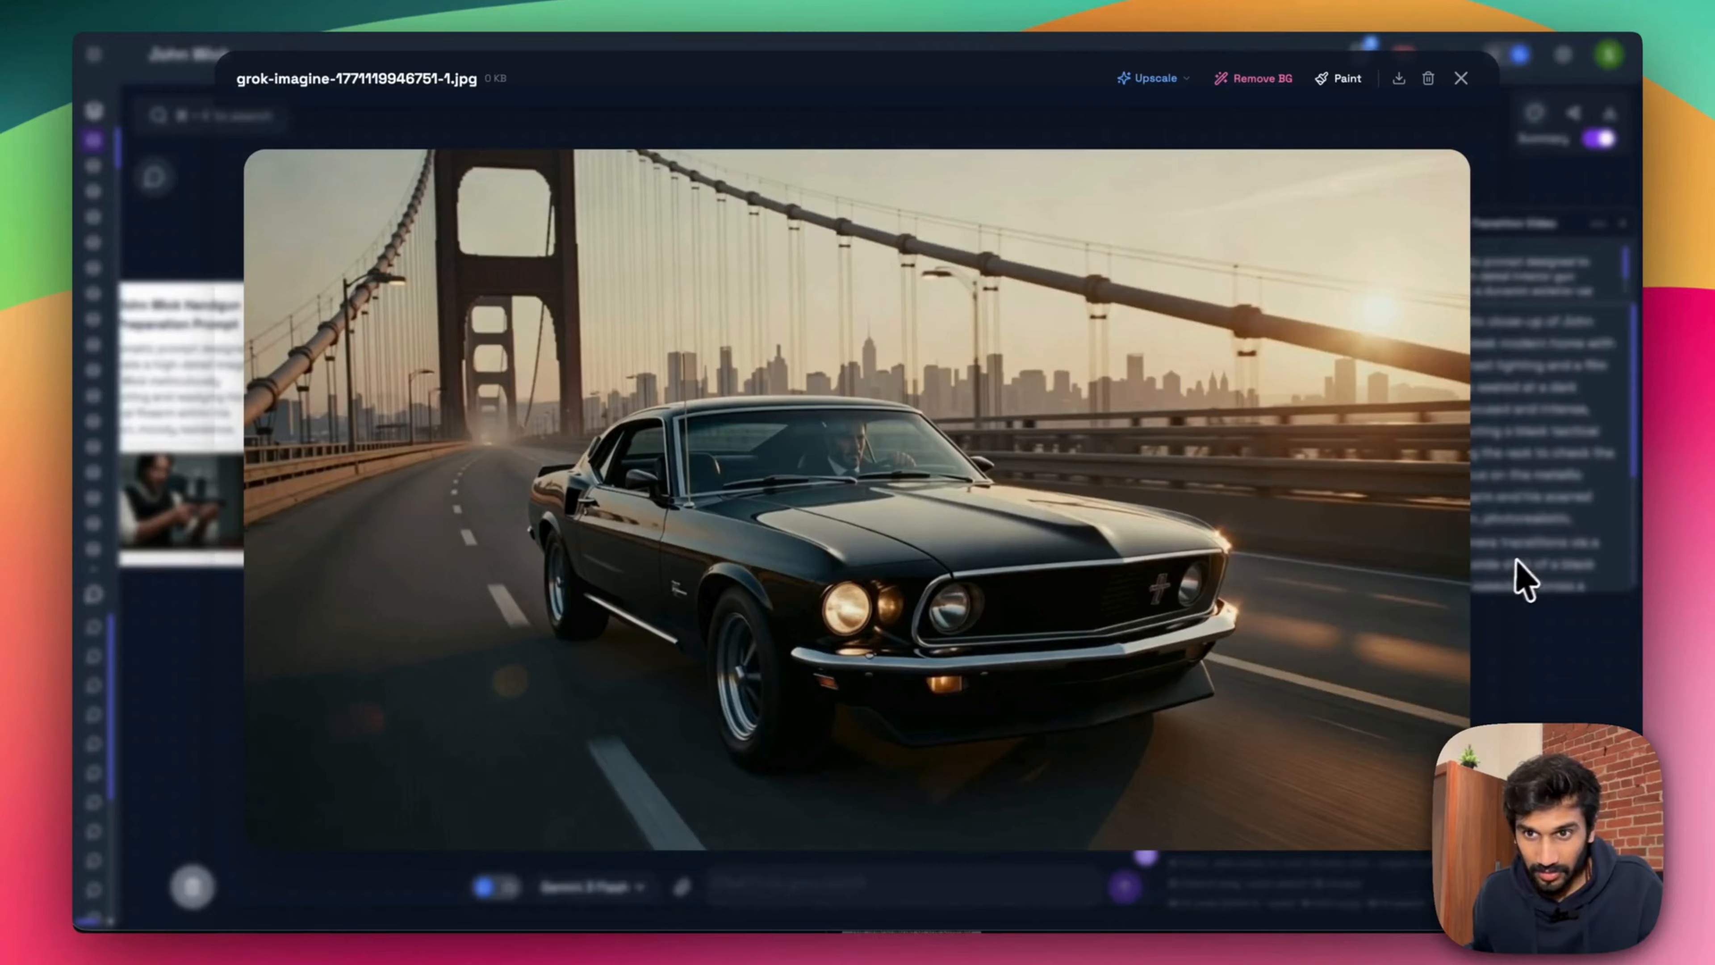
click(1525, 581)
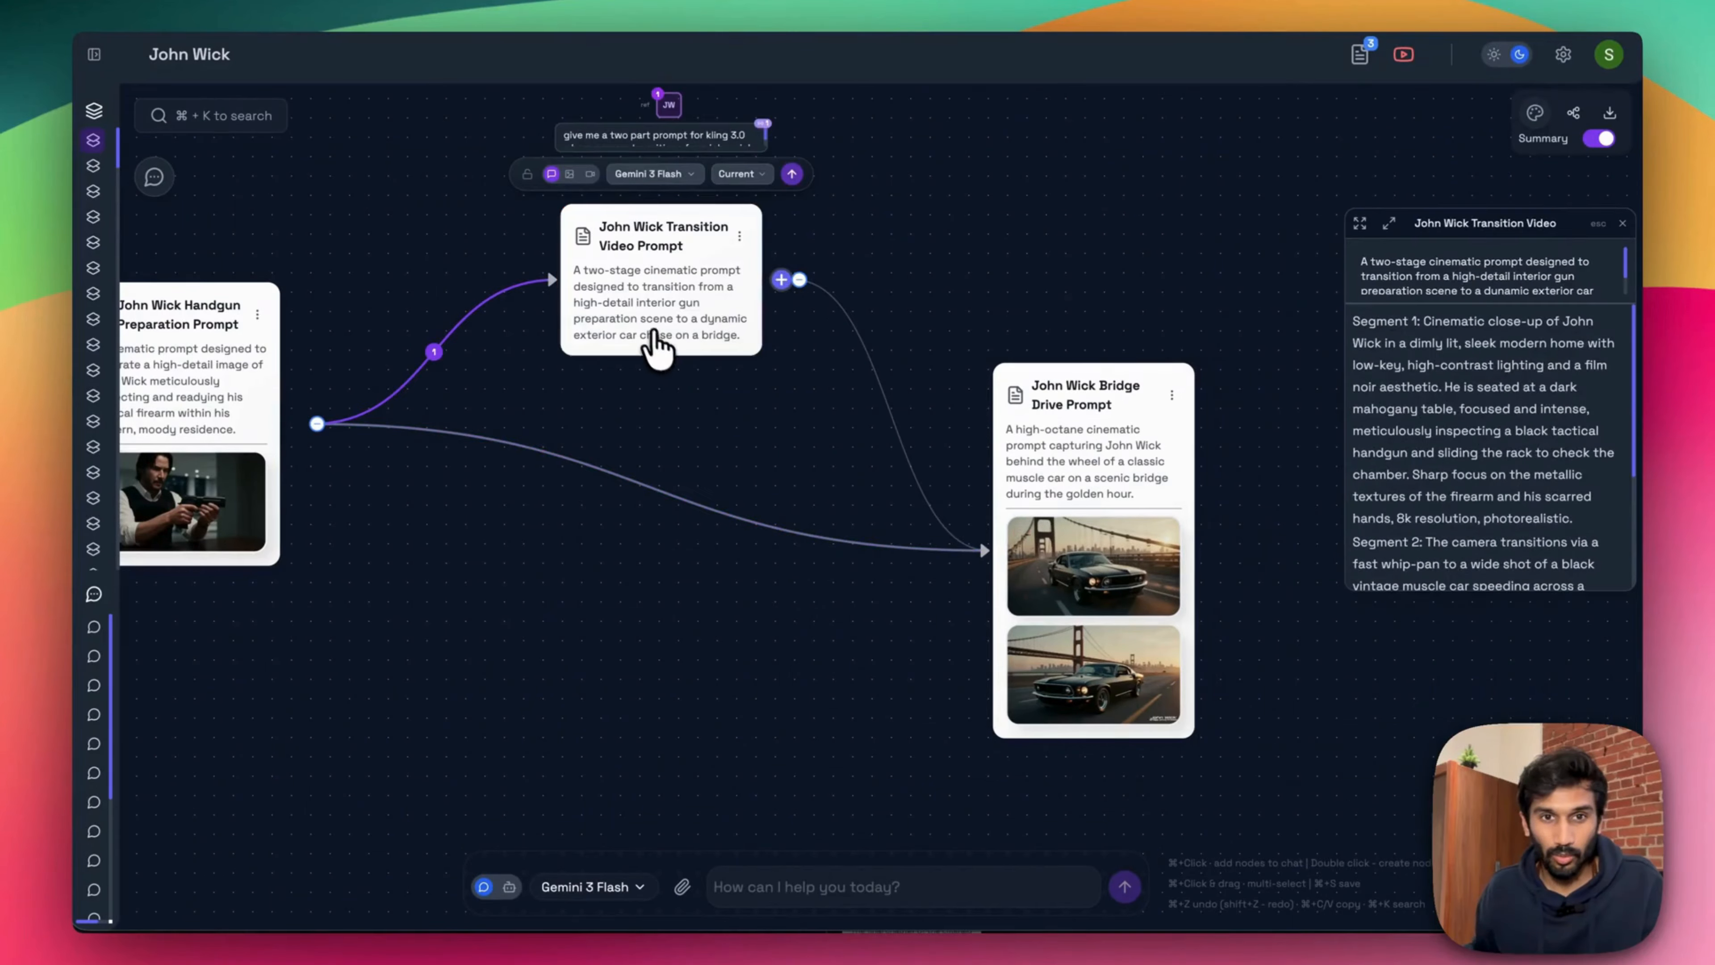
super+click(653, 345)
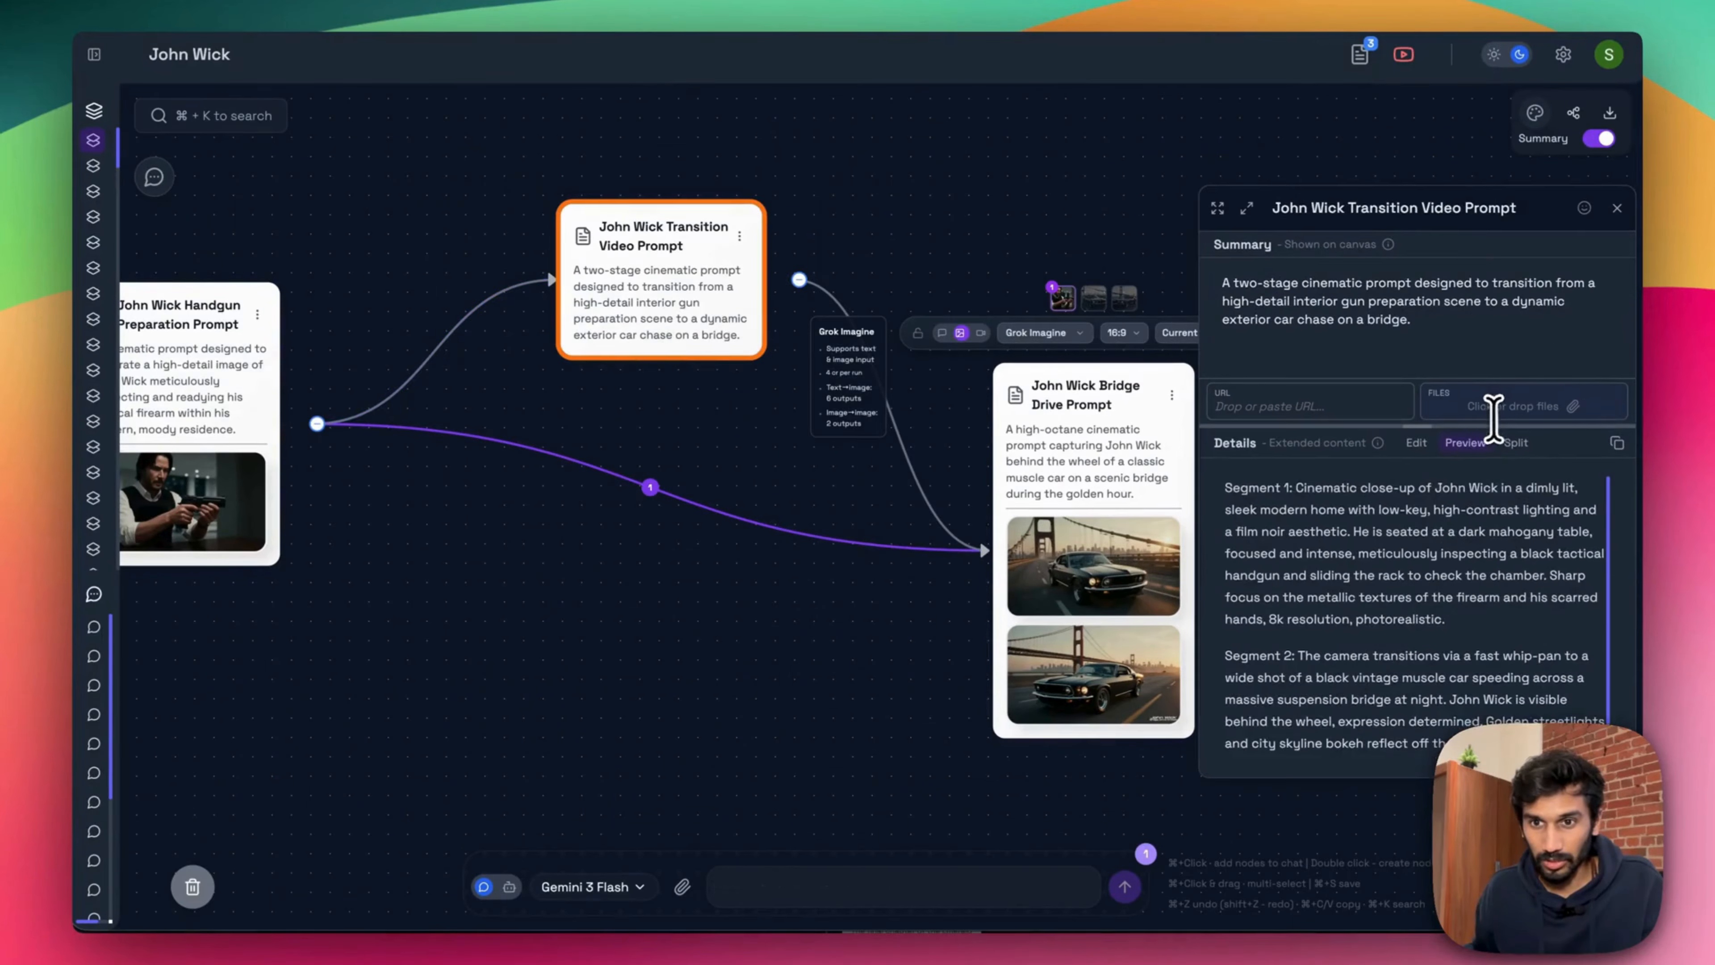
scroll(1417, 534, down, 2)
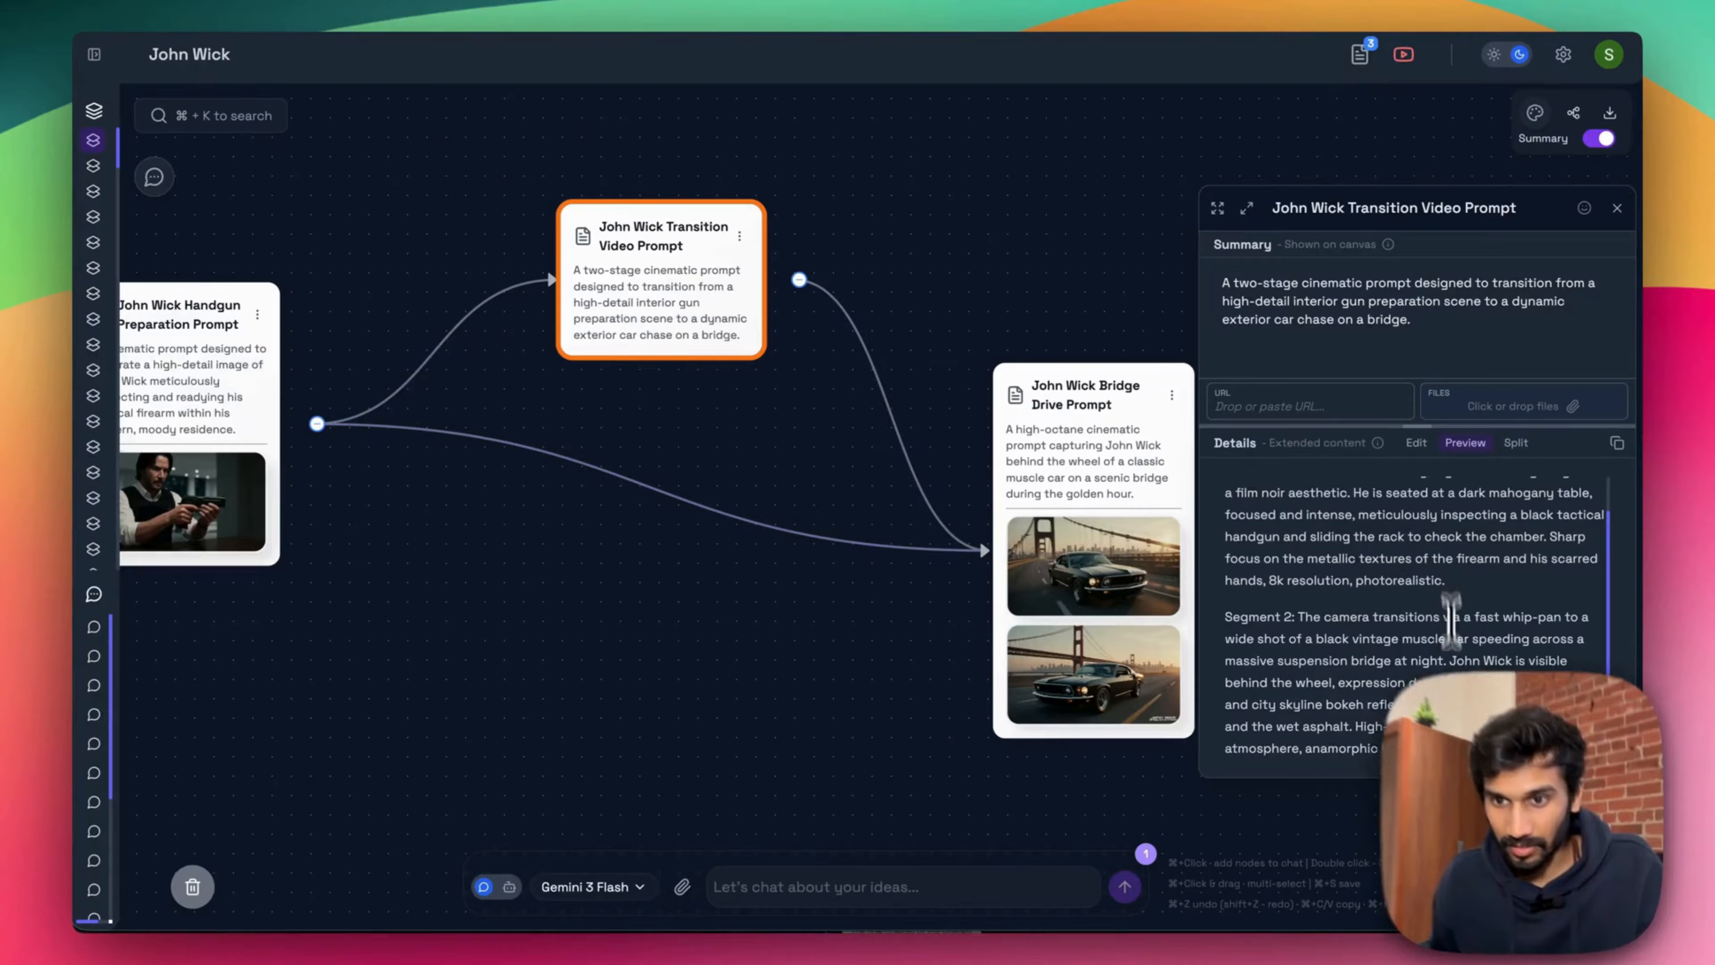
scroll(1432, 574, up, 2)
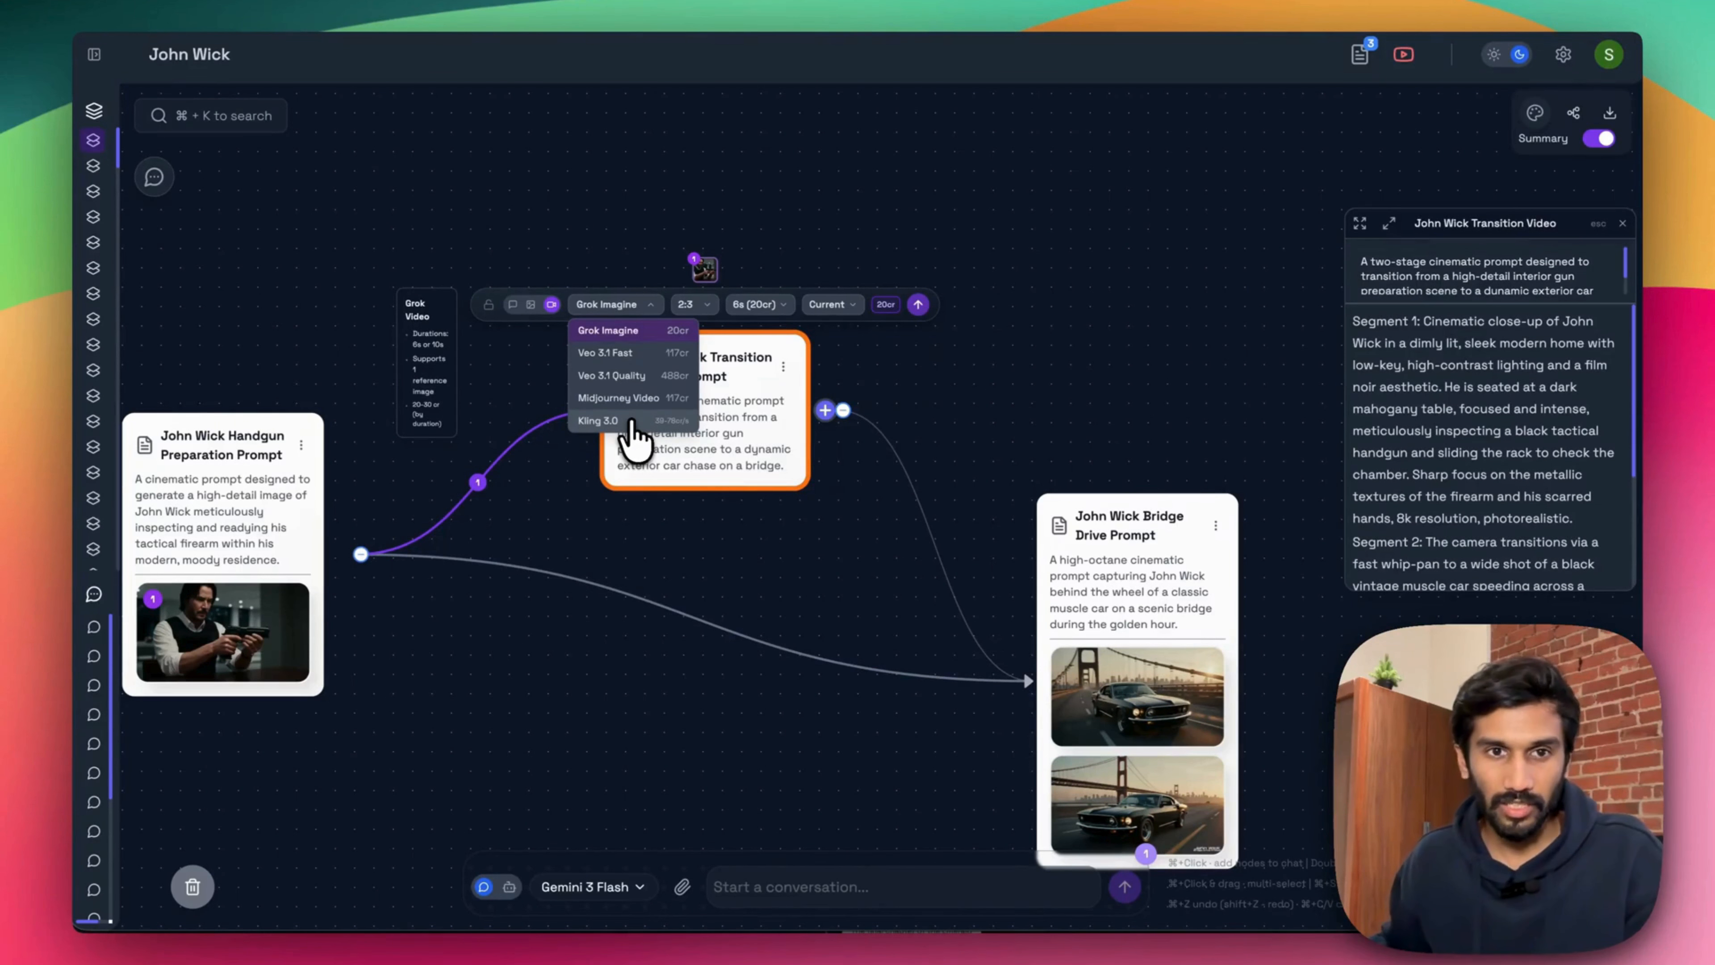
- Set the John Wick Transition Video Prompt node's video generation to Kling 3.0 in Multi mode with a 16:9 aspect ratio
click(630, 422)
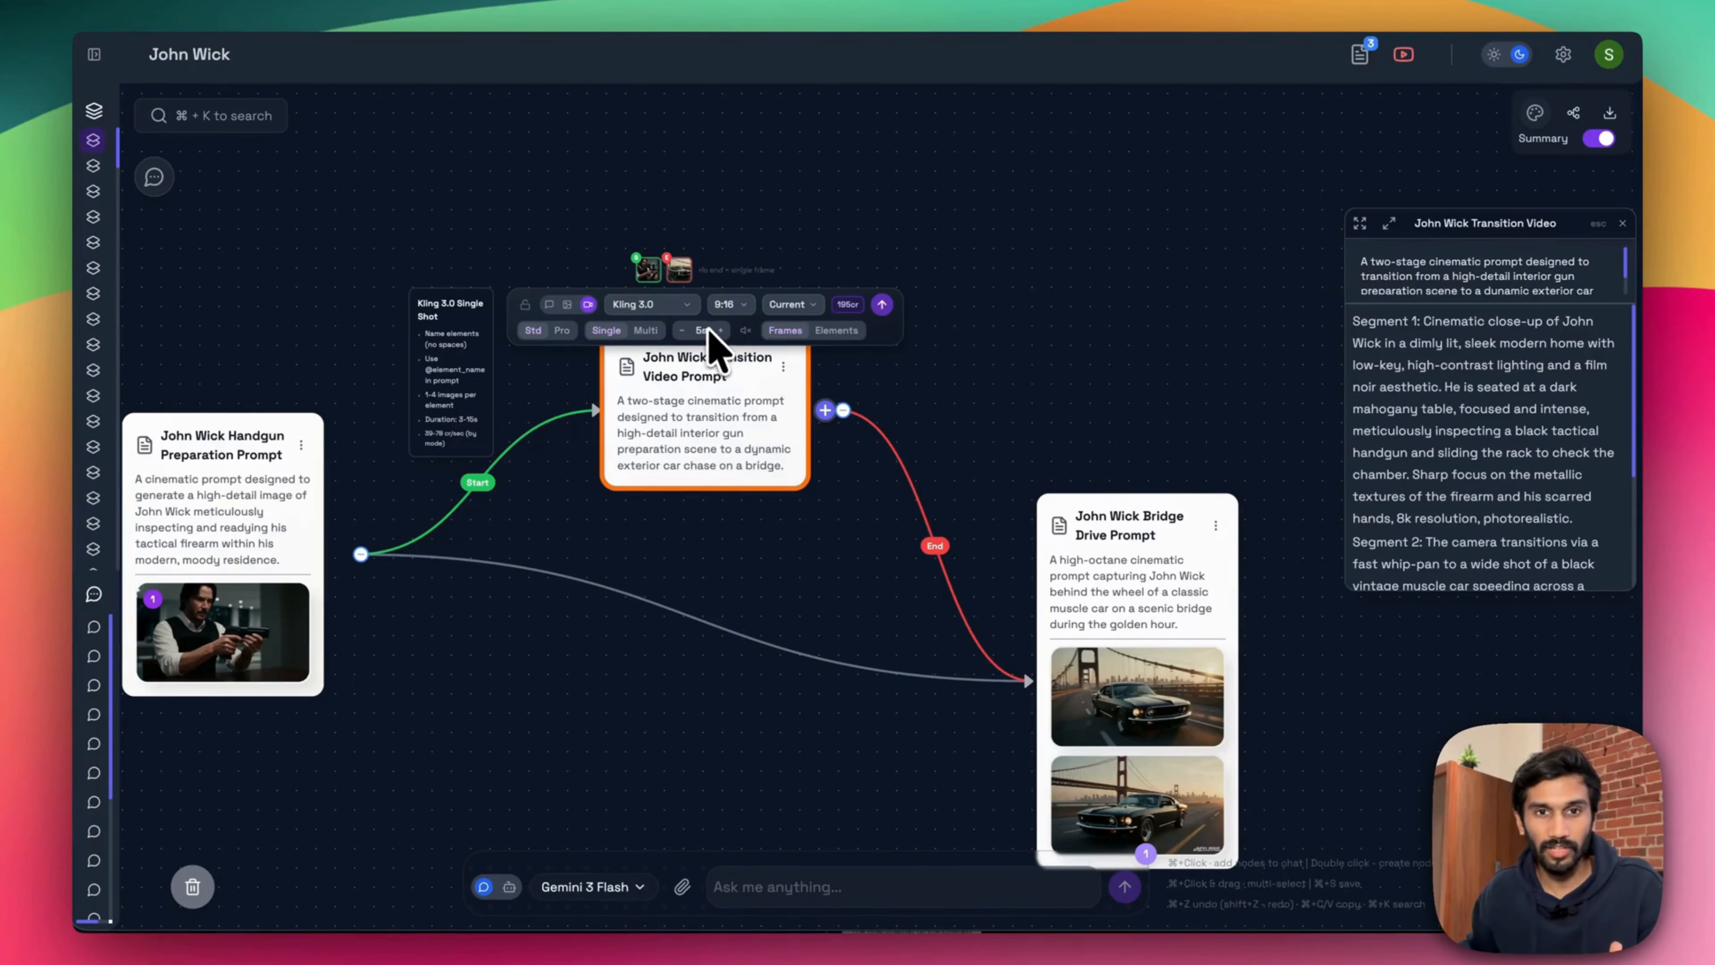
scroll(712, 341, up, 3)
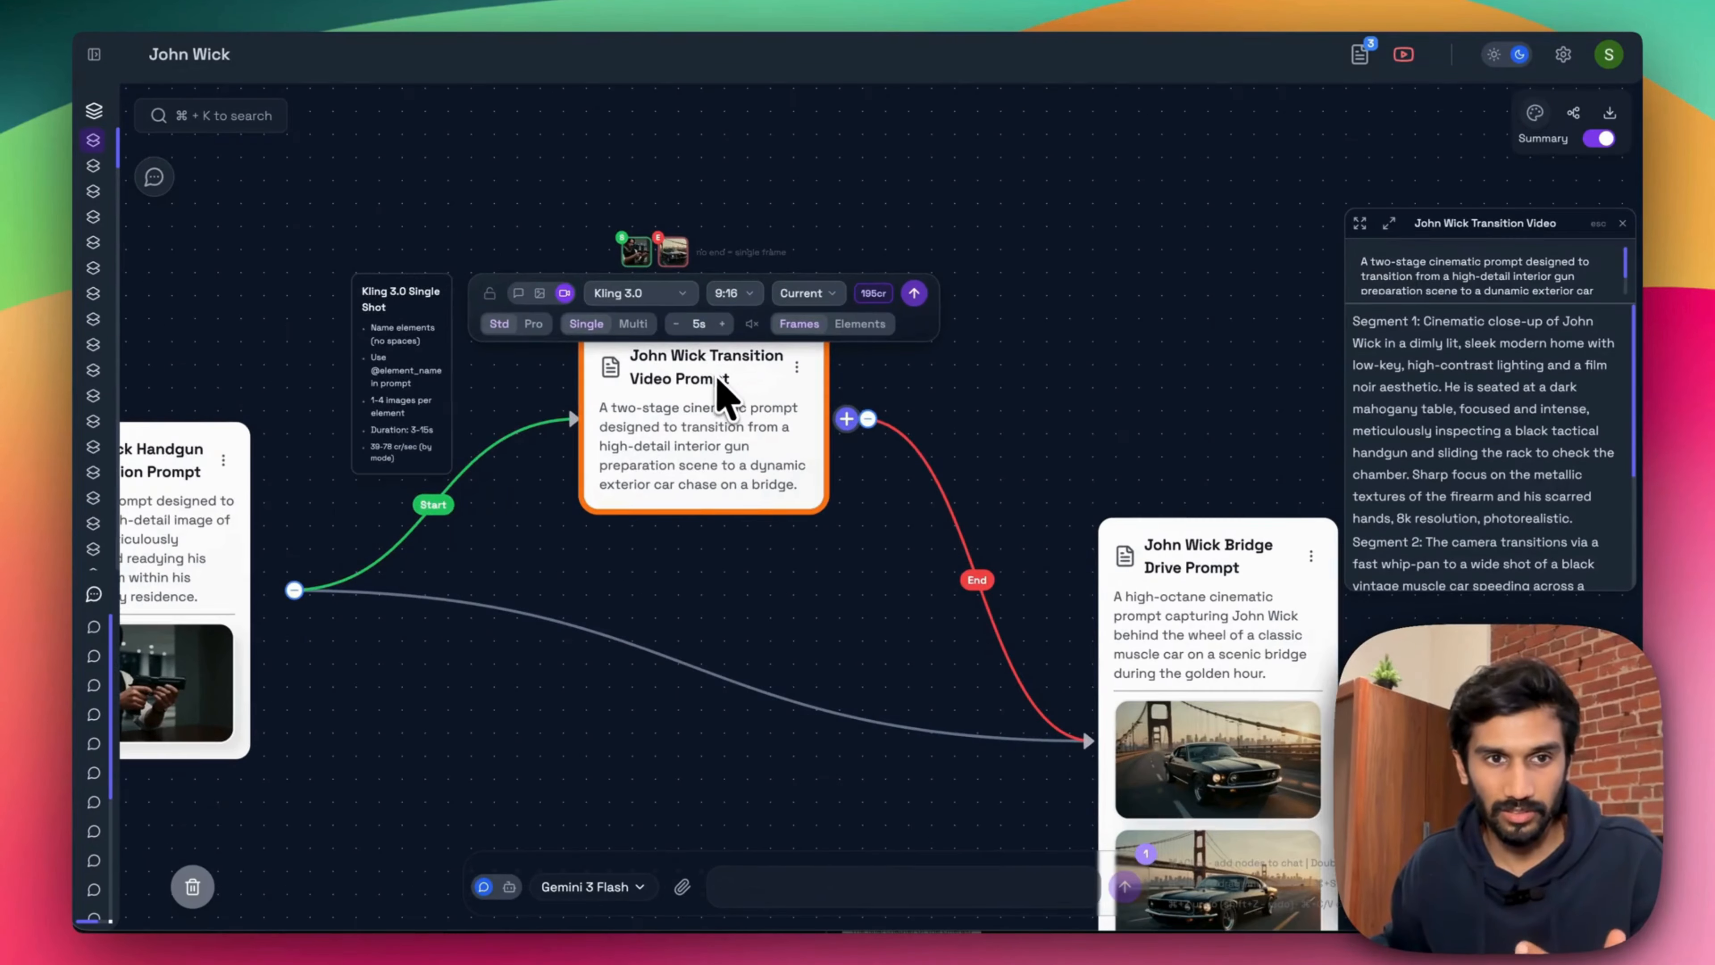
scroll(718, 381, up, 2)
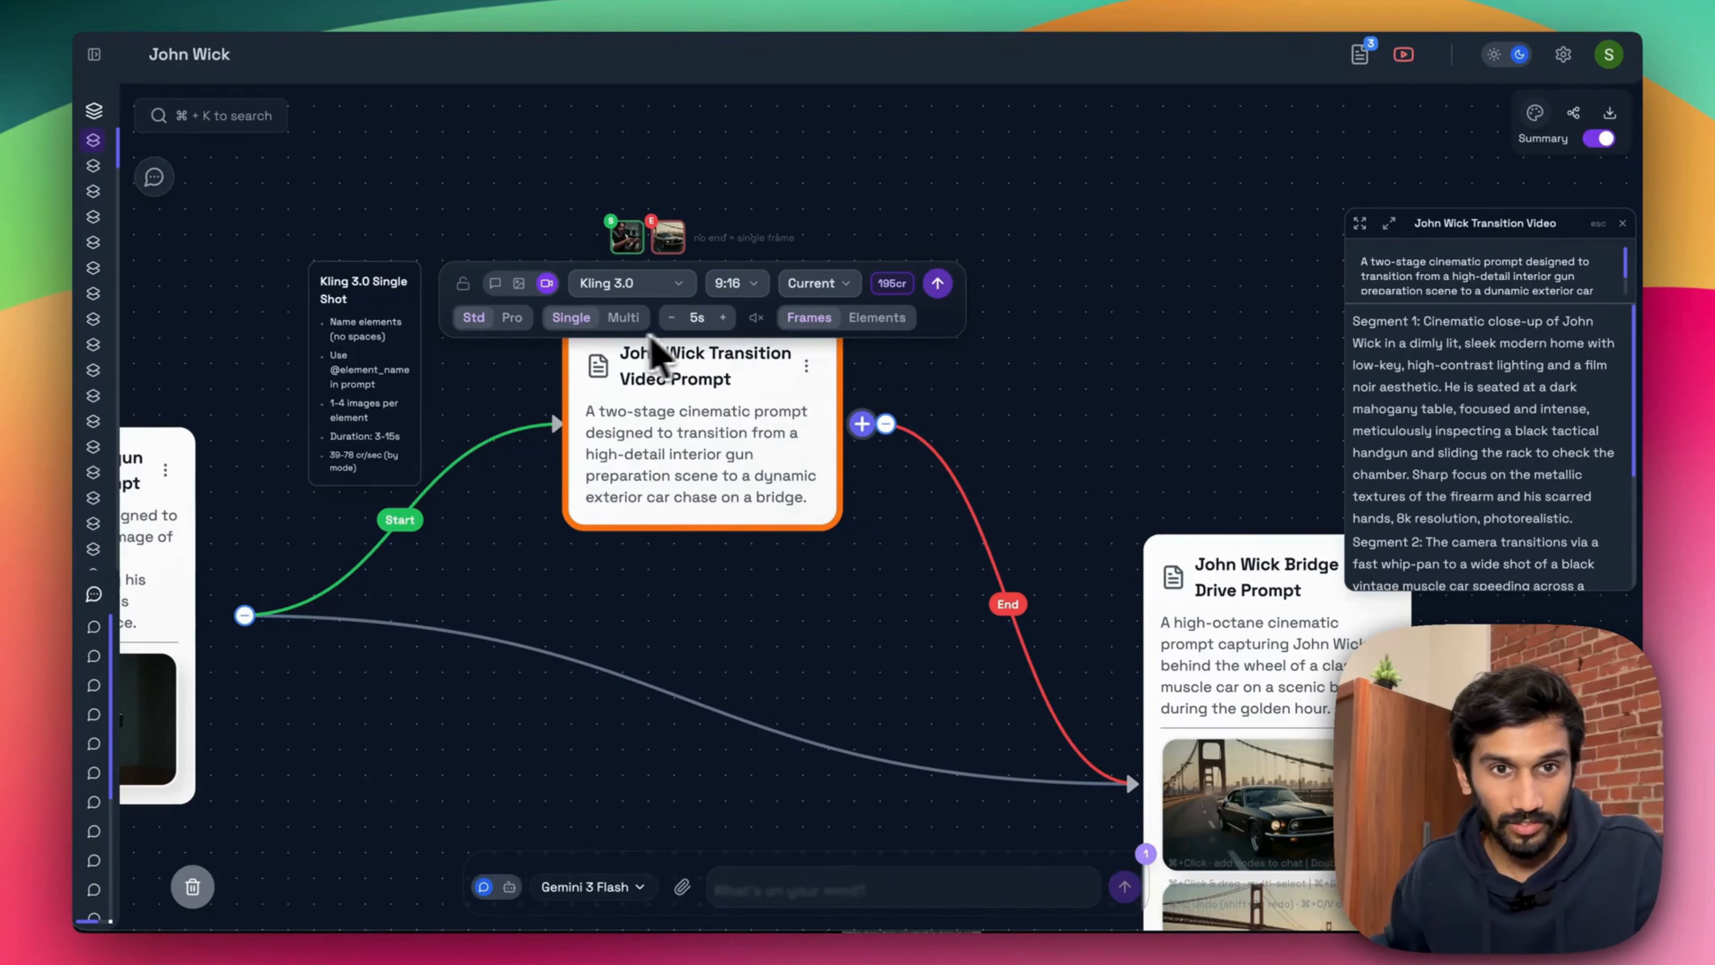
click(620, 324)
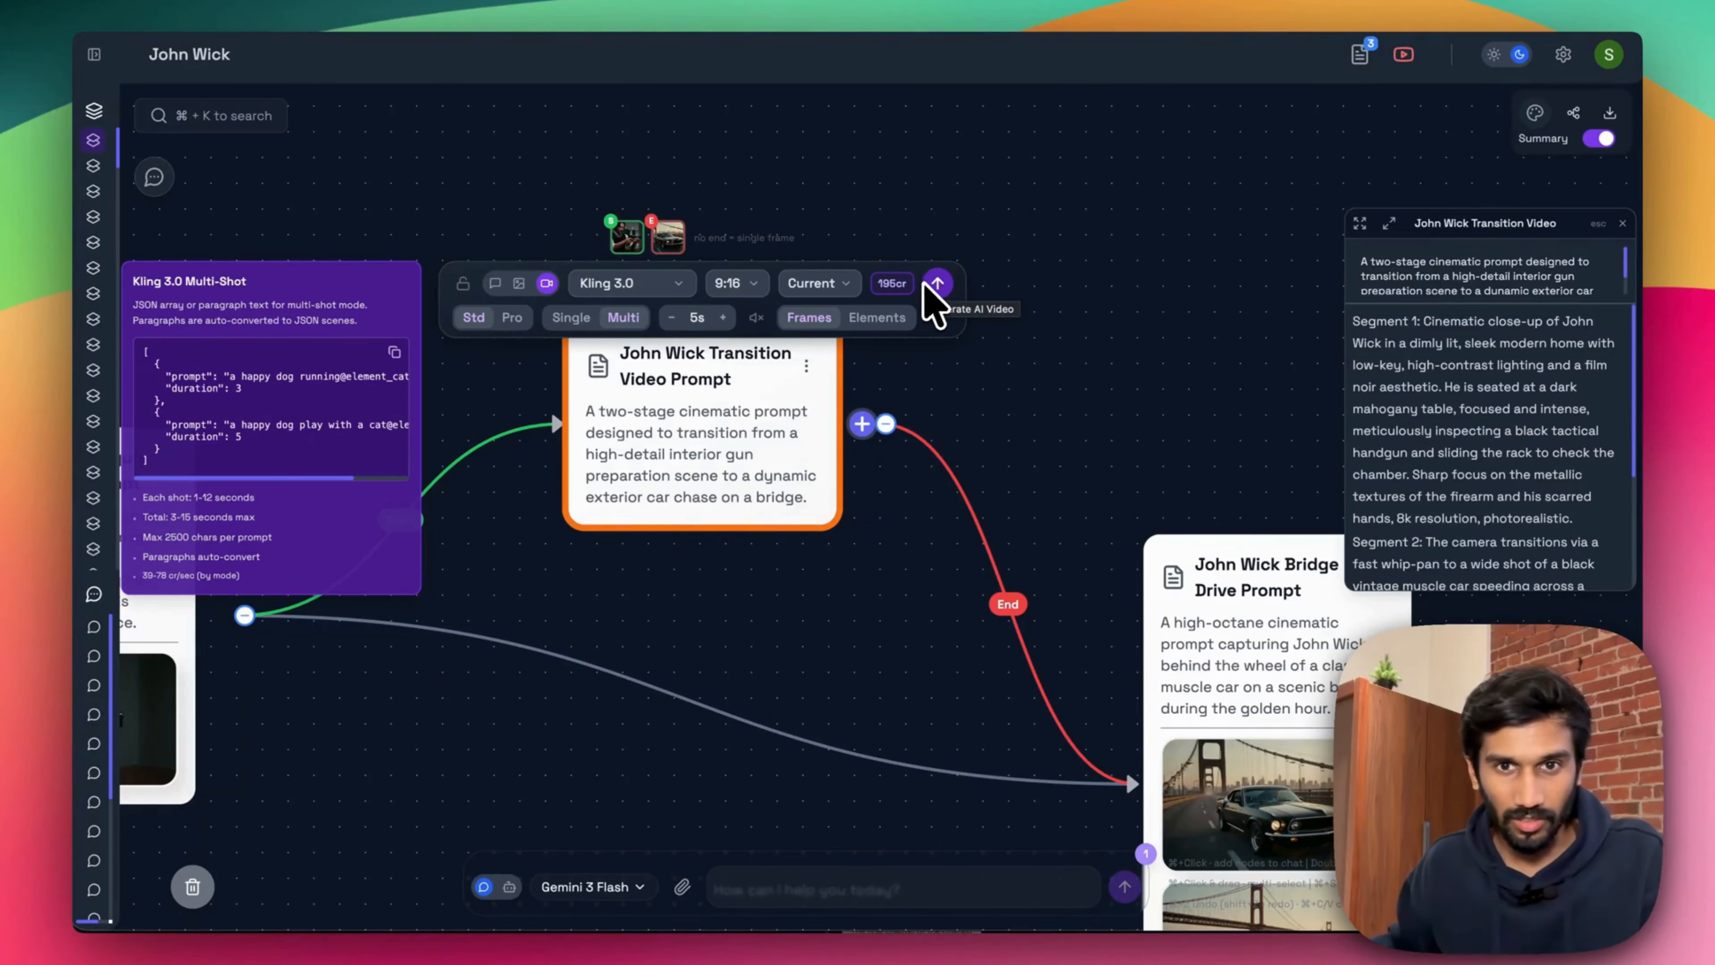
click(736, 283)
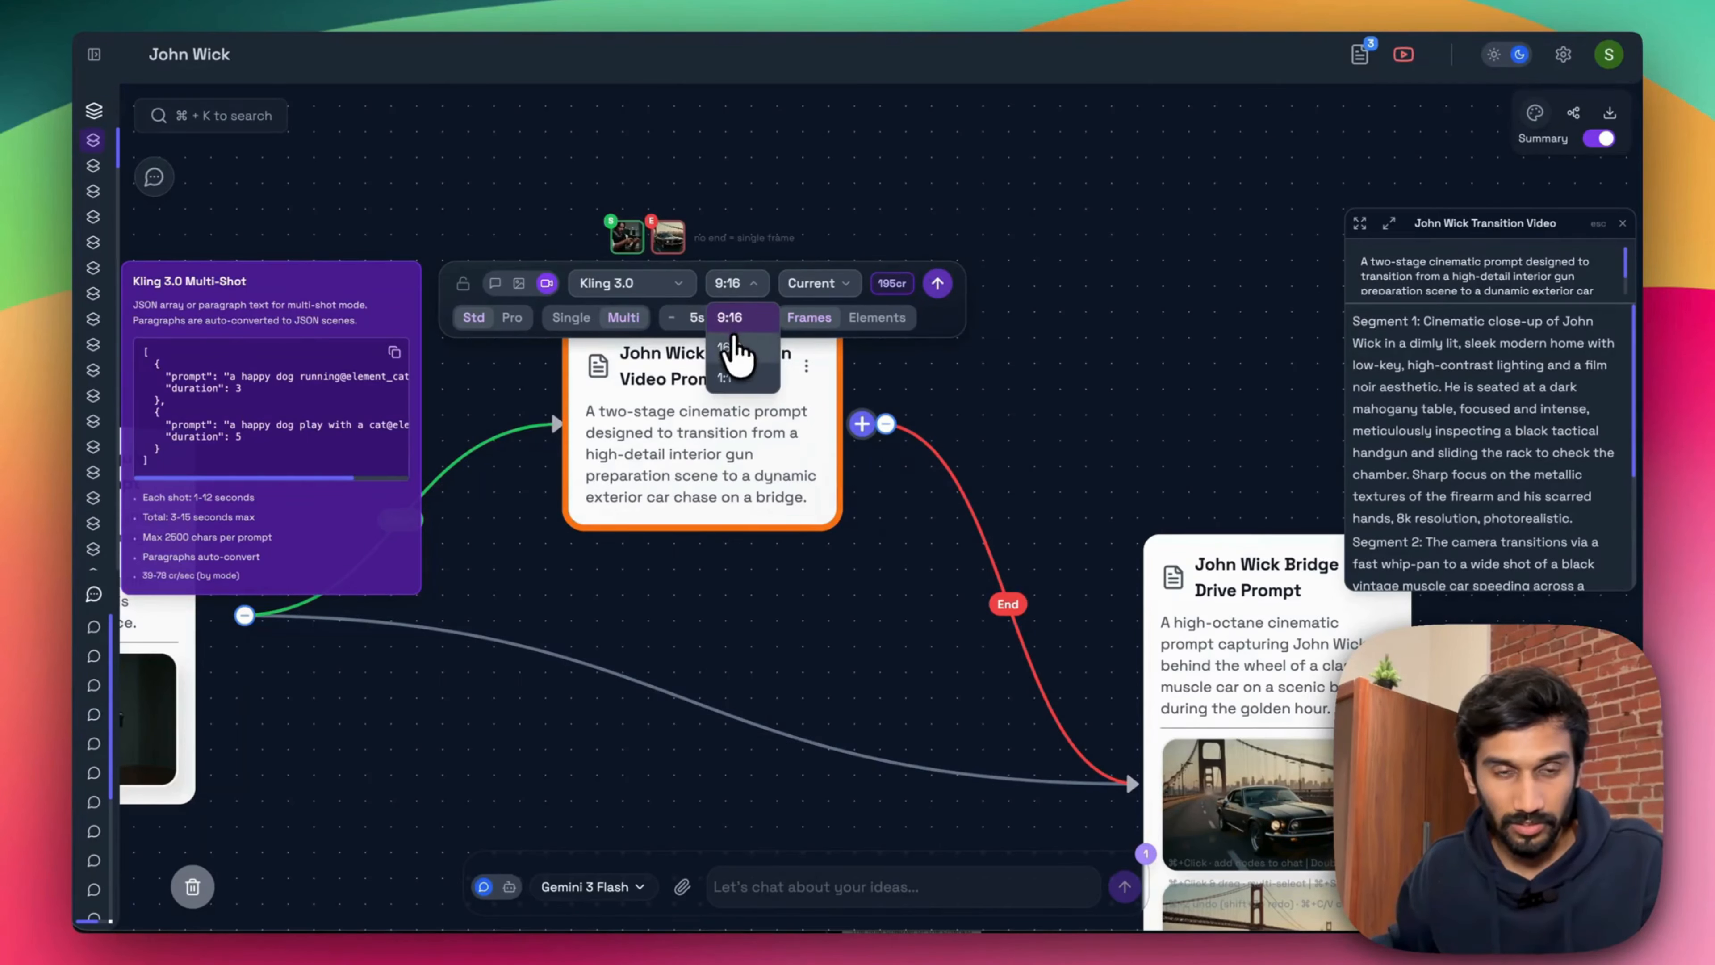
click(742, 355)
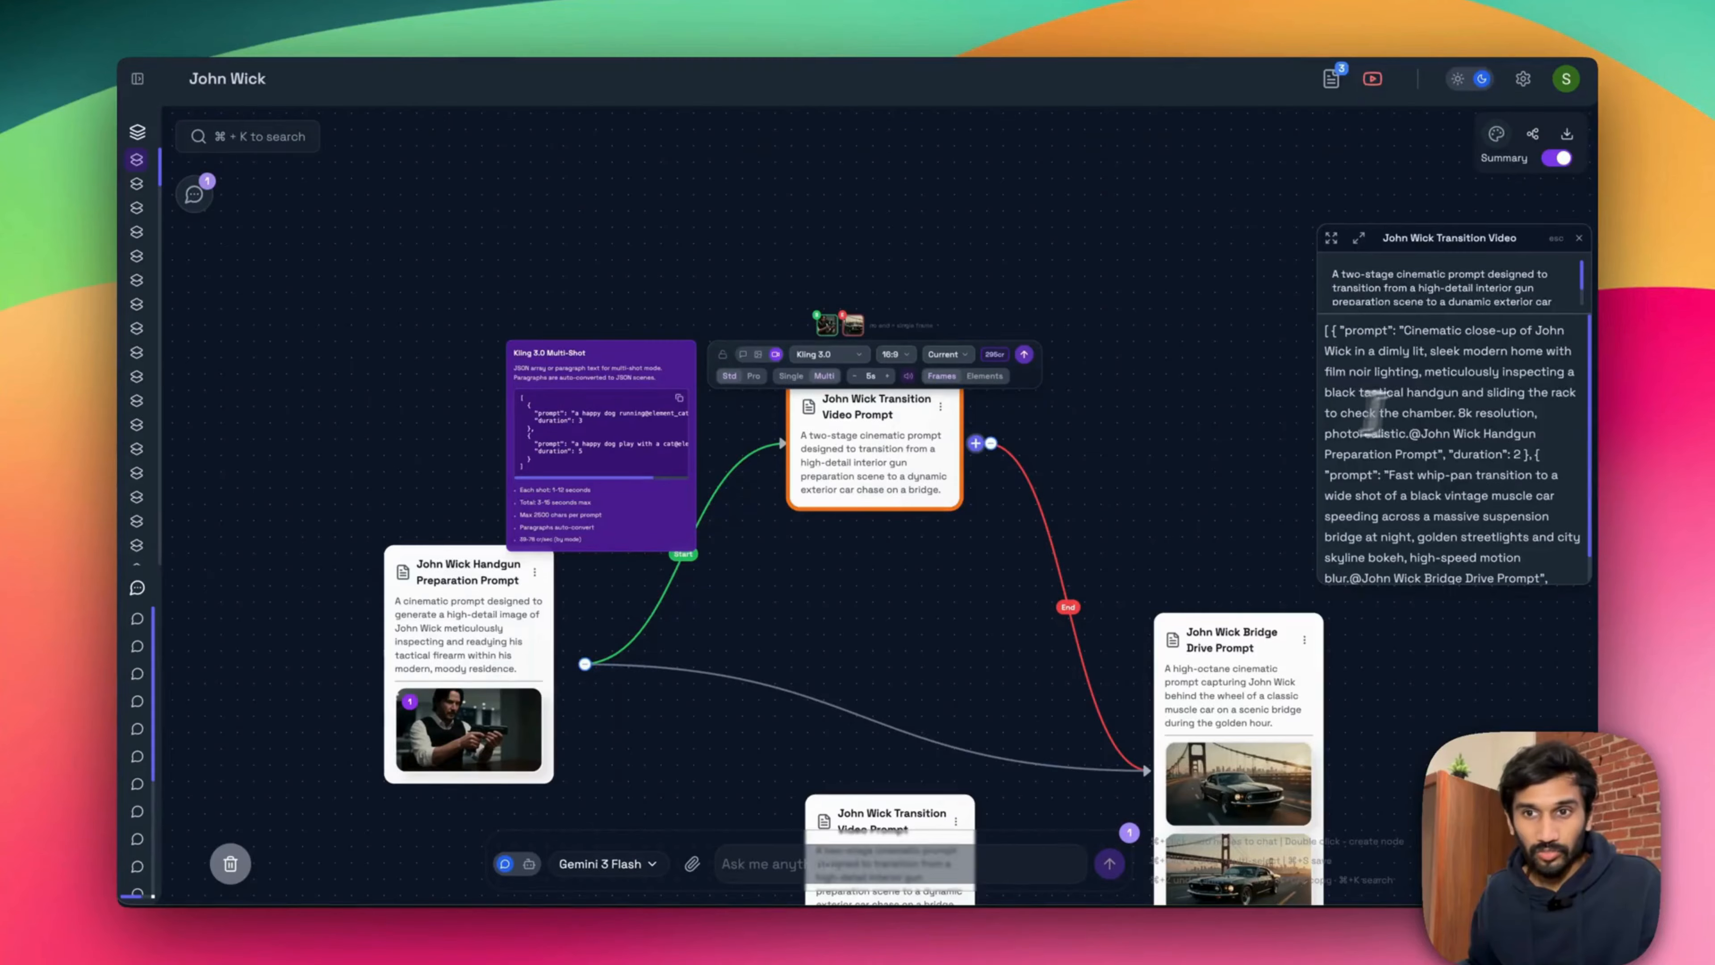
- Play the generated video on the John Wick Transition Video Prompt node
scroll(920, 430, up, 5)
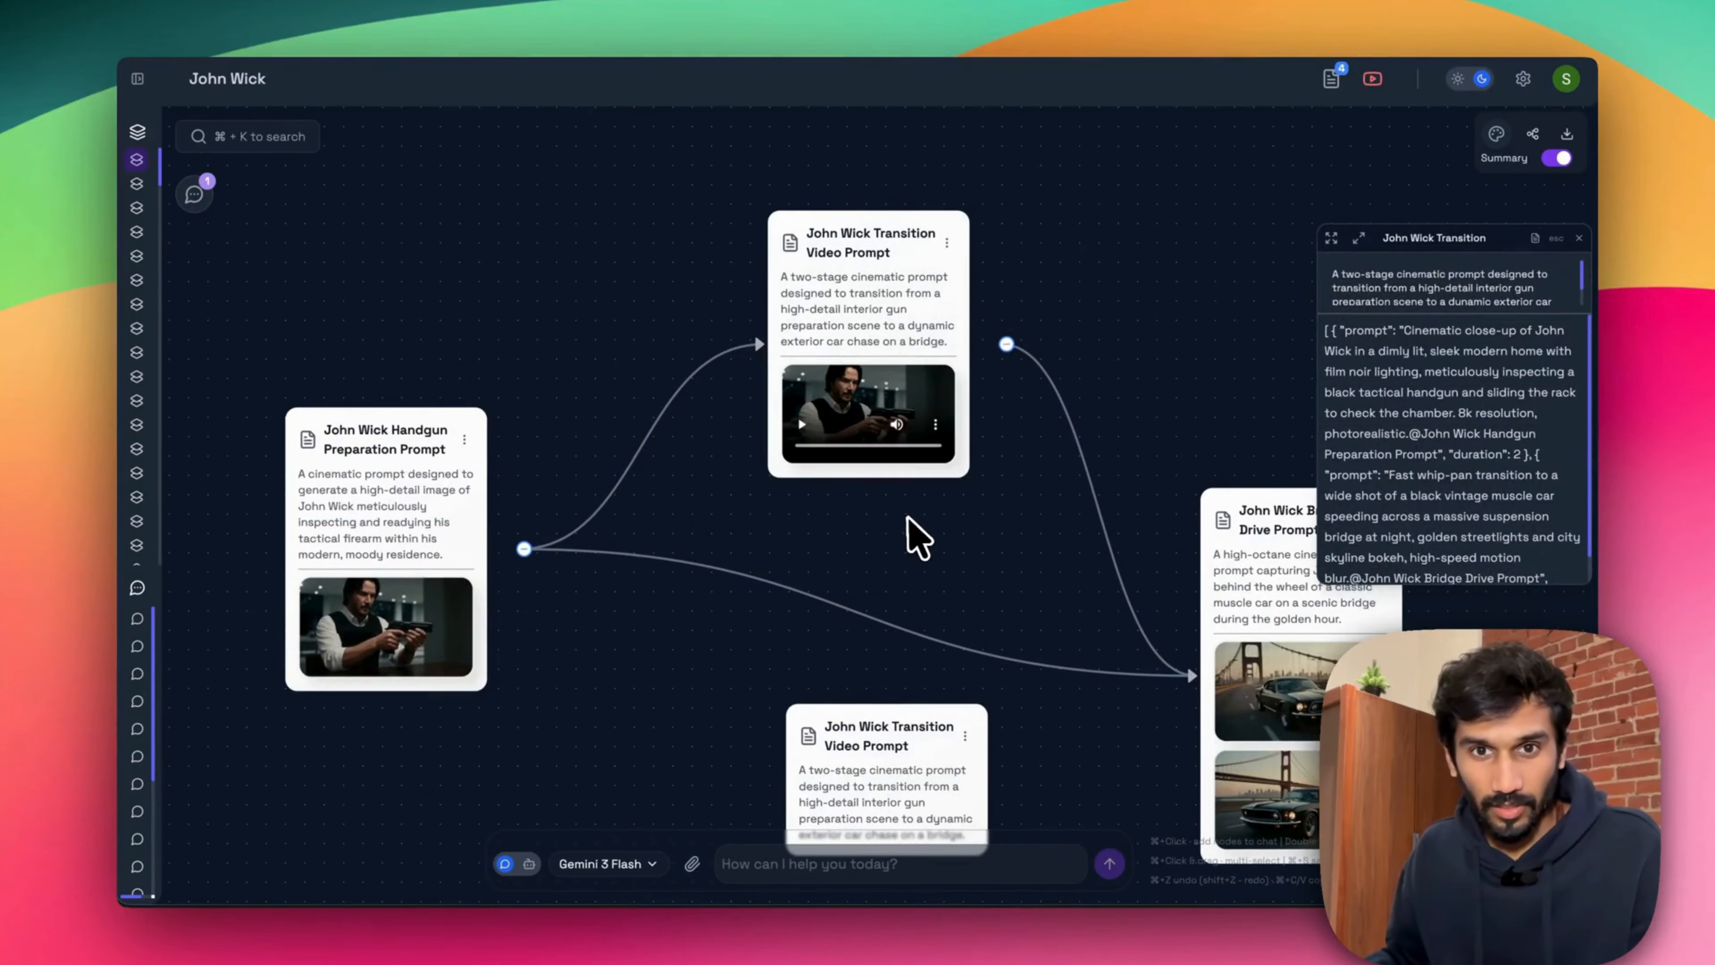
scroll(918, 537, up, 3)
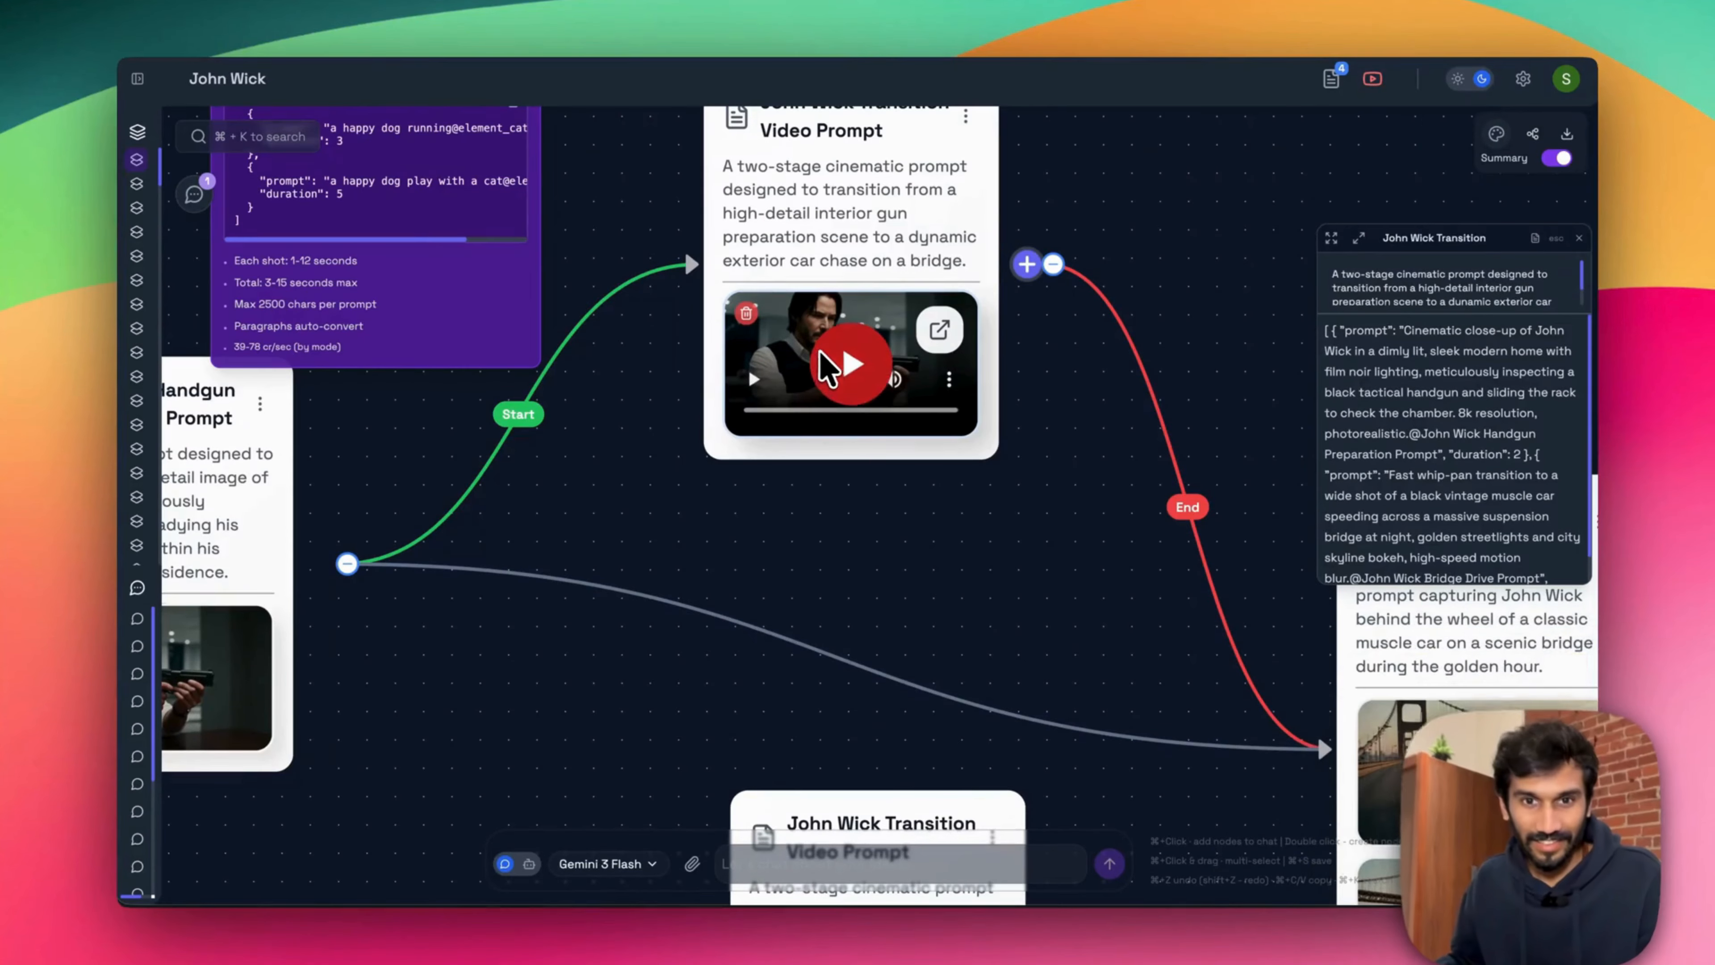
click(835, 375)
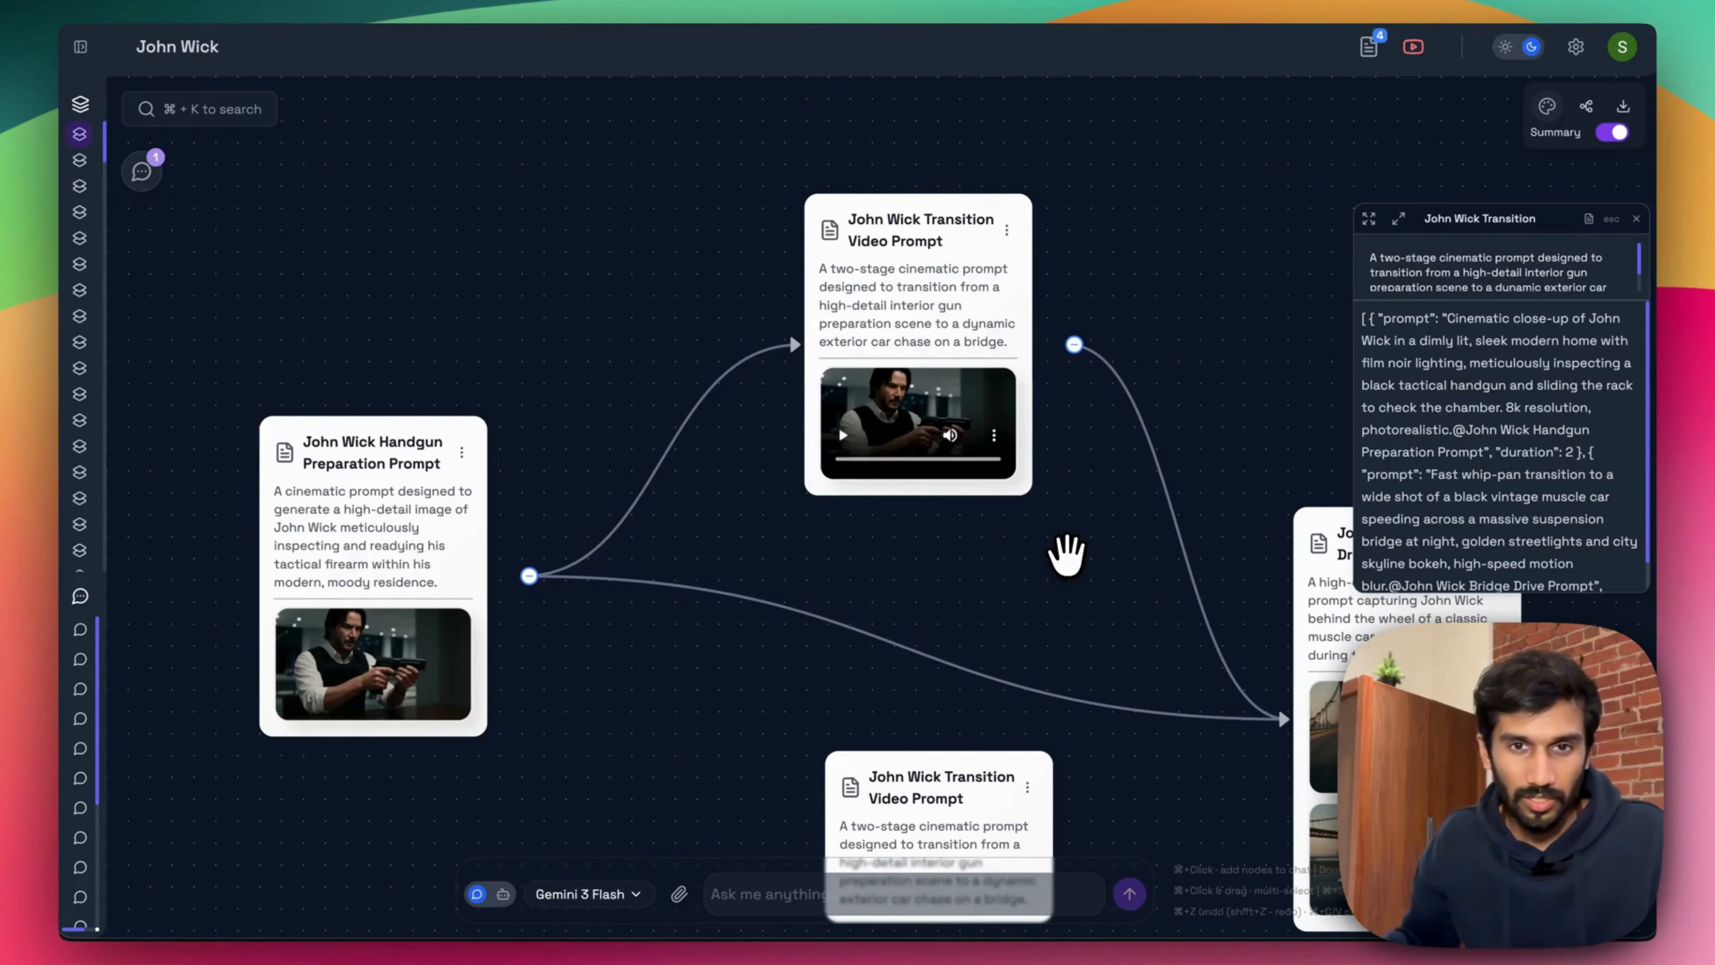
- Select the John Wick Transition Video Prompt node containing the video to examine its Kling 3.0 Multi-Shot settings
drag(1068, 498, 1098, 607)
click(957, 425)
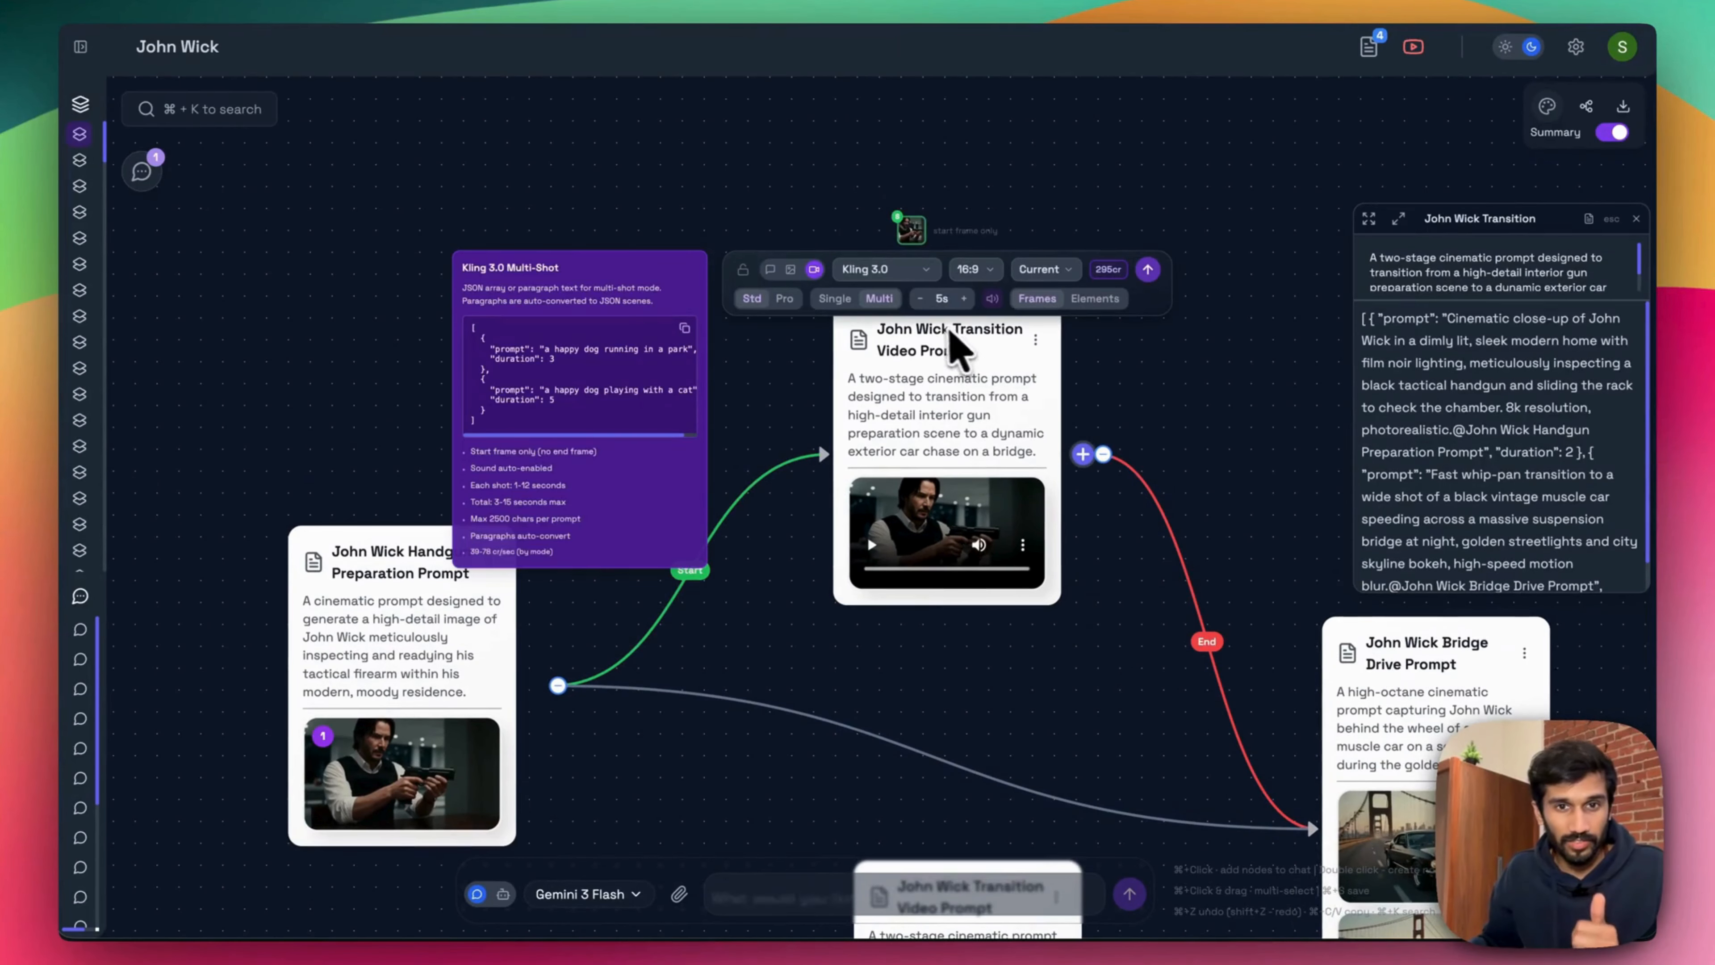
scroll(901, 335, up, 2)
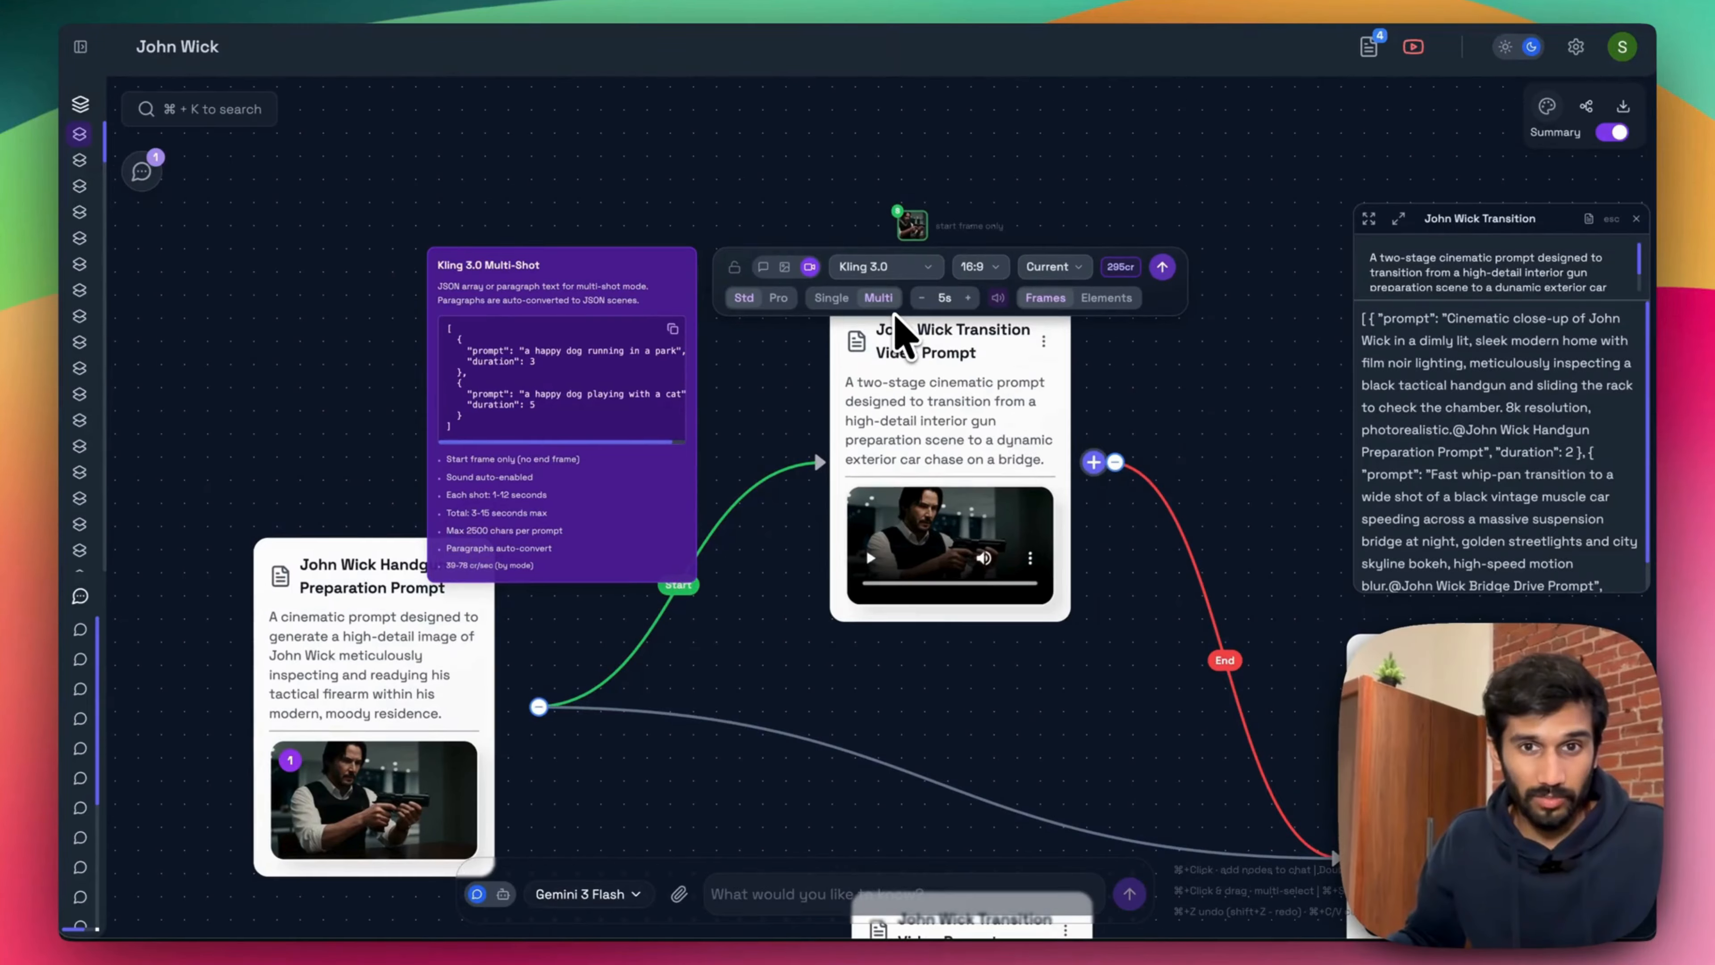